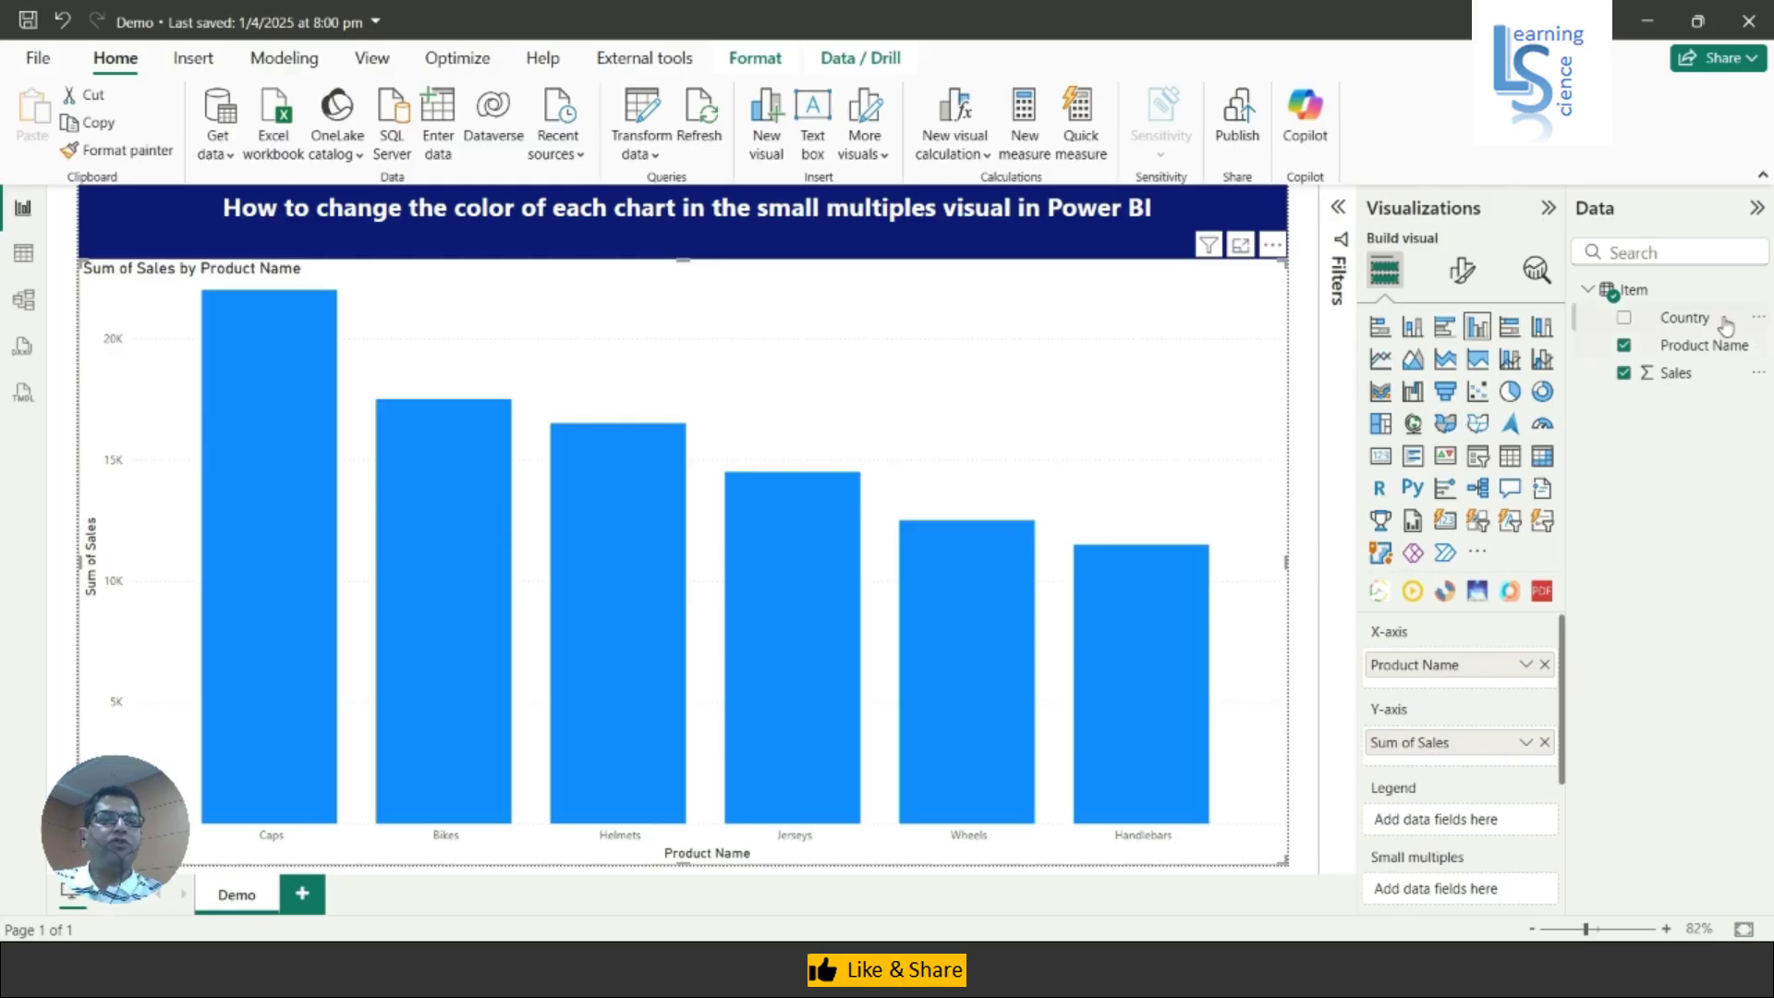
- Split the sales column chart into small multiples using the Country field
drag(1695, 322, 1466, 894)
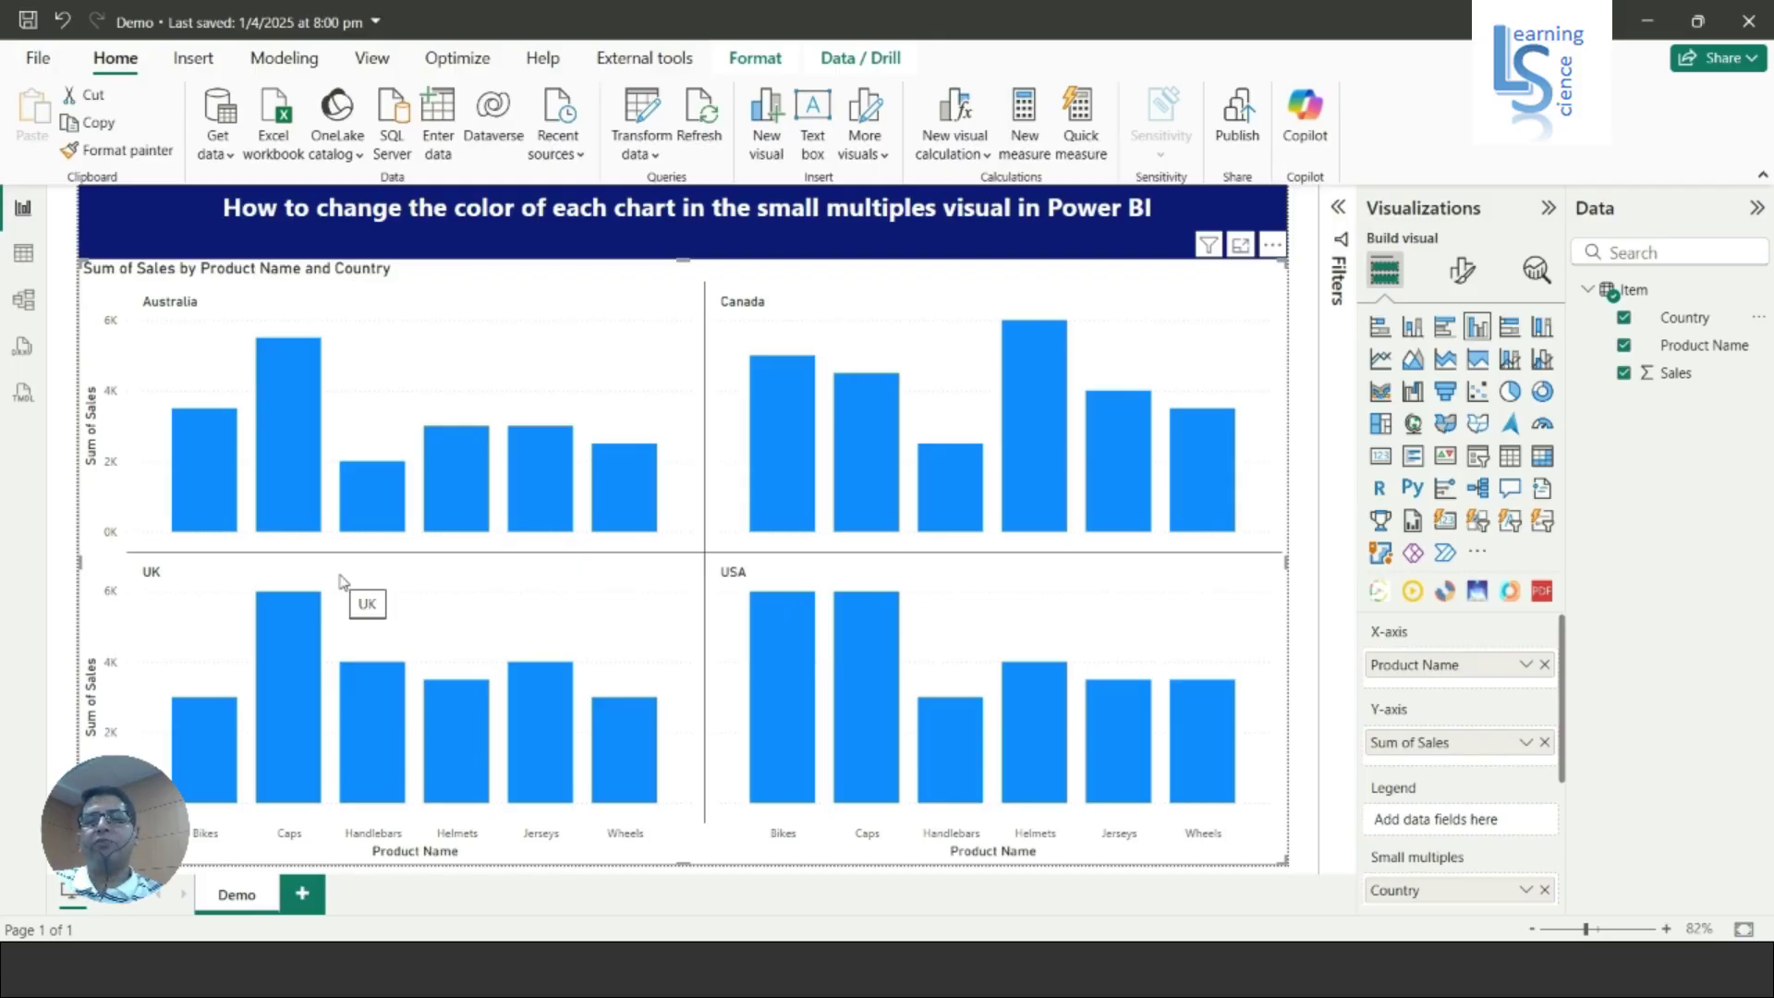
mouse_move(788, 605)
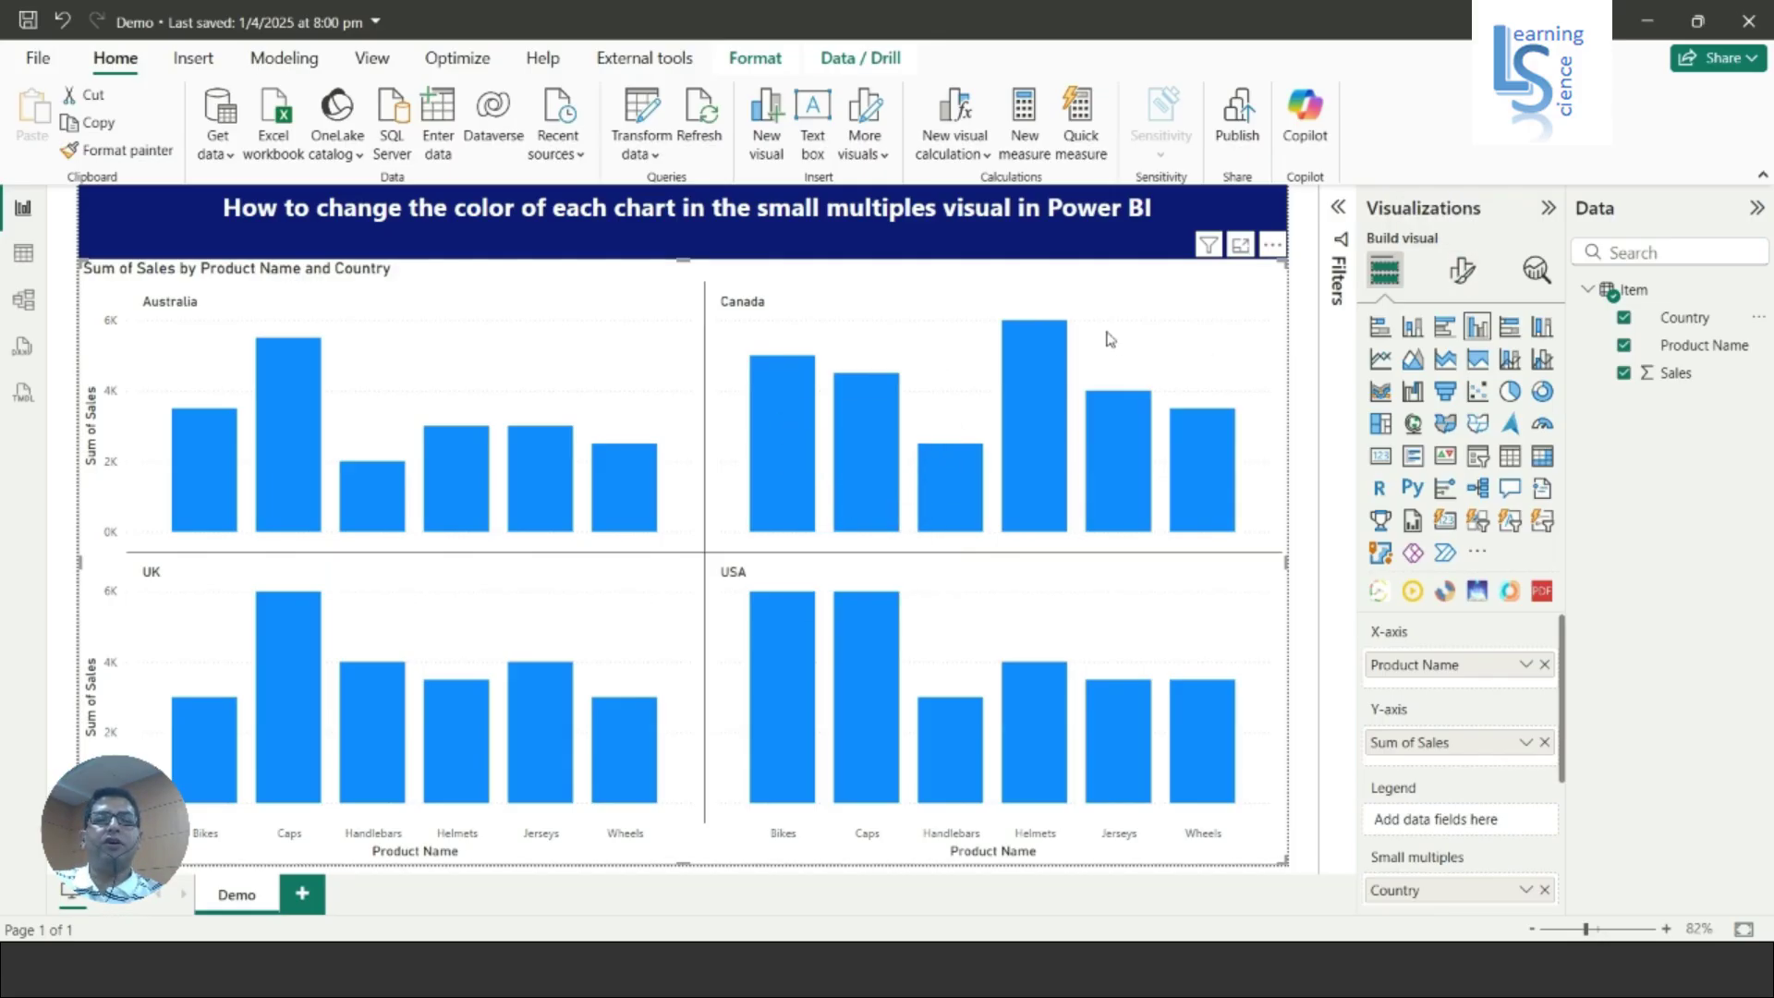
- Set the column color to the recent red for all categories in the small multiples chart
click(1463, 272)
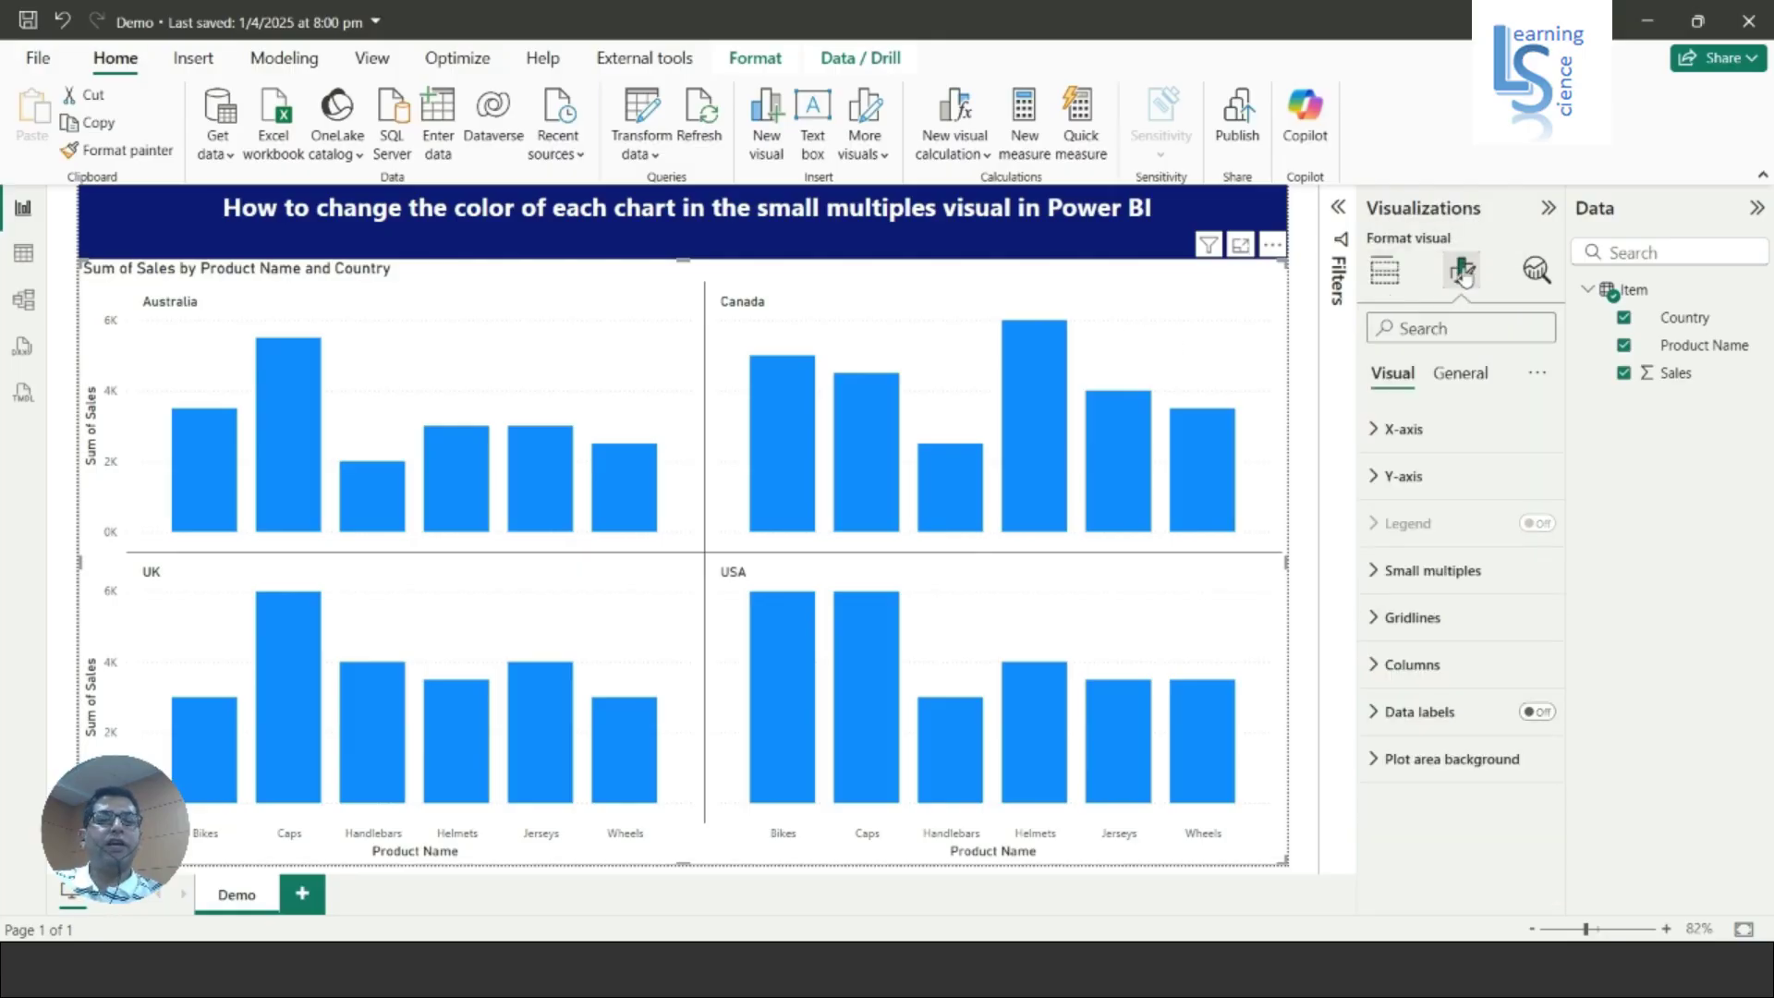
click(1374, 666)
scroll(1463, 573, down, 3)
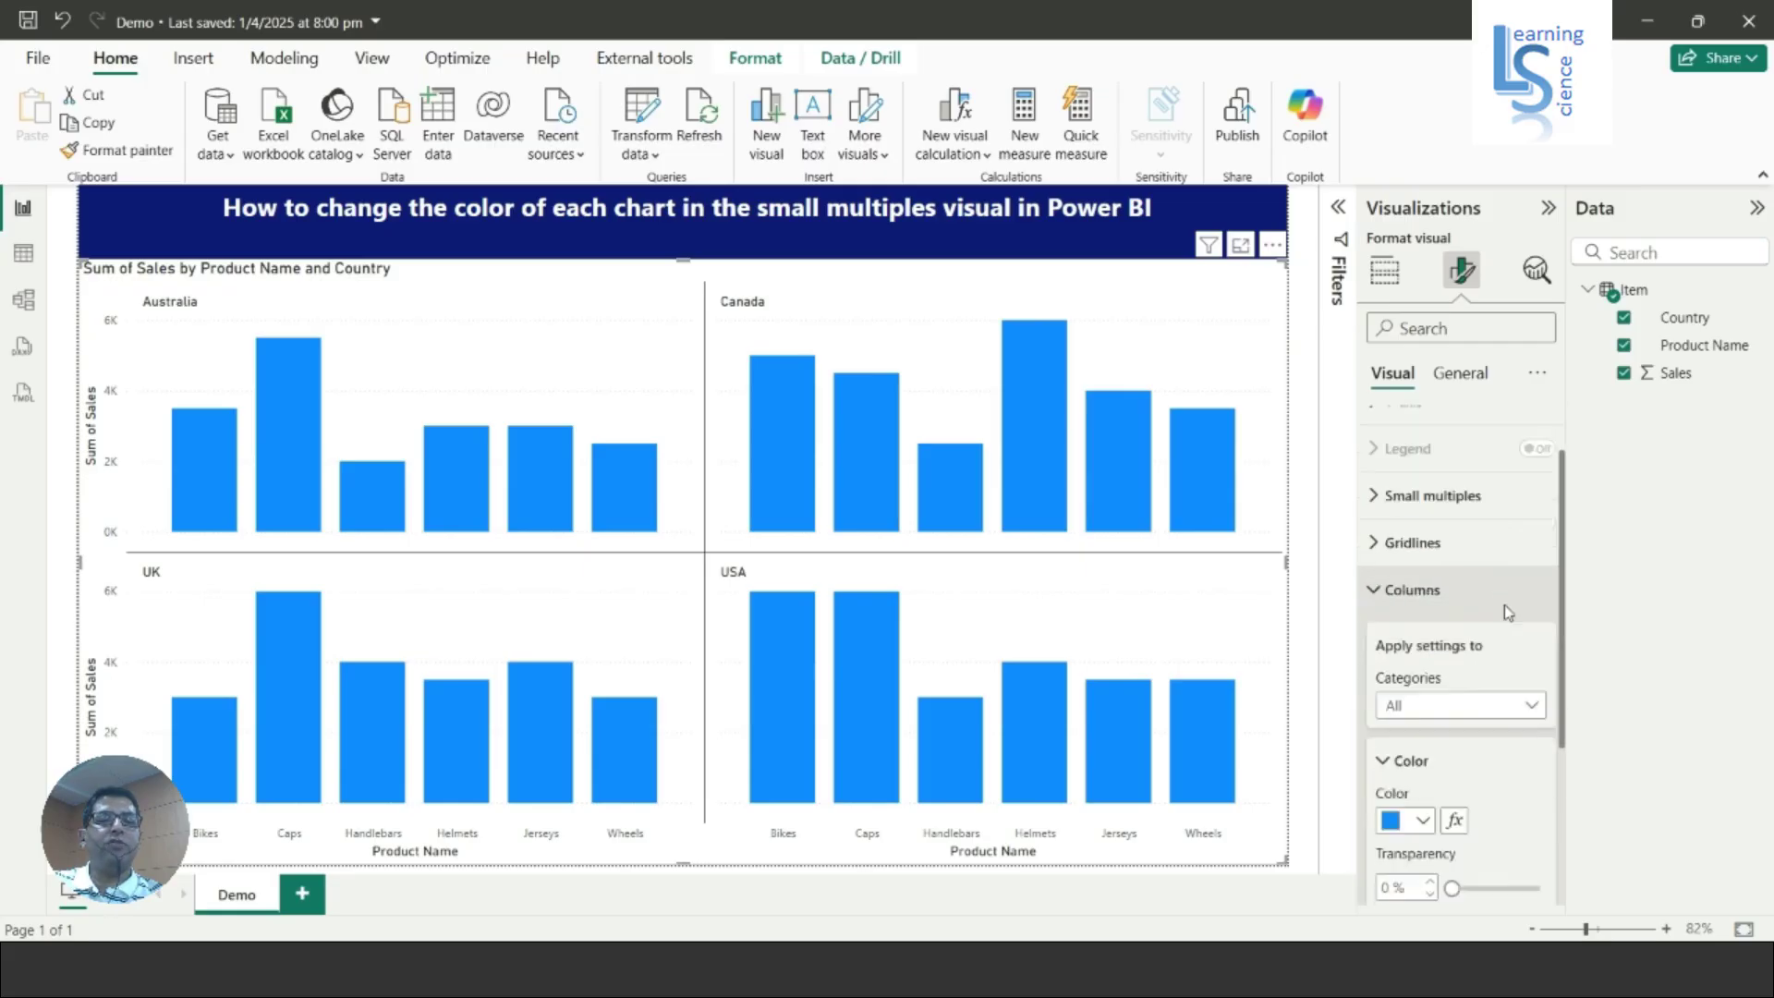
click(1461, 551)
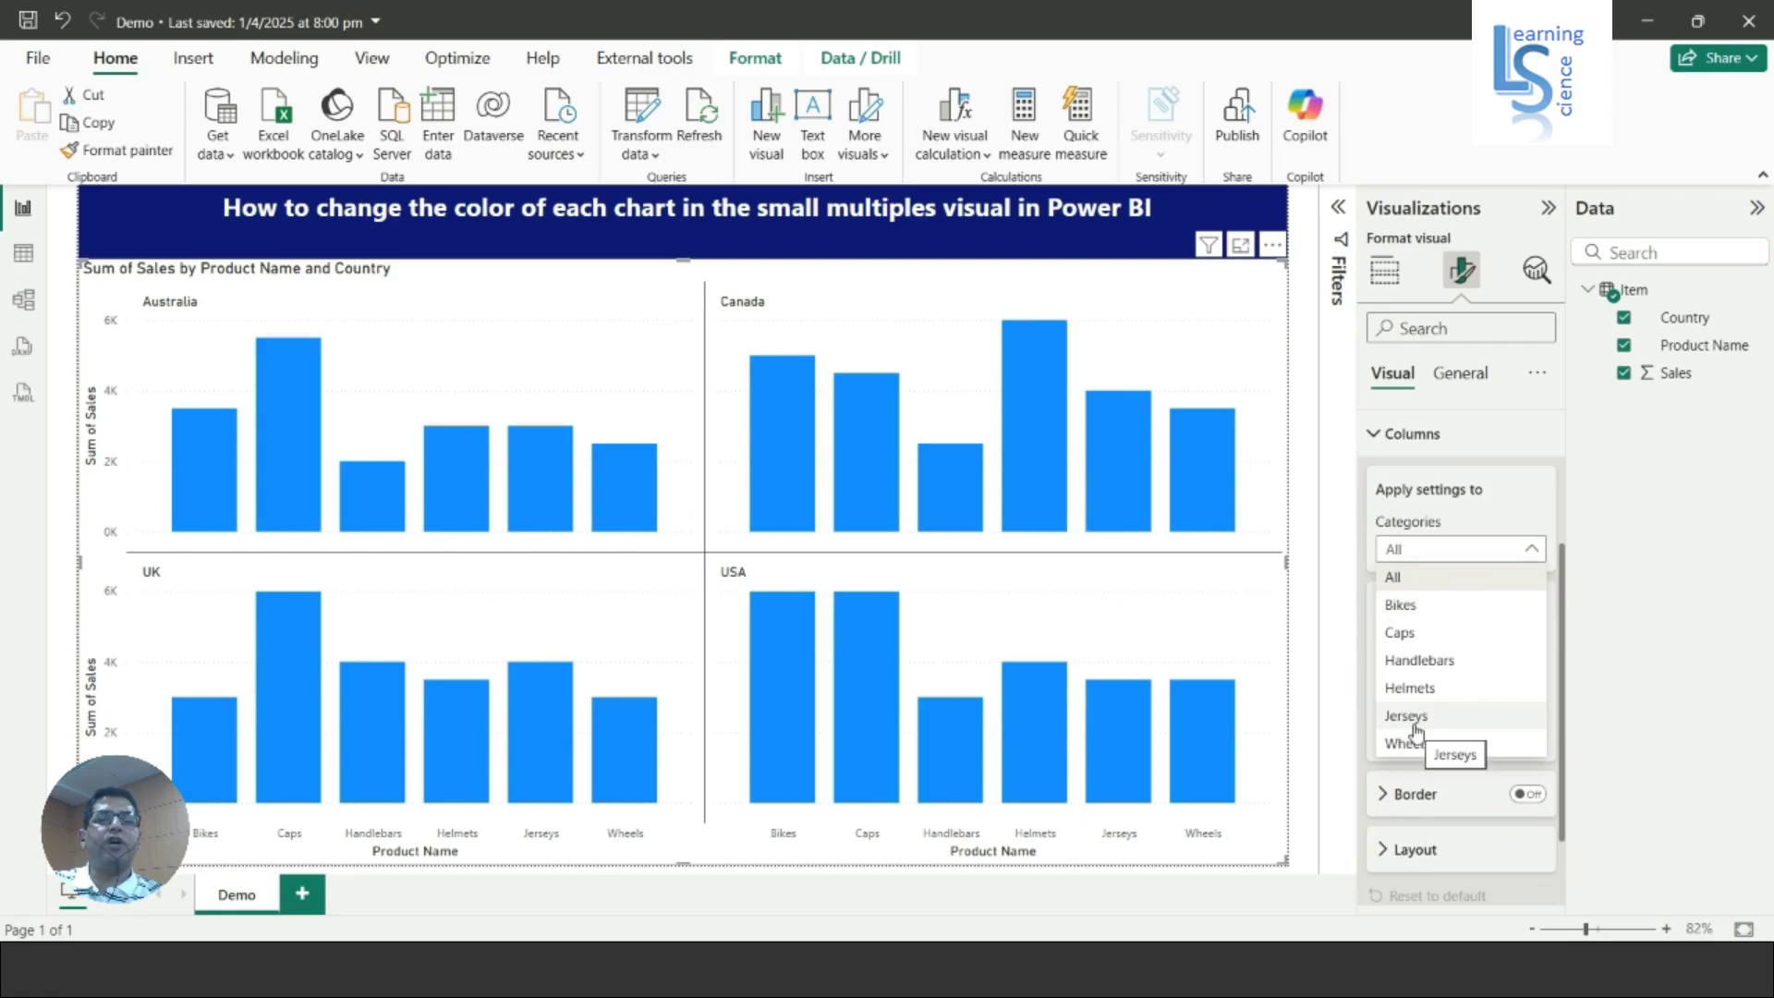
click(1476, 515)
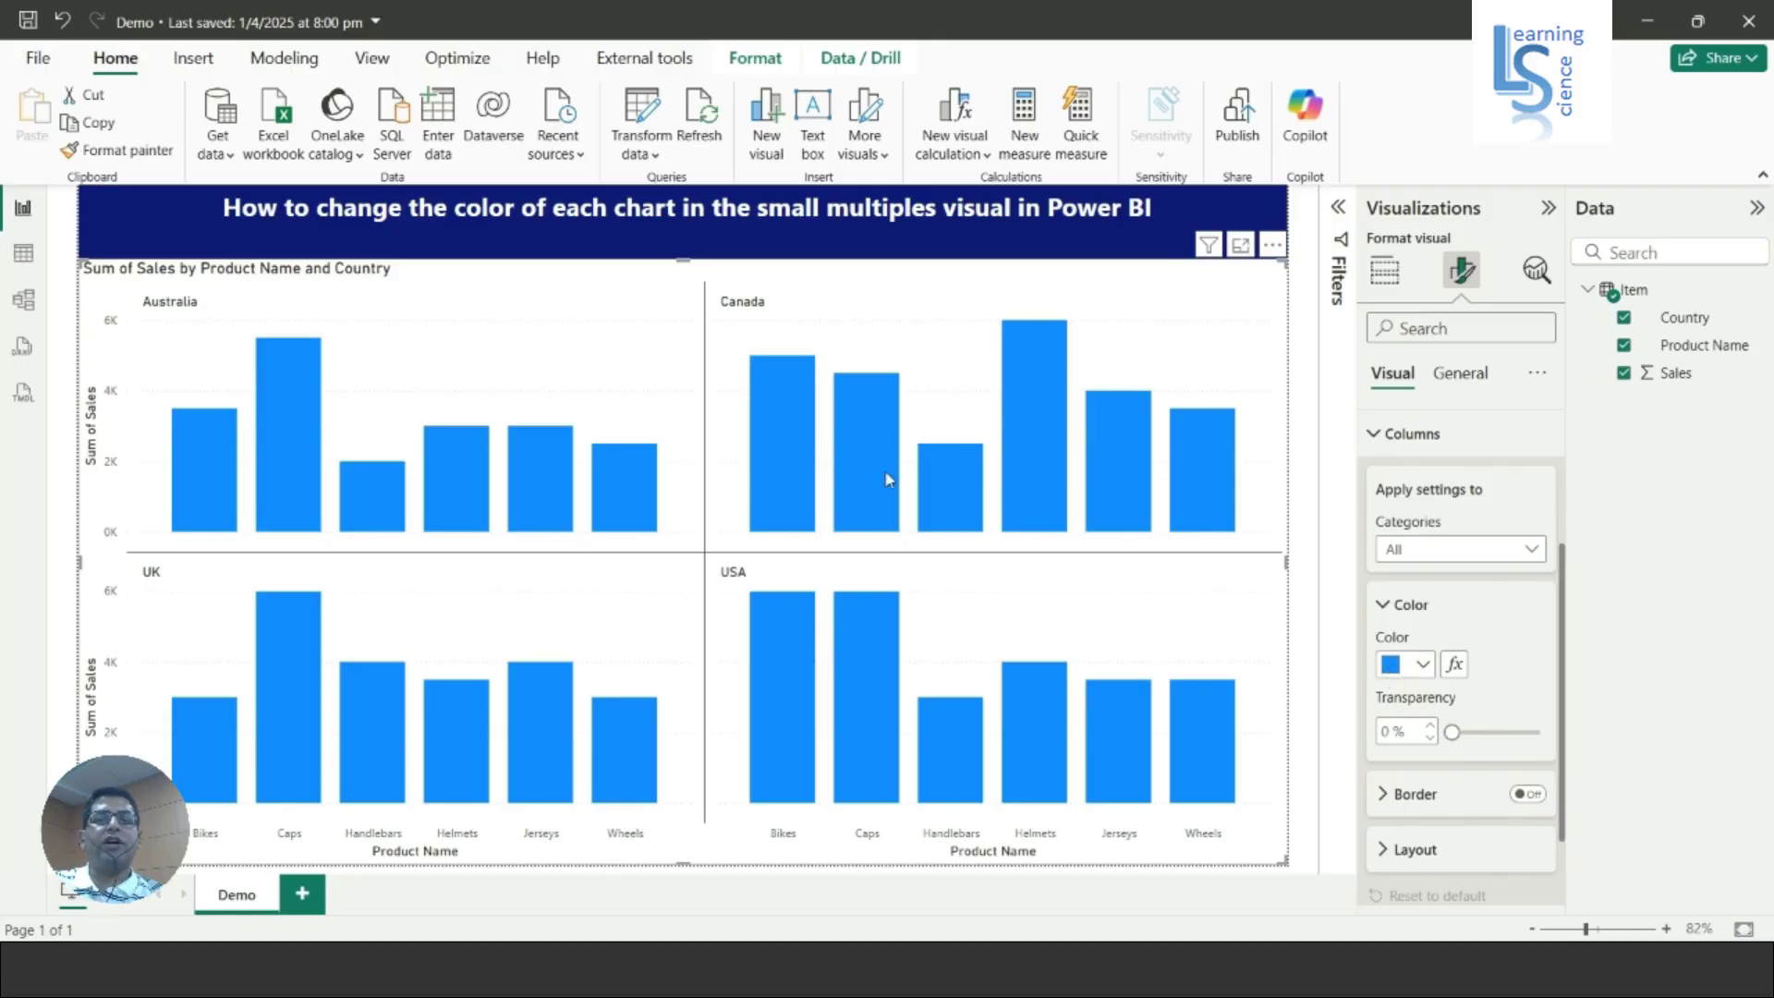
click(1419, 665)
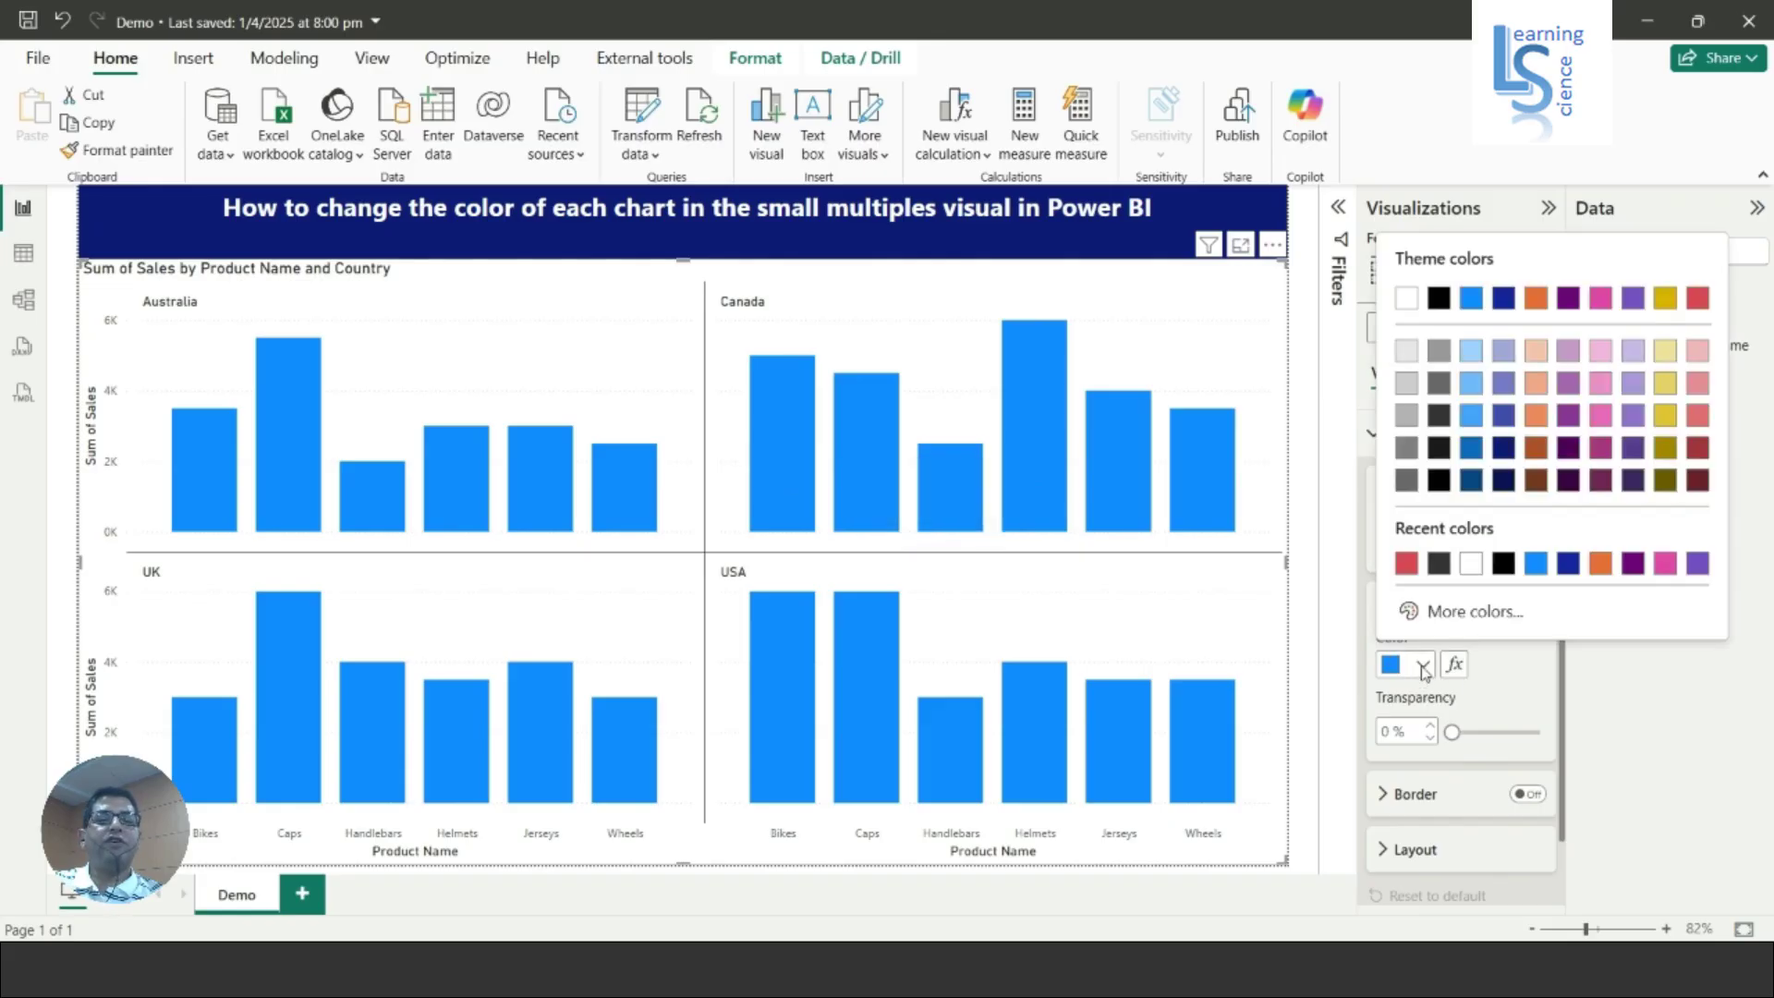
click(1407, 565)
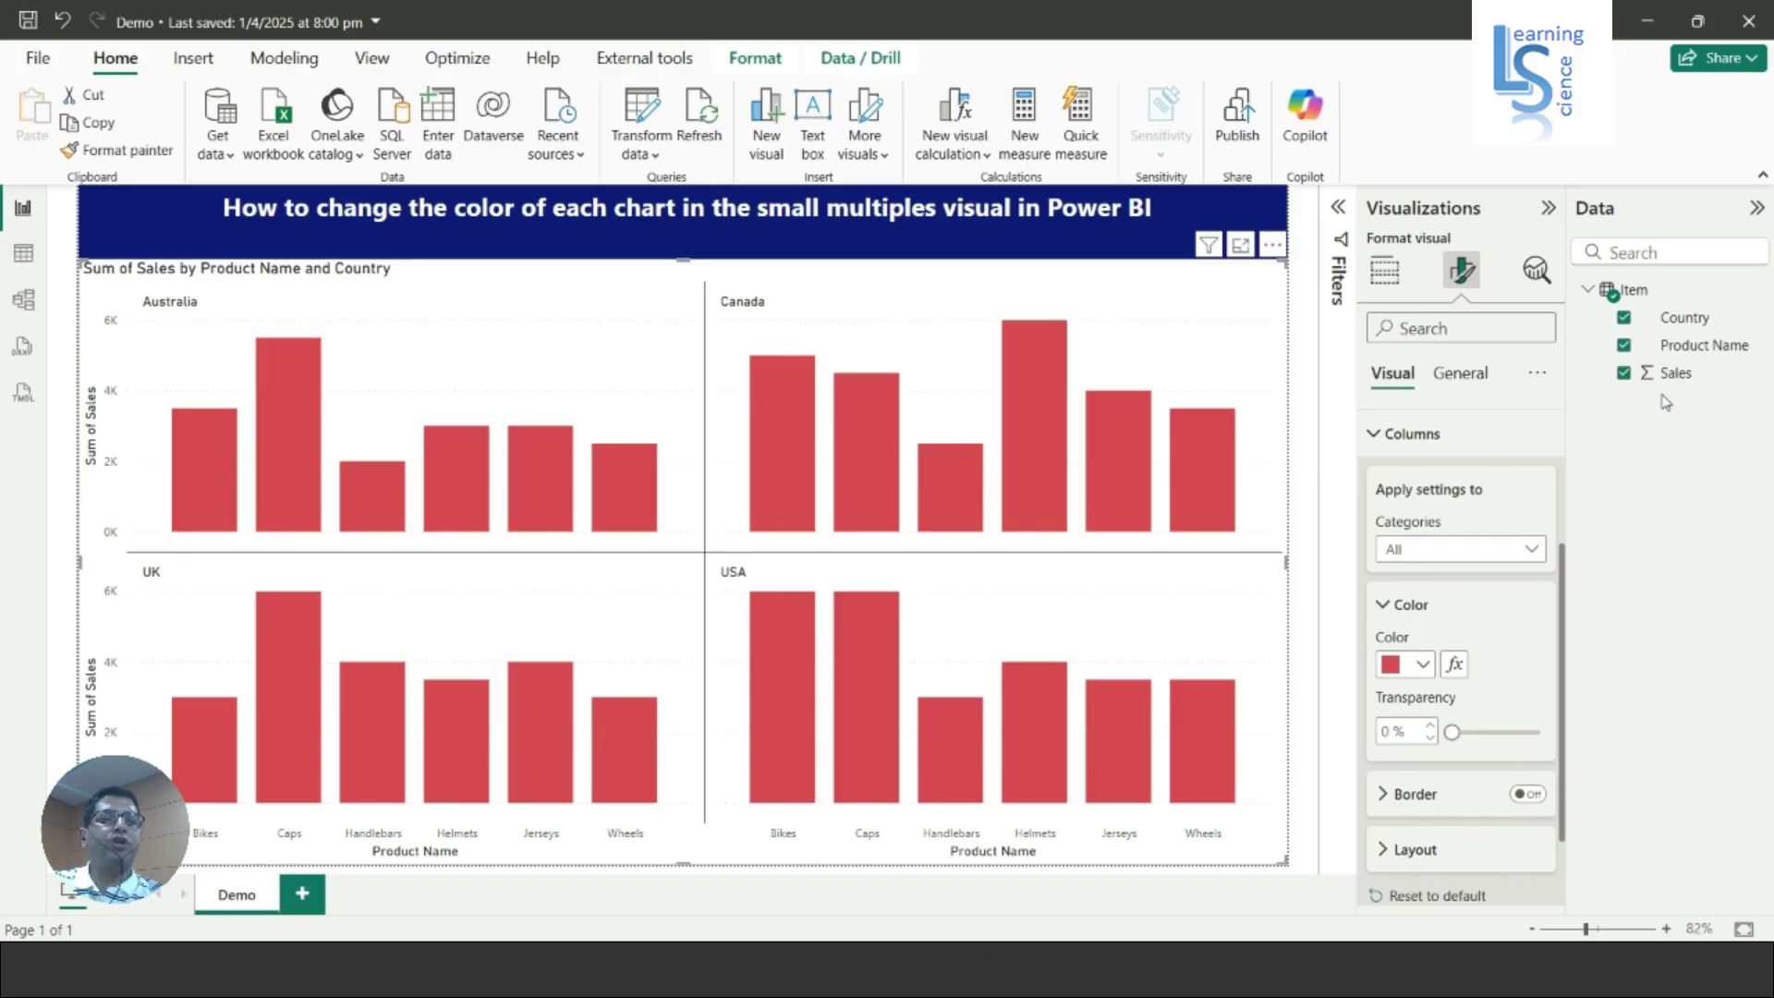
- Create a new measure in the Item table and name it Color
right_click(1686, 348)
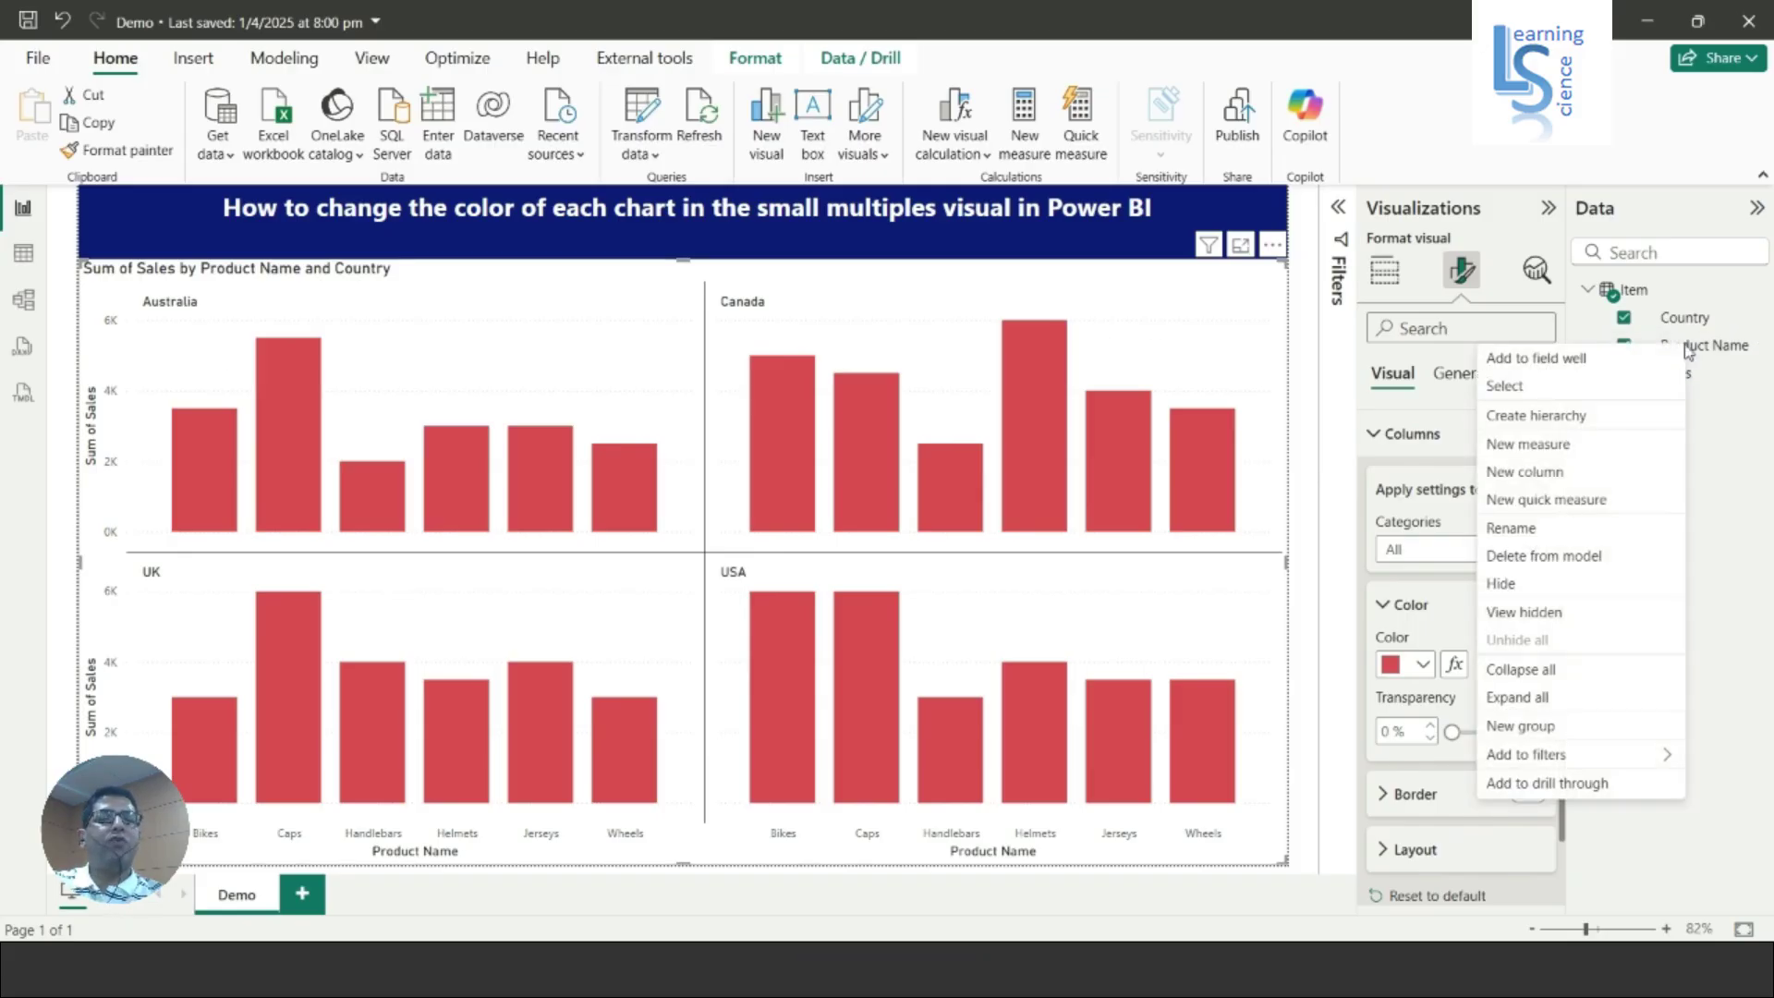
click(1530, 444)
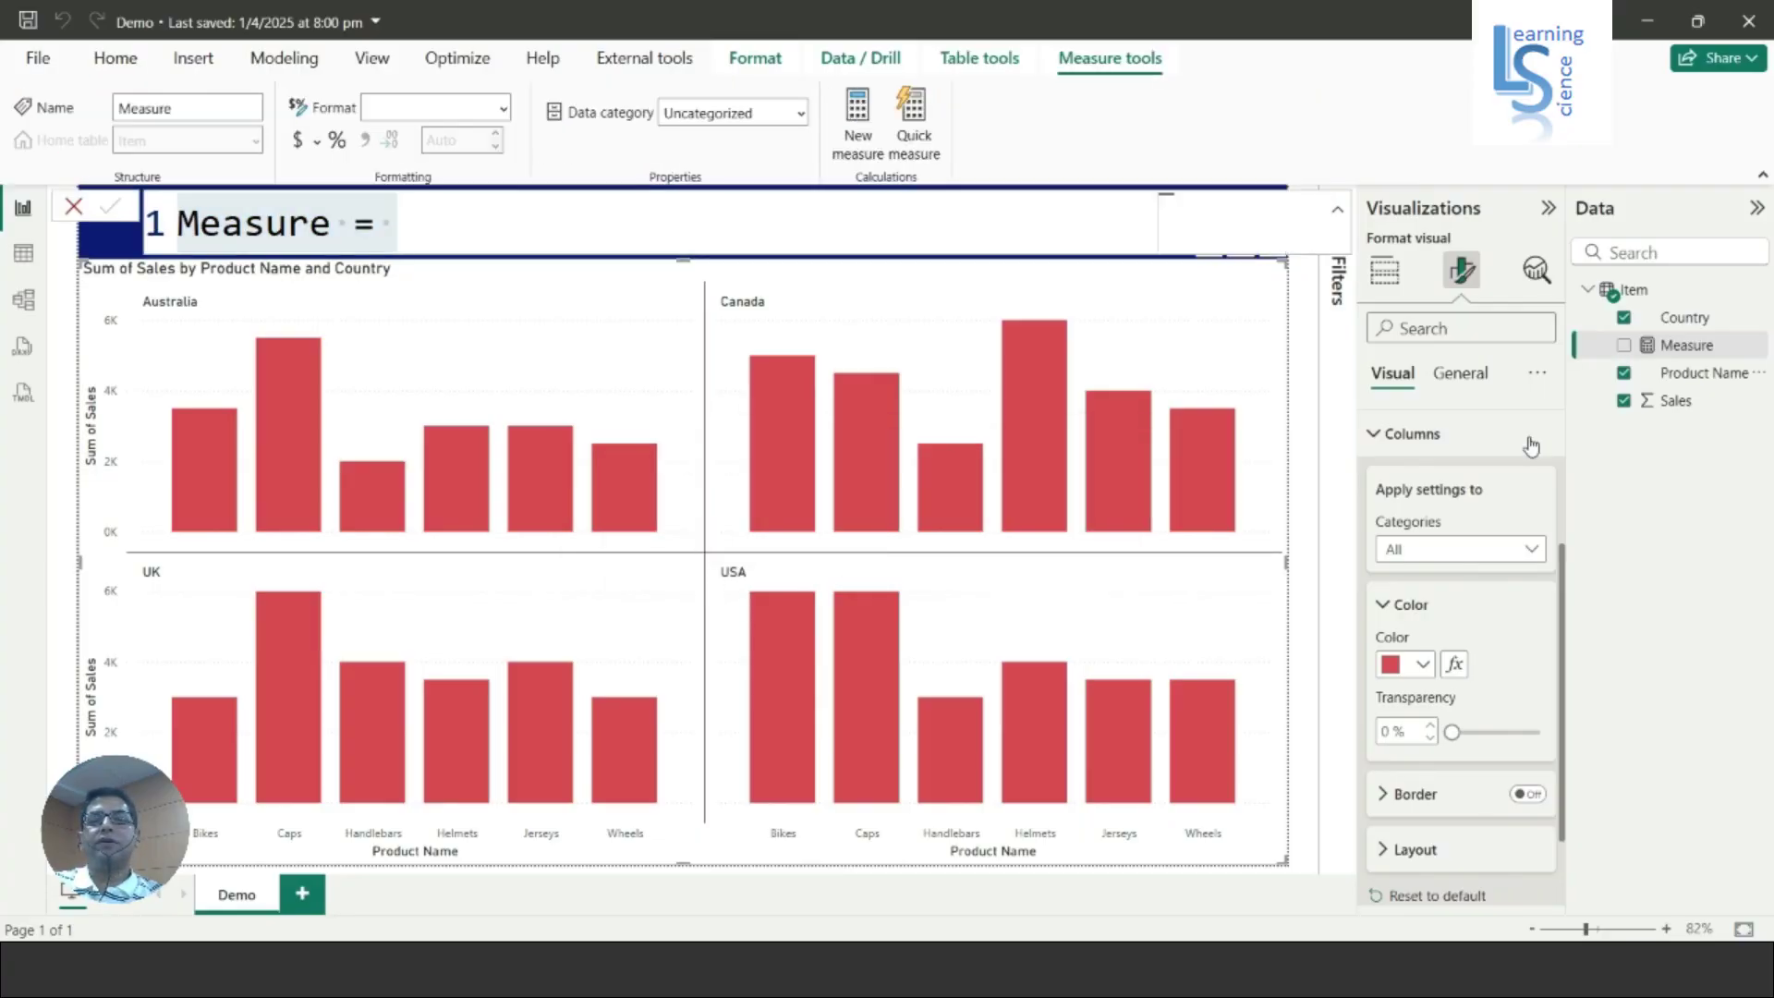
click(504, 217)
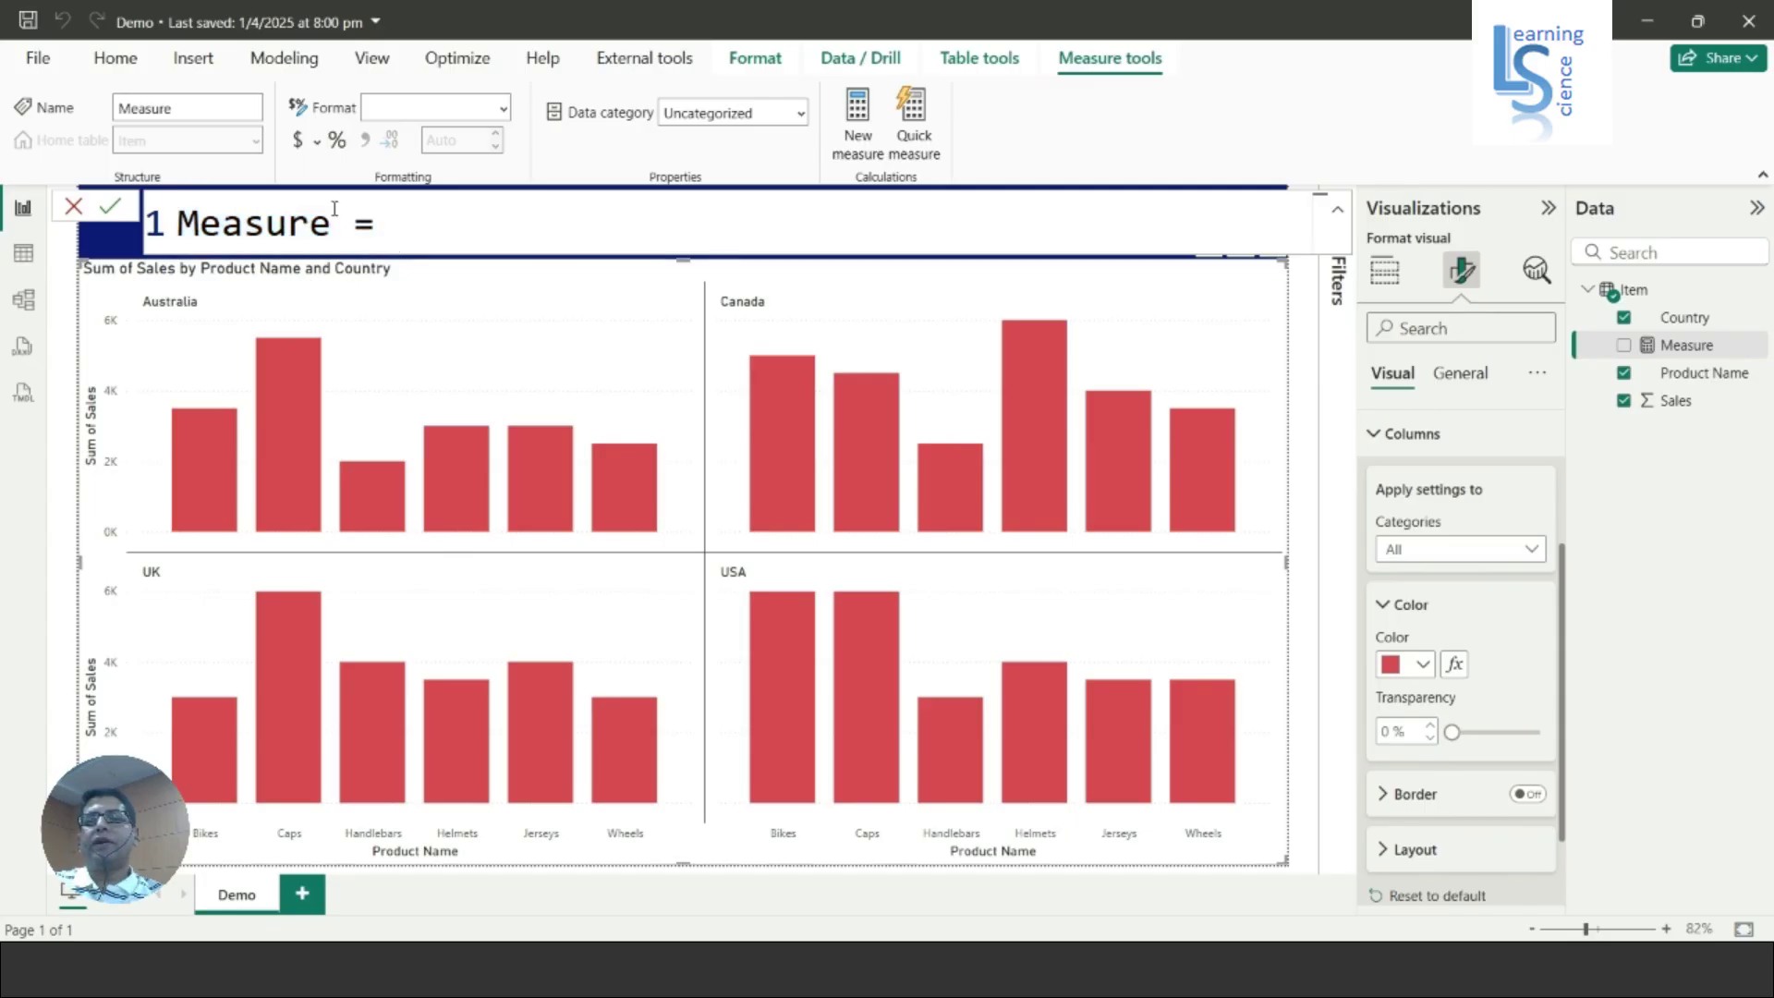
drag(336, 221, 175, 222)
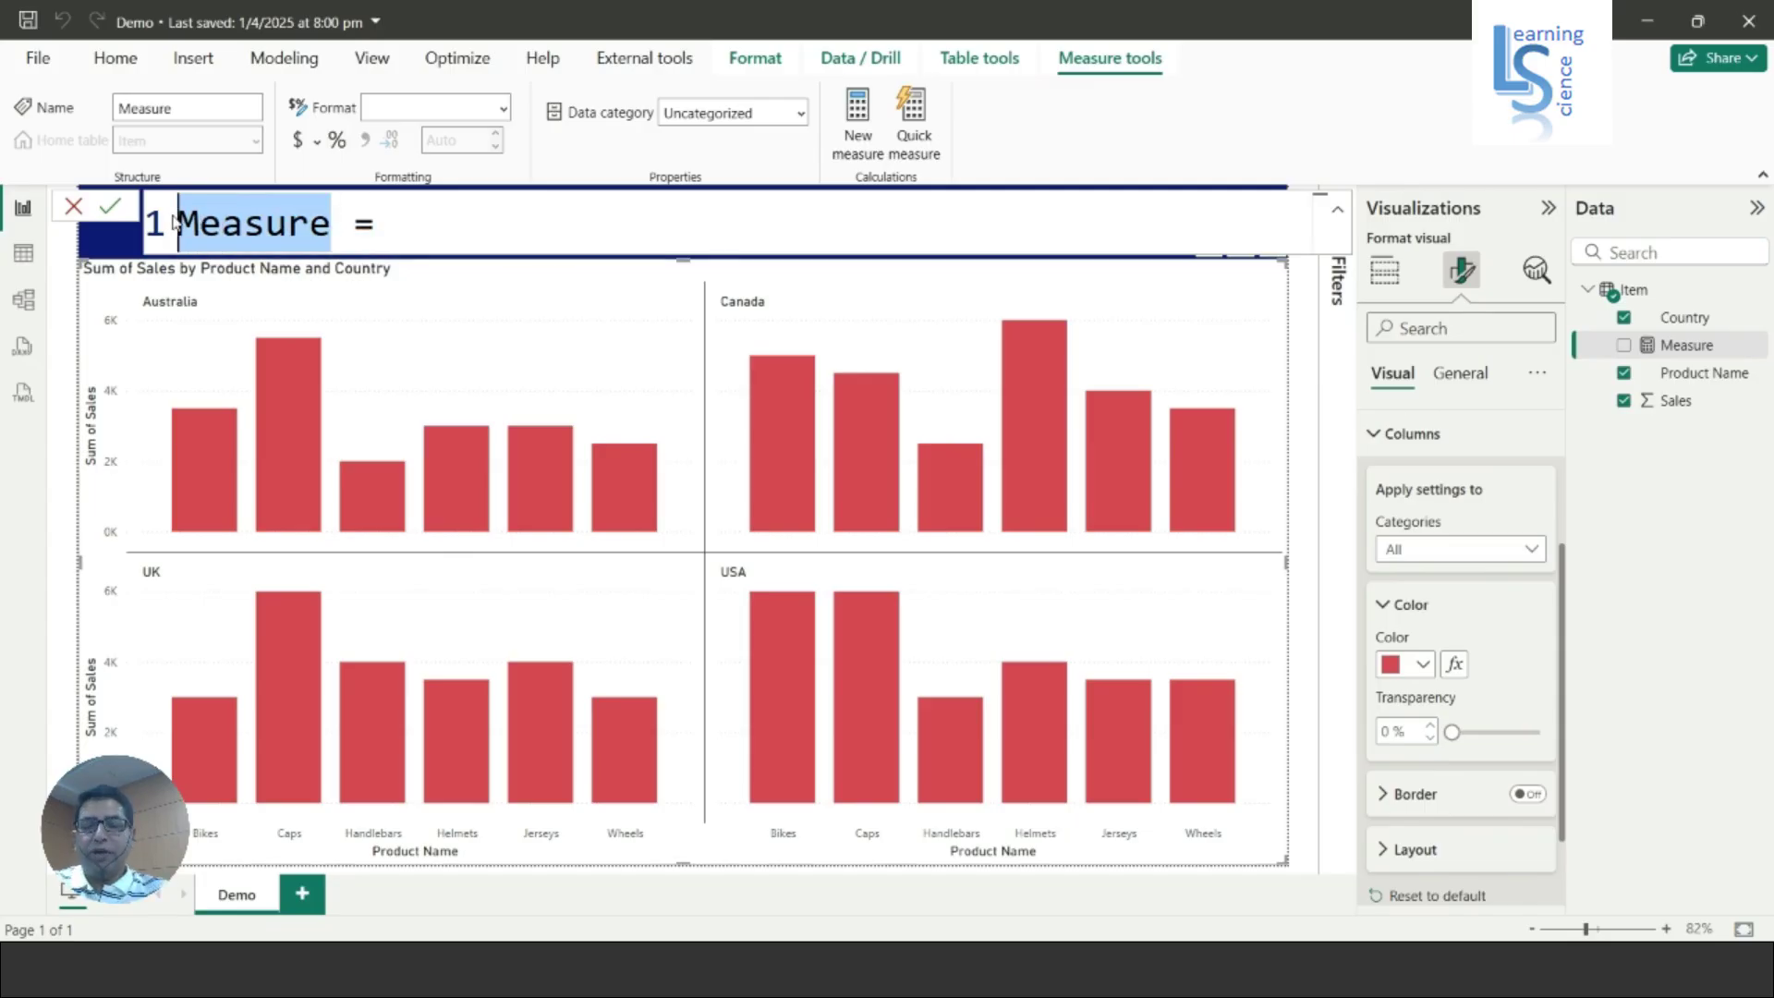
text(Color)
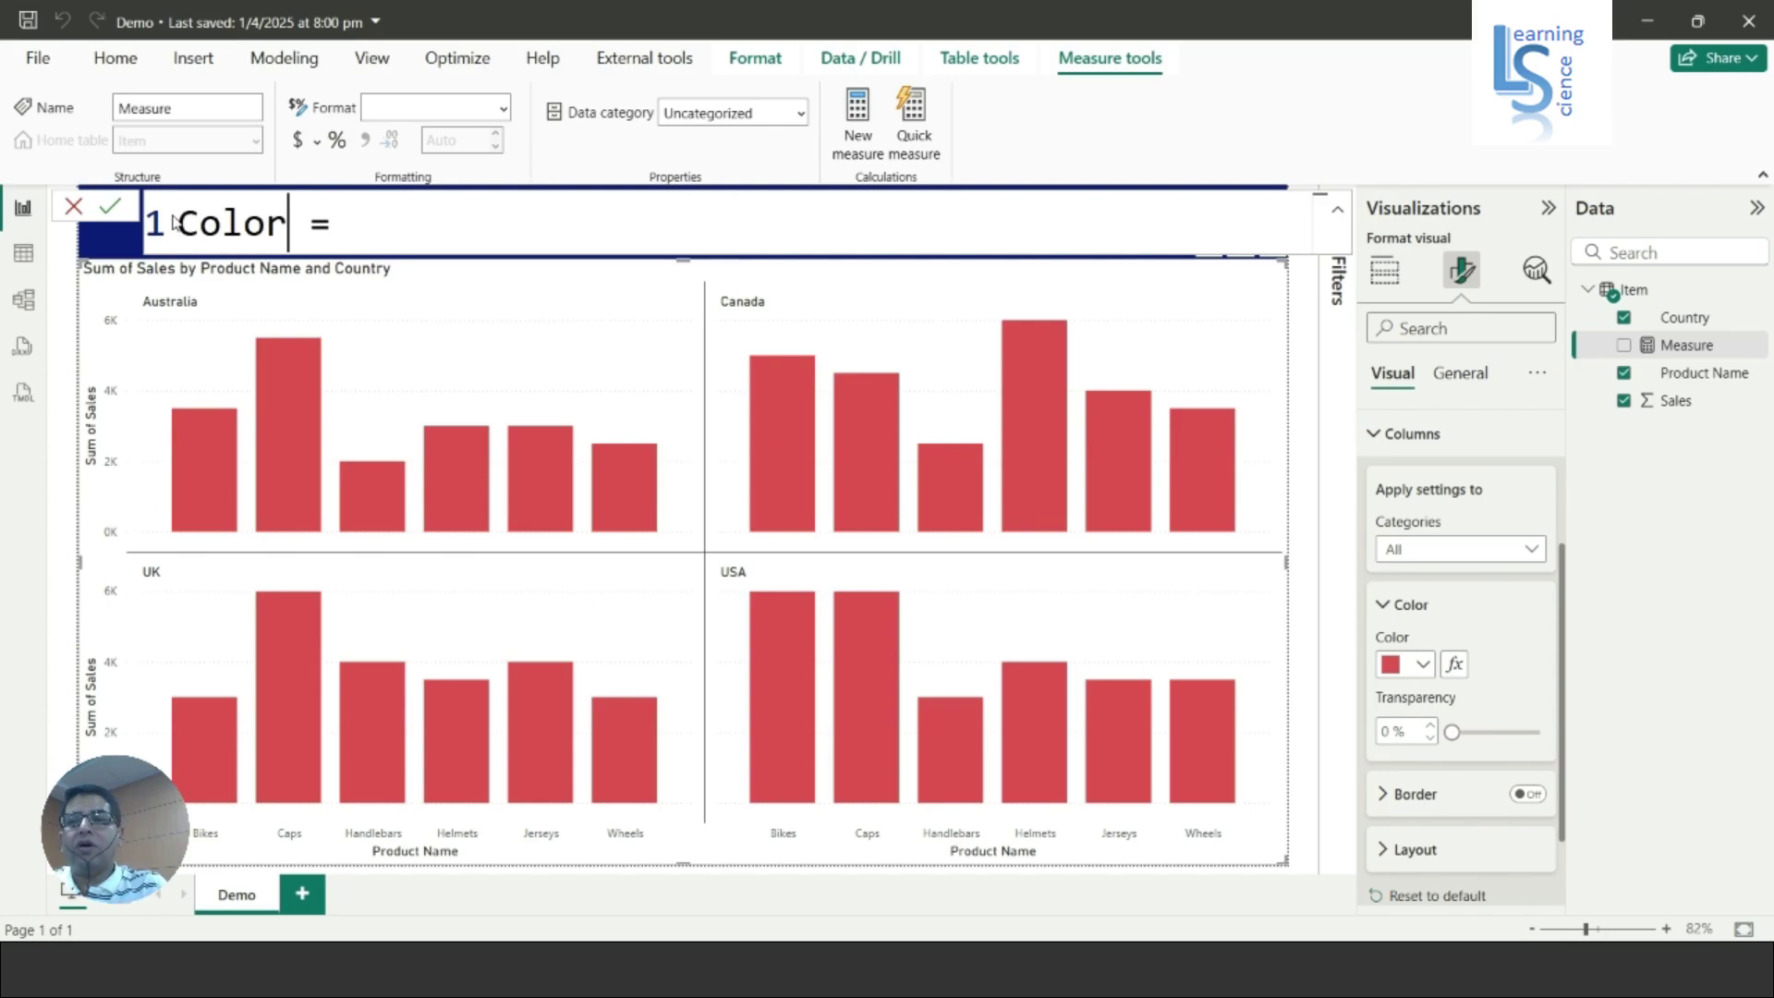
- Define a variable co in the Color measure as SELECTEDVALUE('Item'[Country]) on a new line
key(Right)
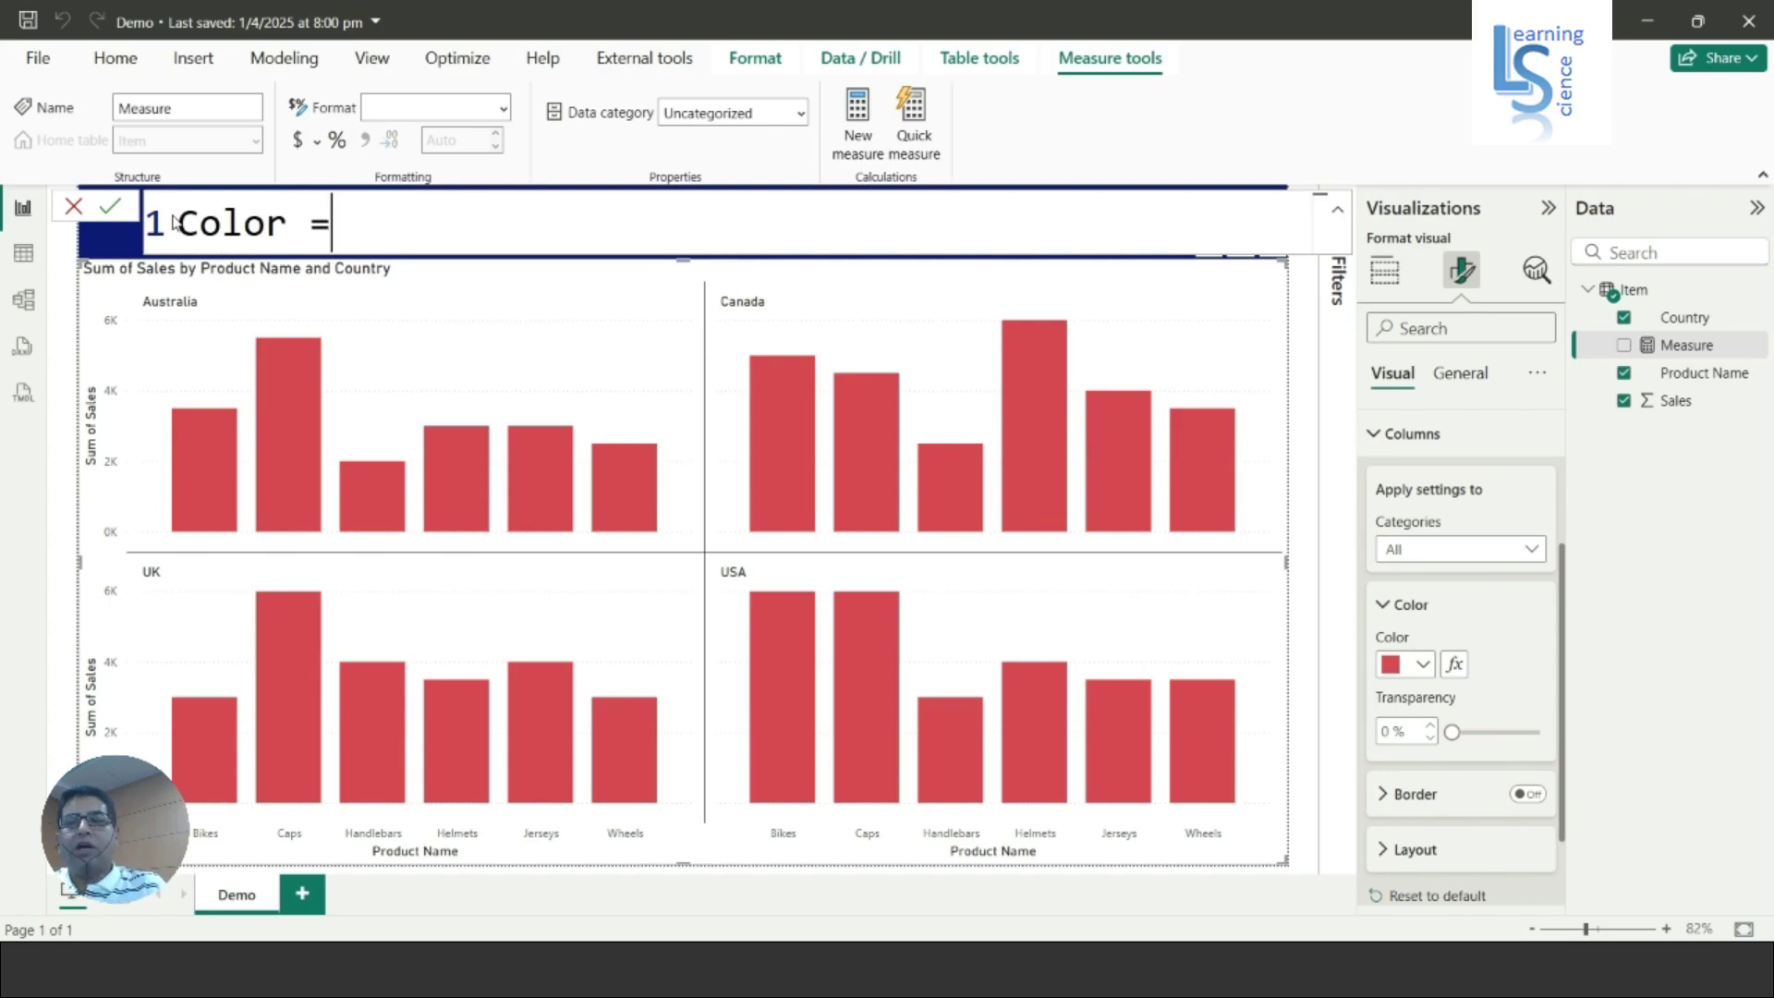
key(shift+Return)
text(var )
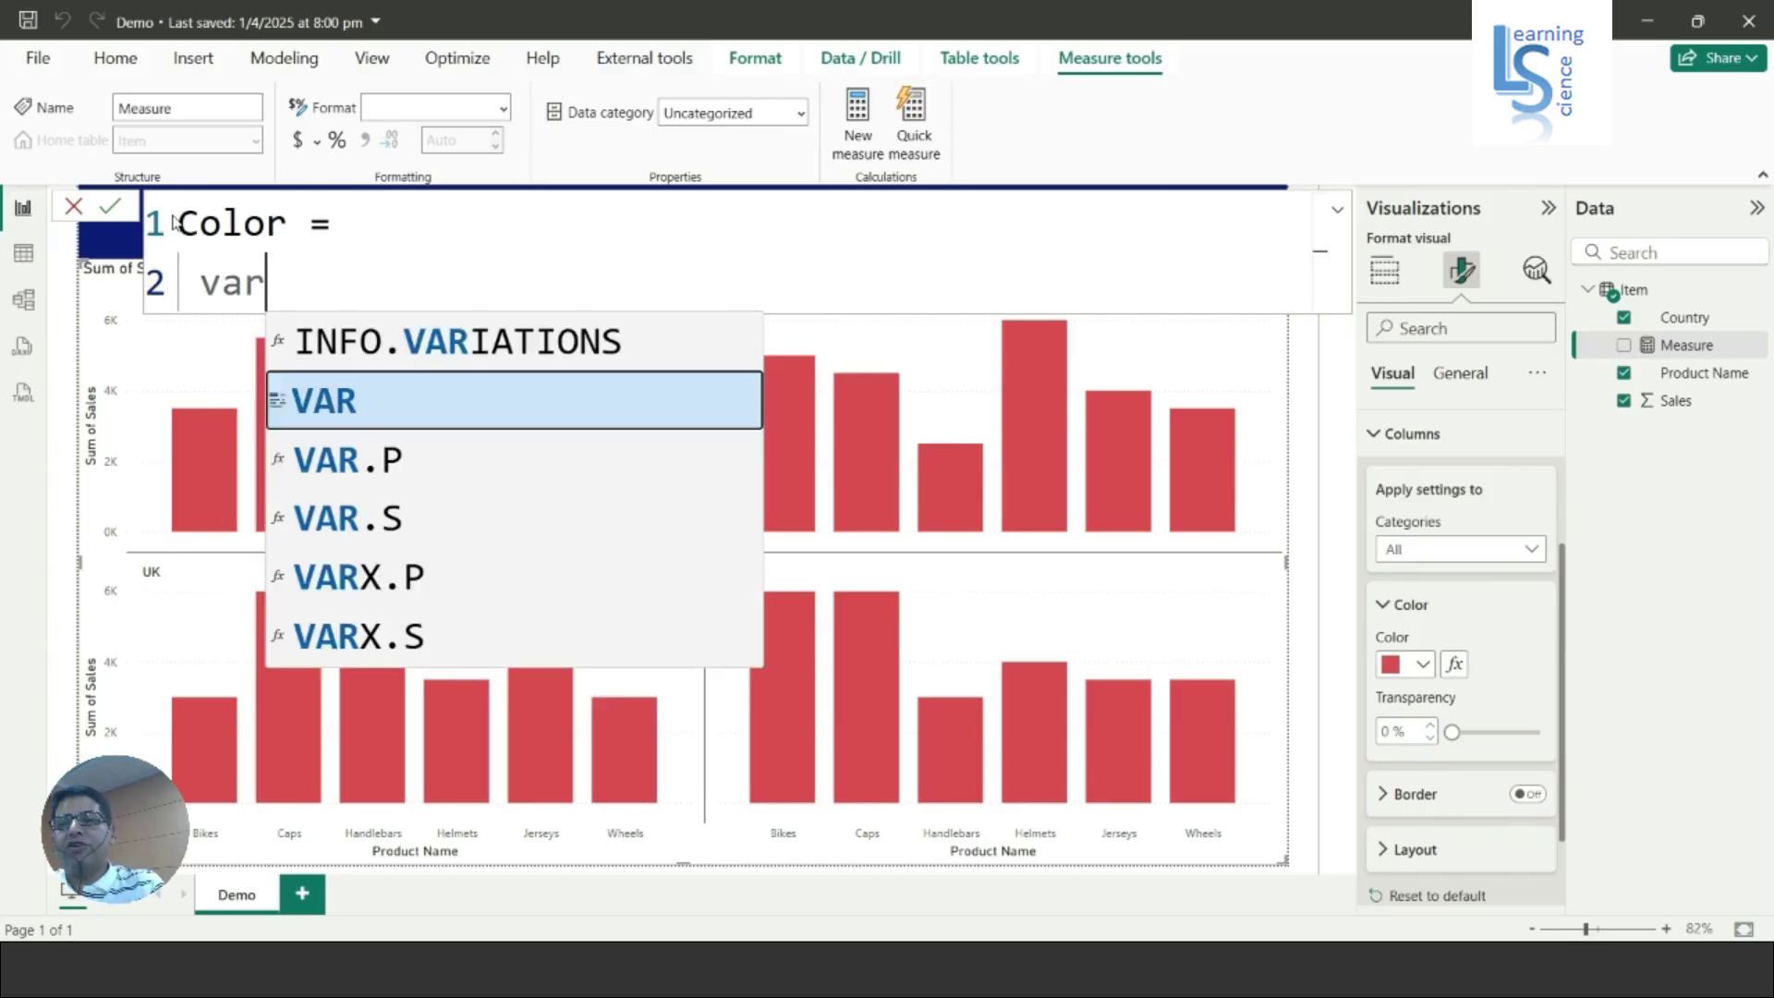
text(co)
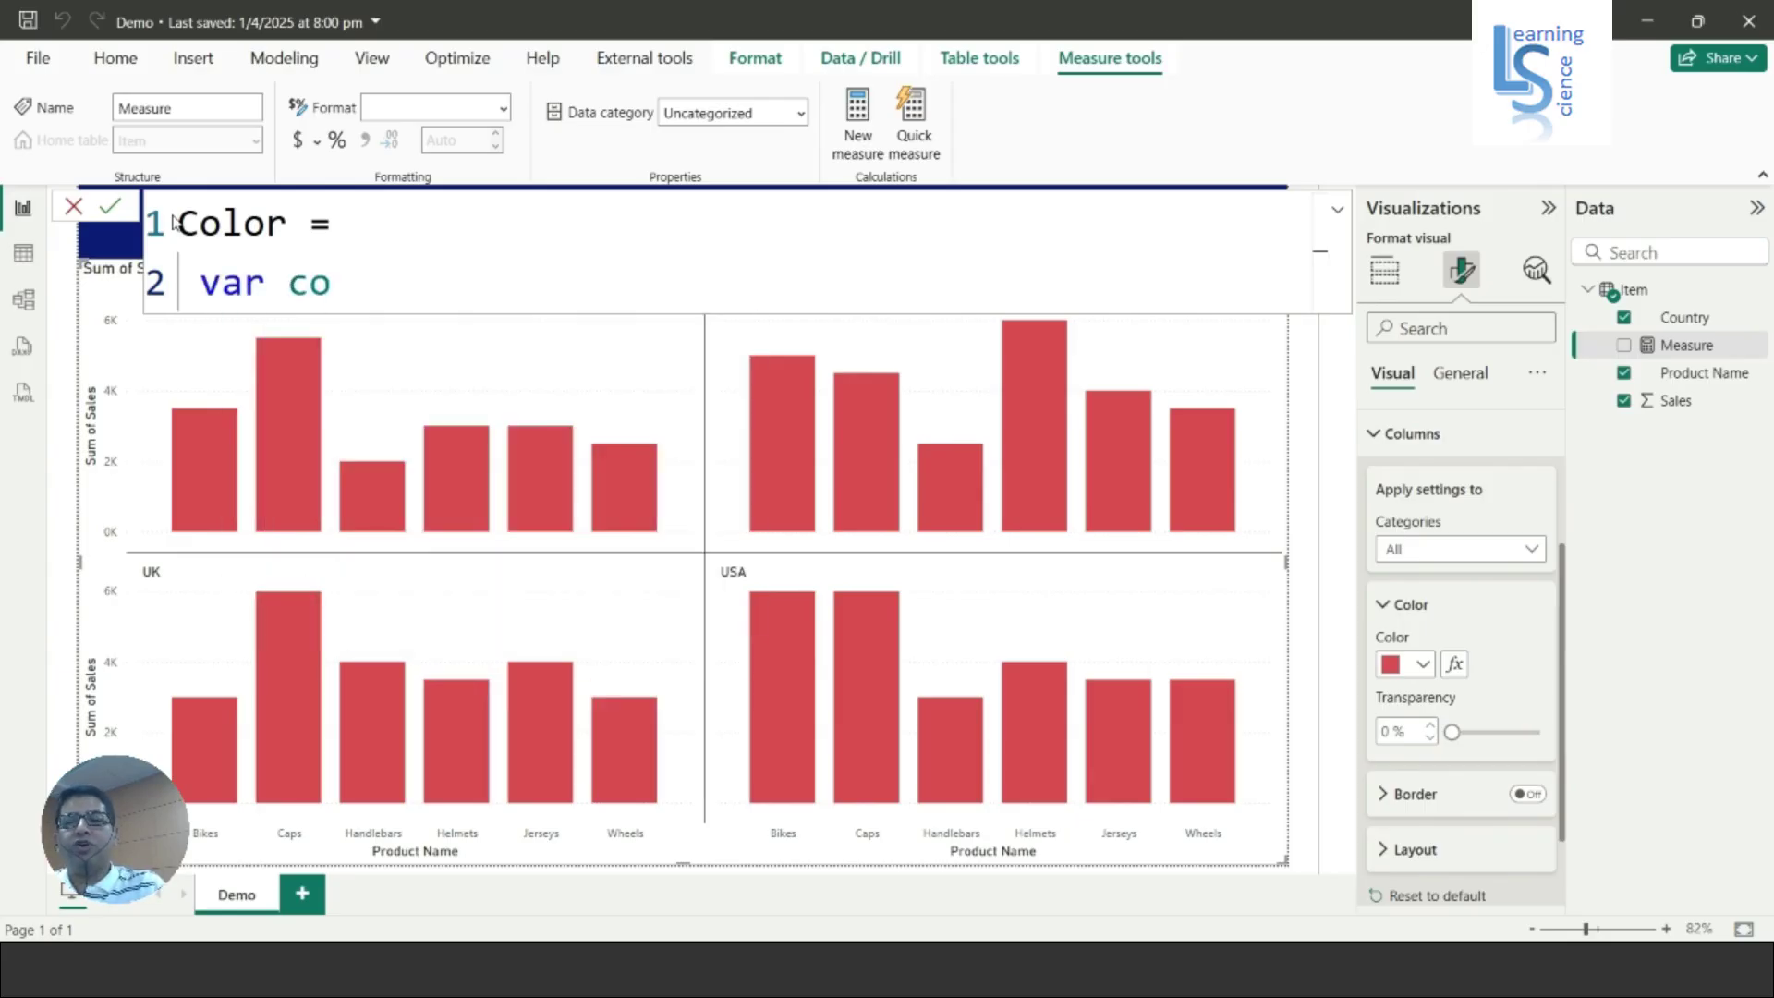
text( = )
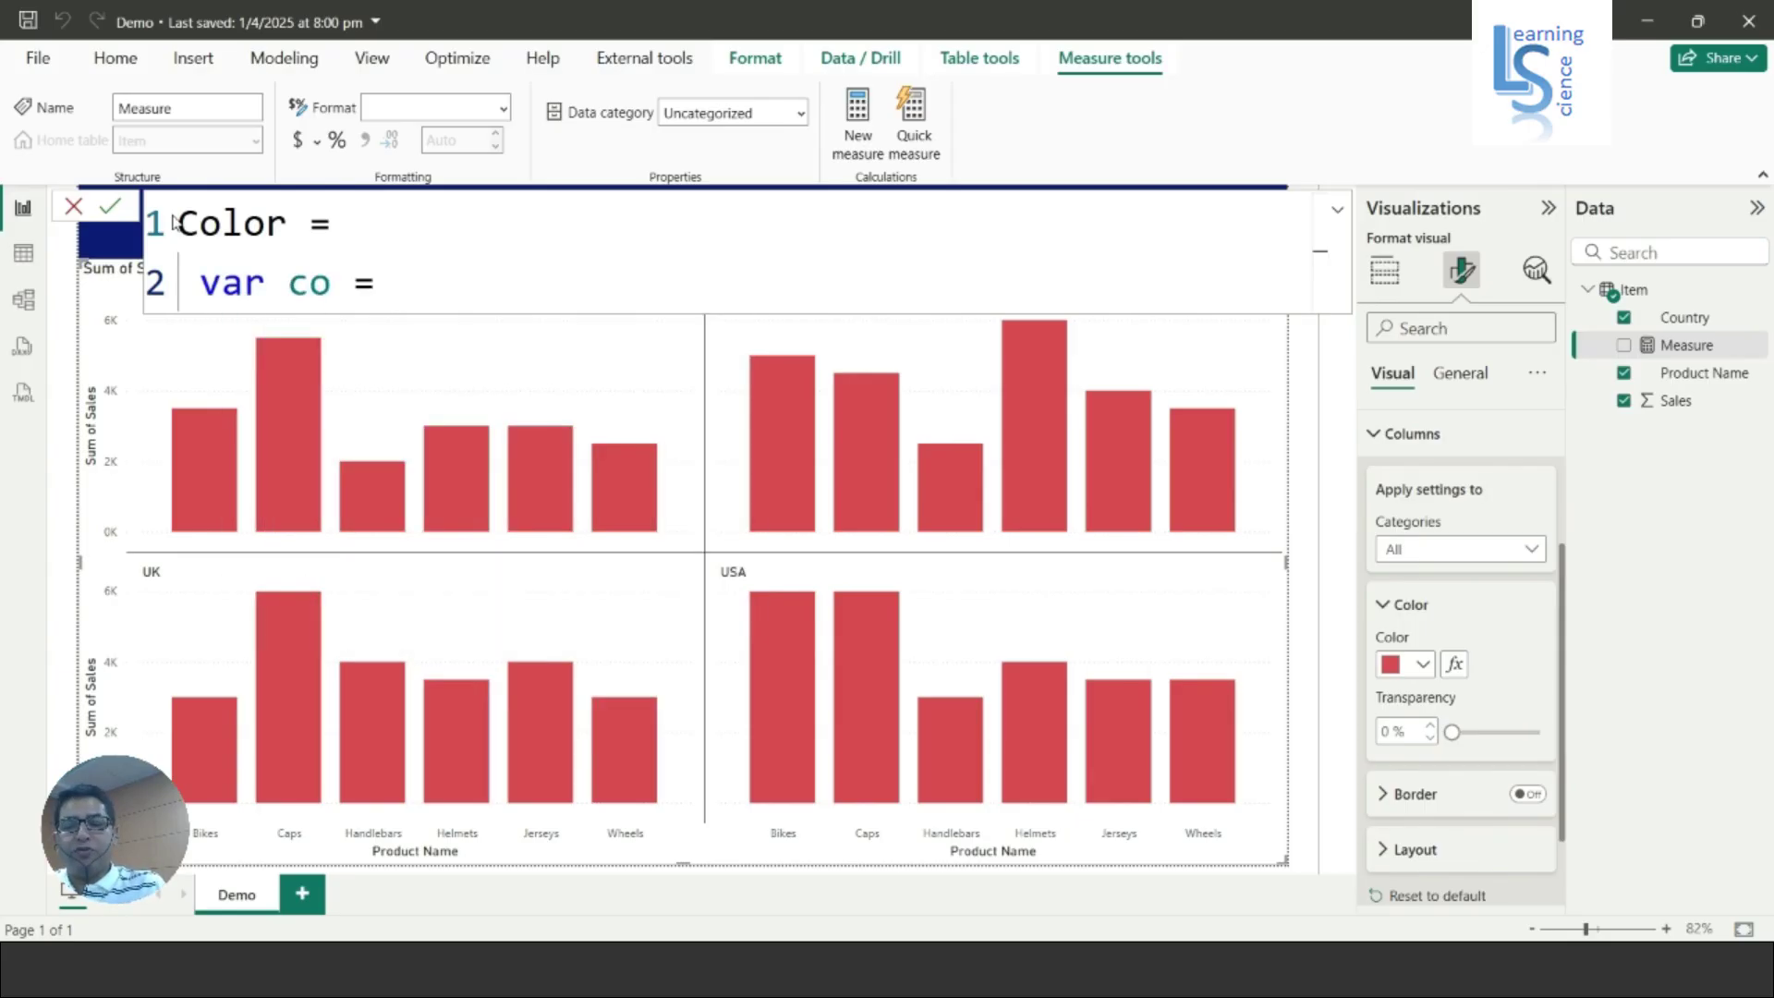
text(slect)
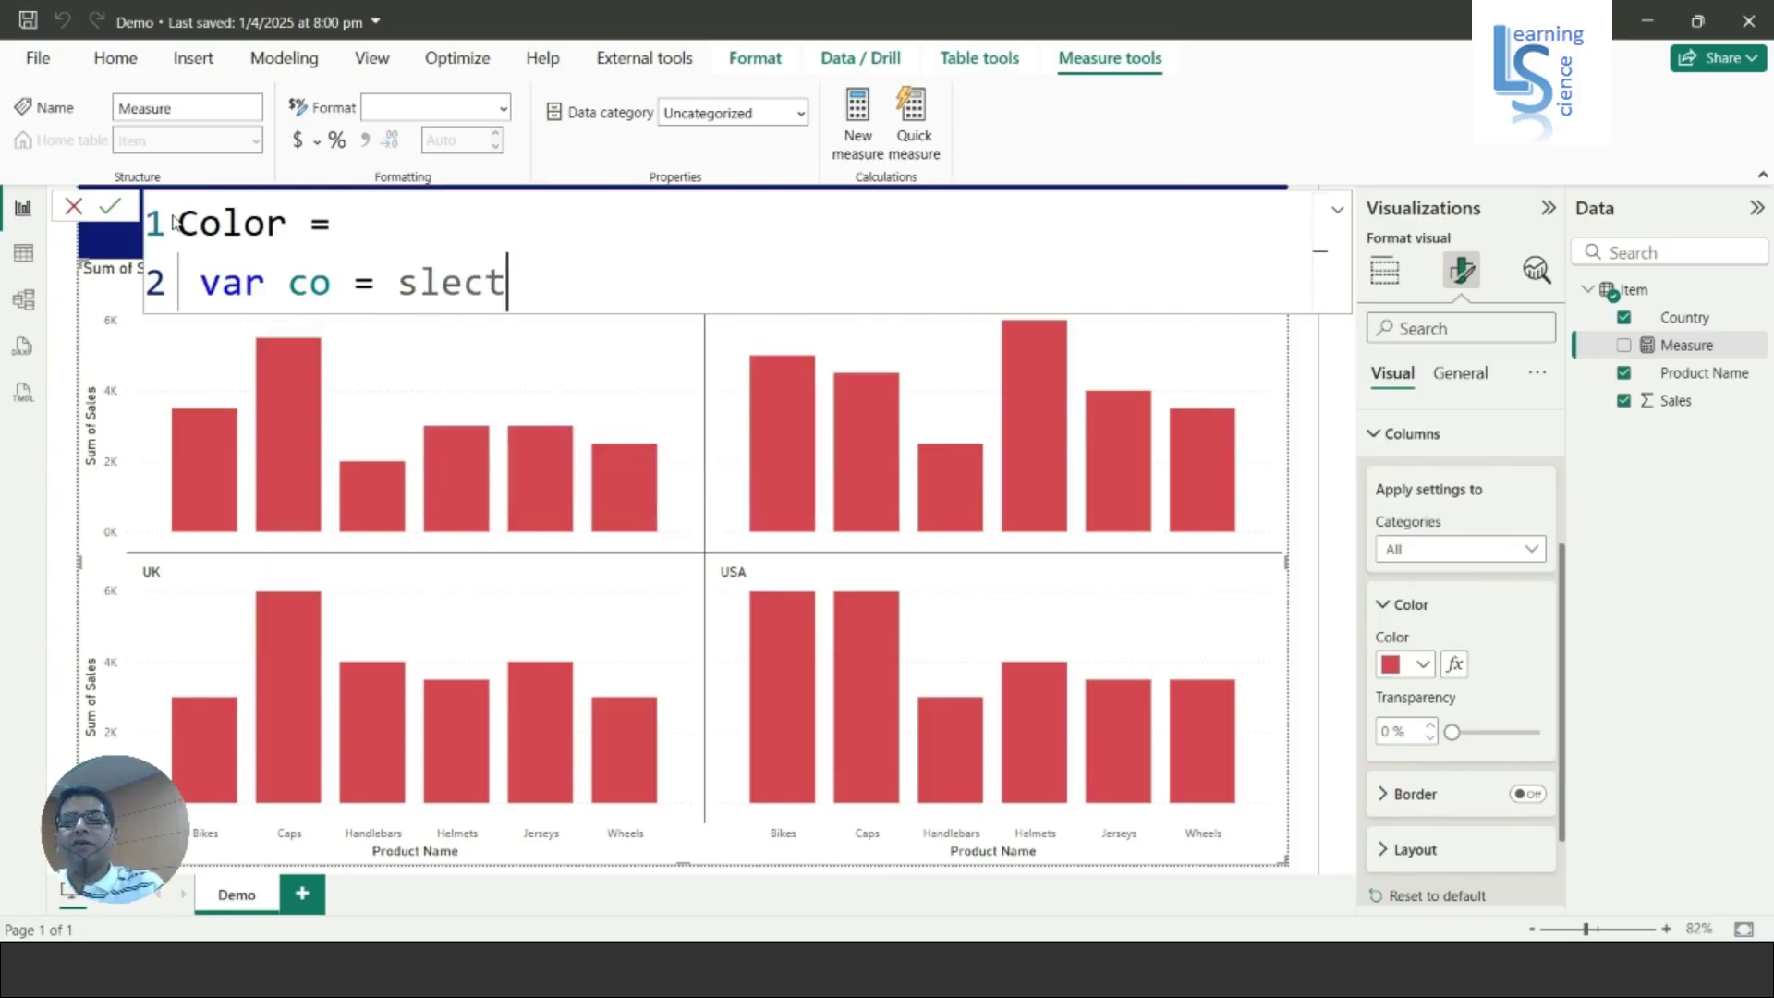
key(BackSpace)
key(BackSpace)
key(BackSpace)
key(BackSpace)
text(ele)
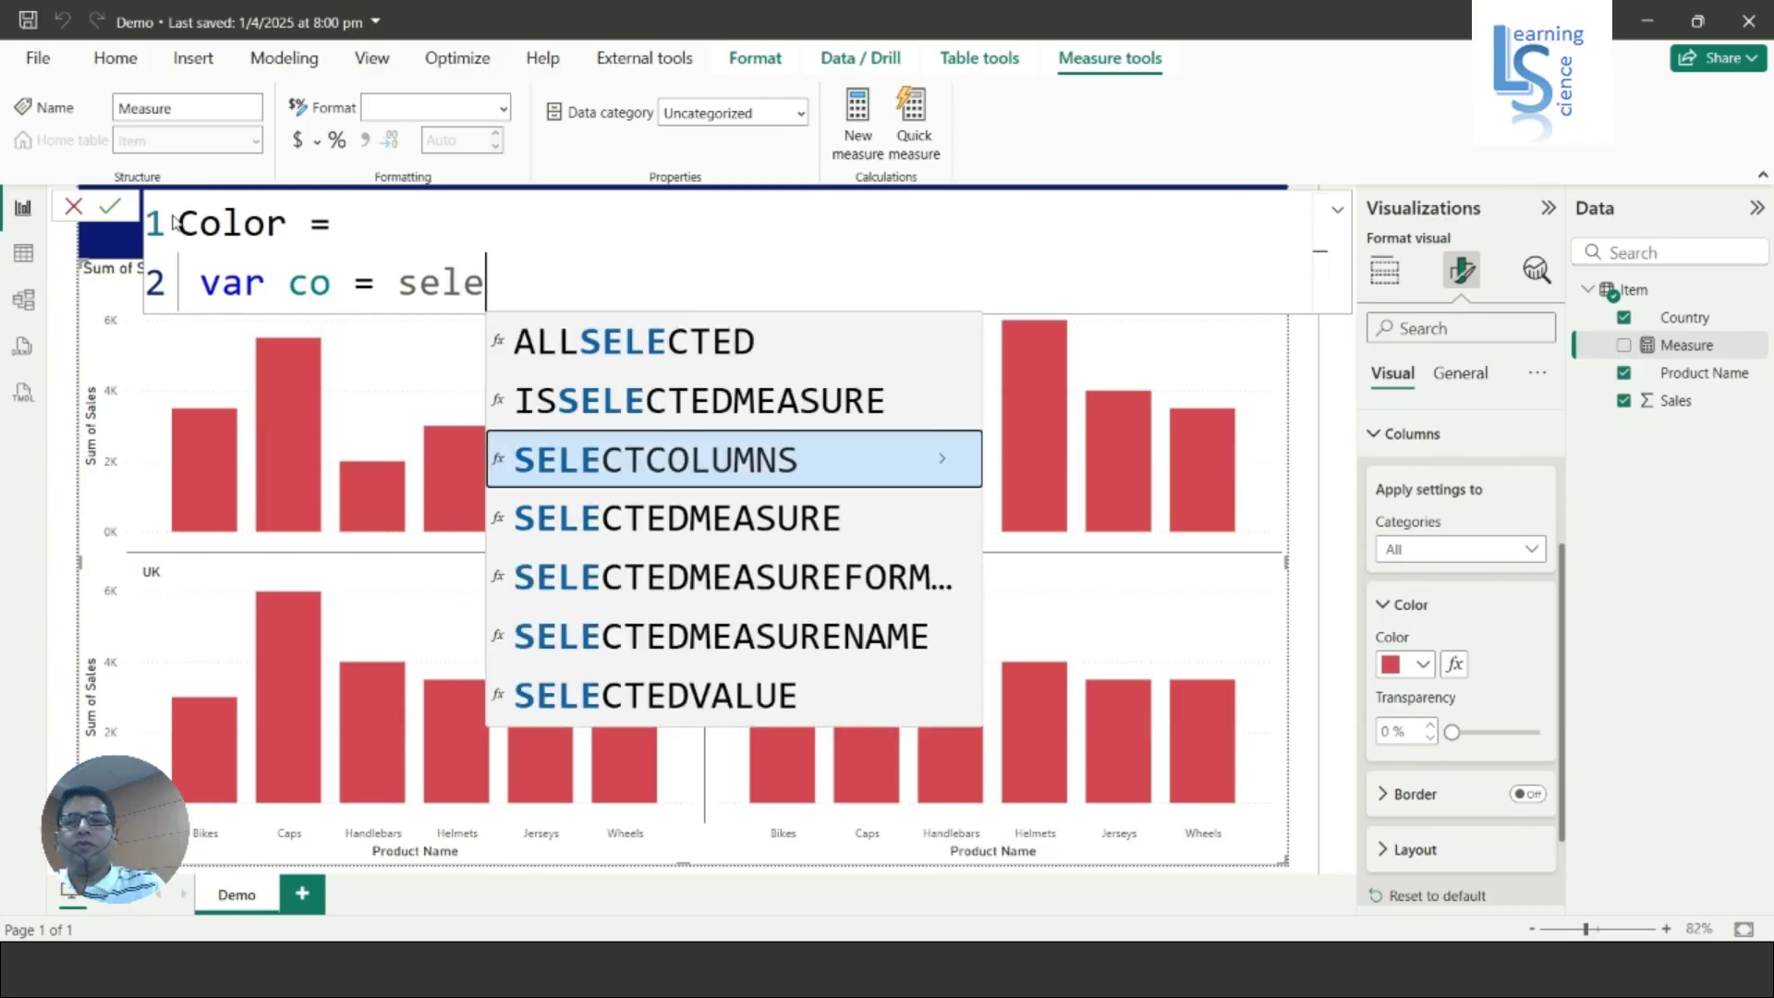
key(Down)
key(Down)
key(Down)
key(Down)
key(Tab)
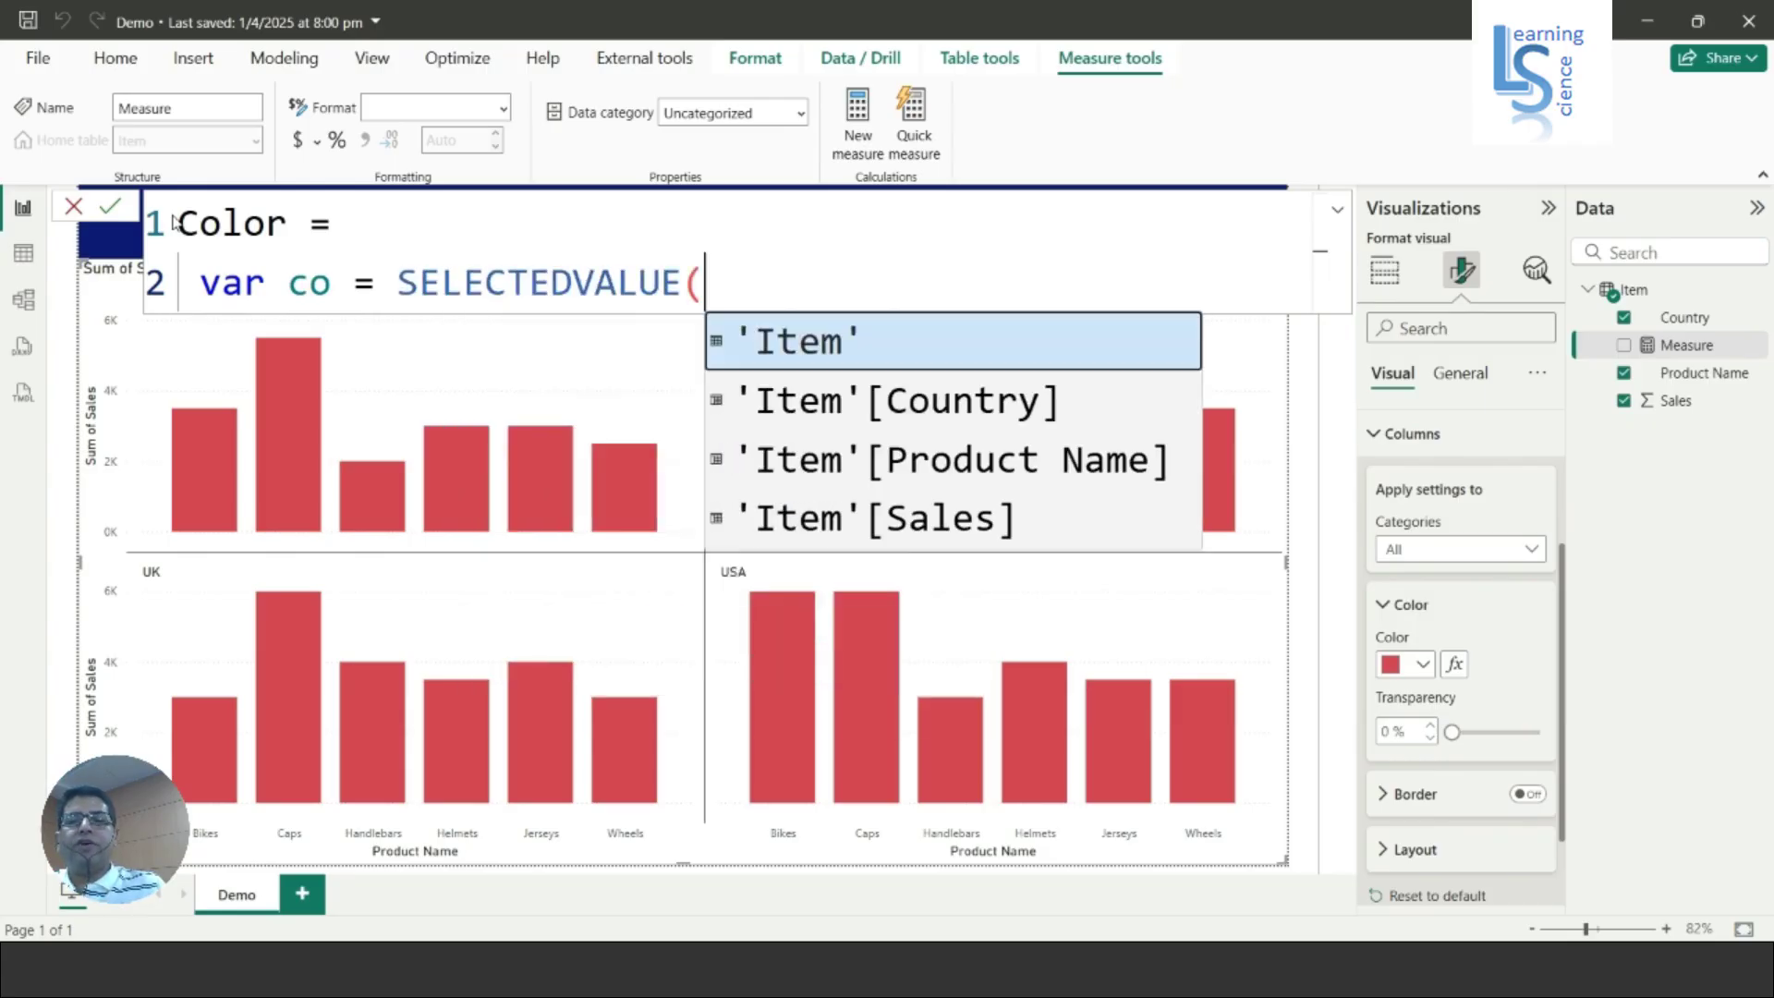
key(Down)
key(Tab)
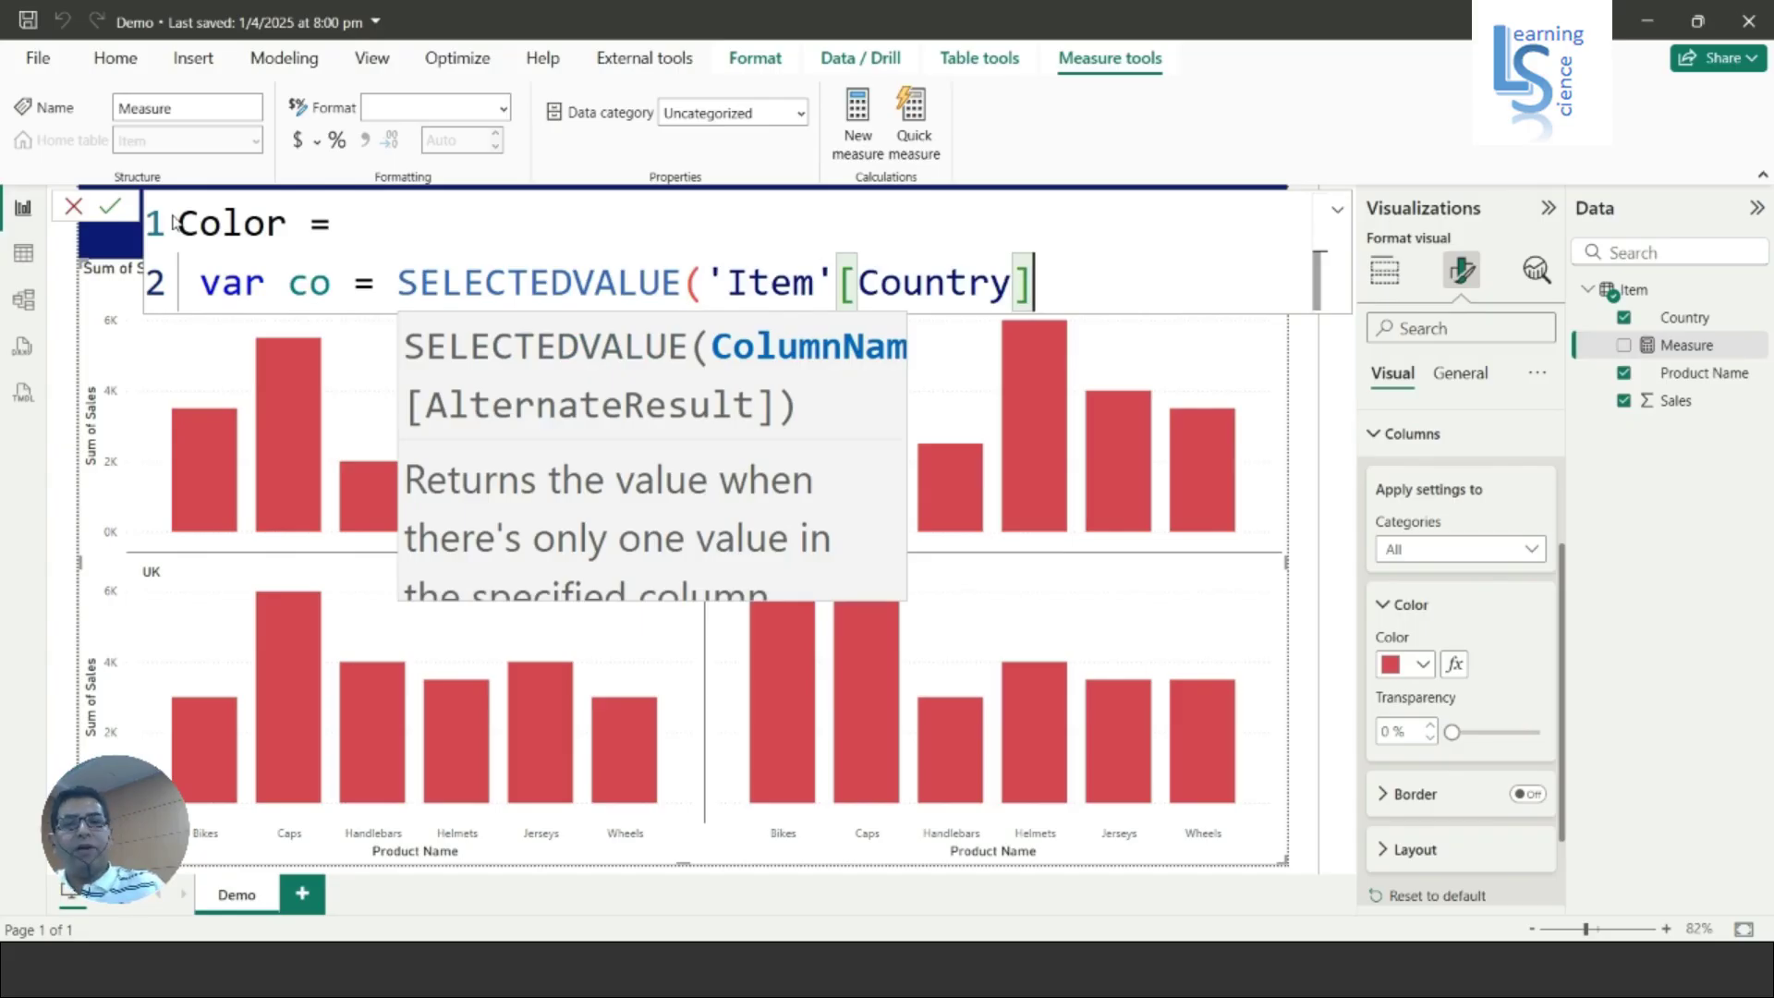
text())
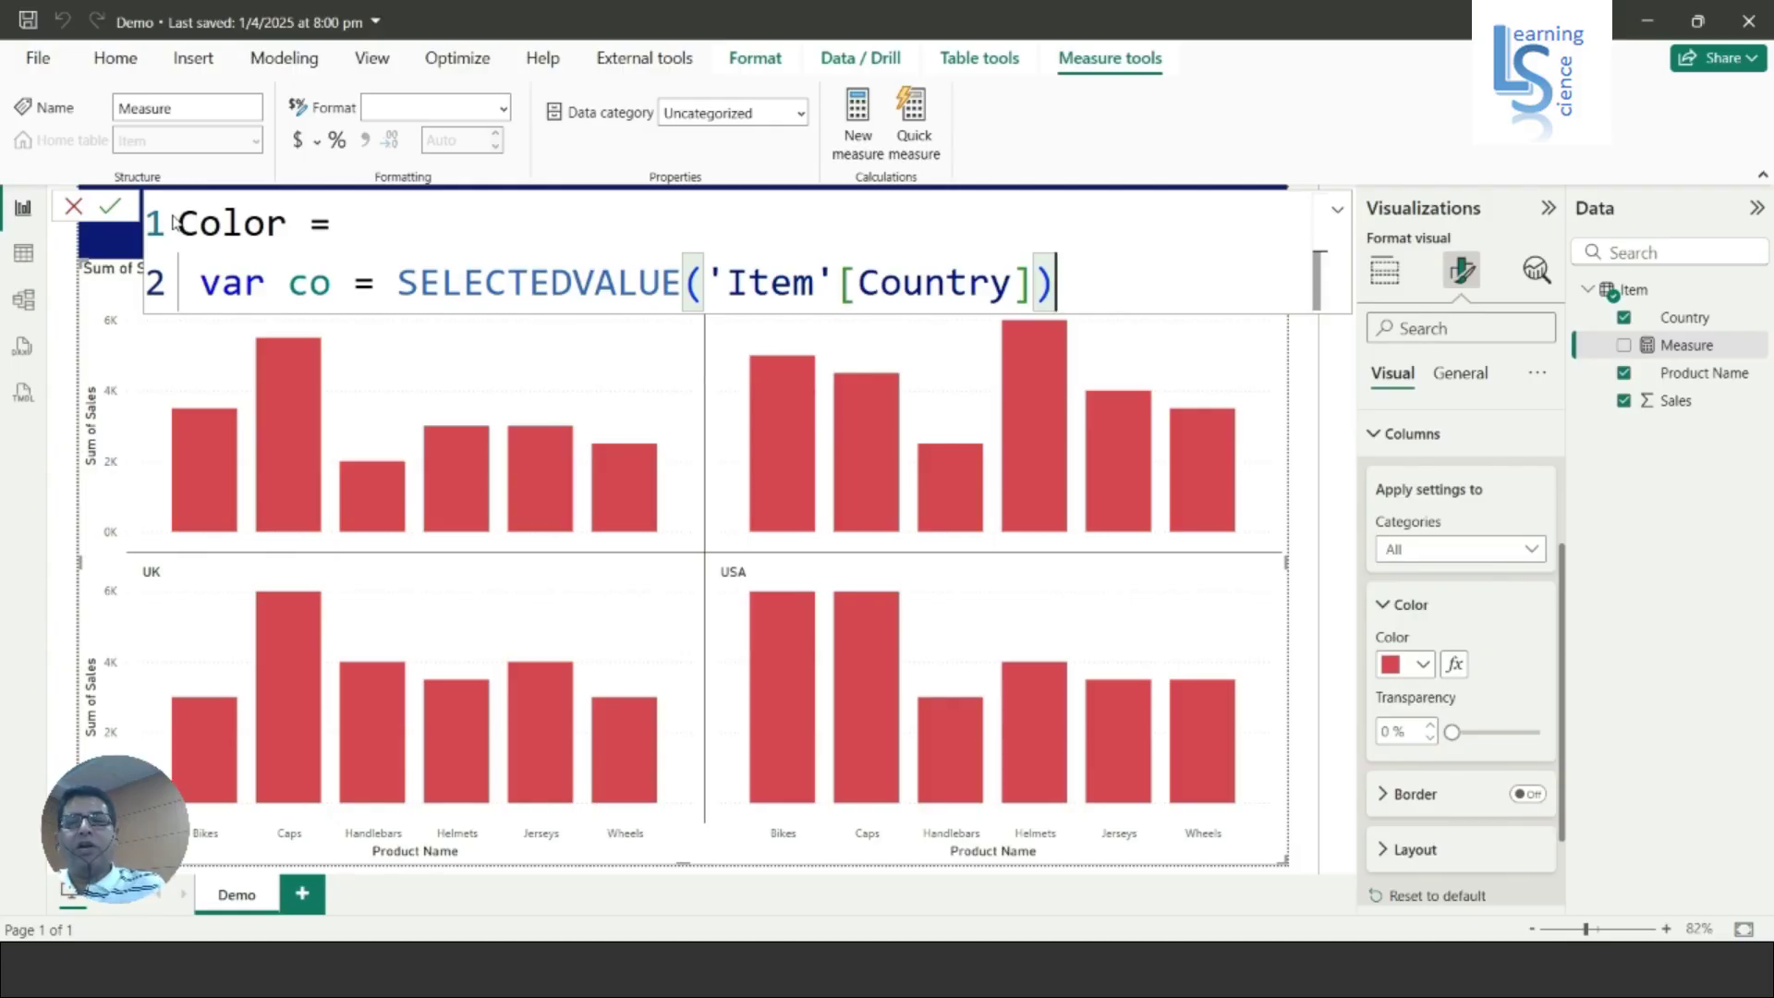
- Start a second variable col on a new line with an IF condition testing co = "Australia"
key(shift+Return)
text(var)
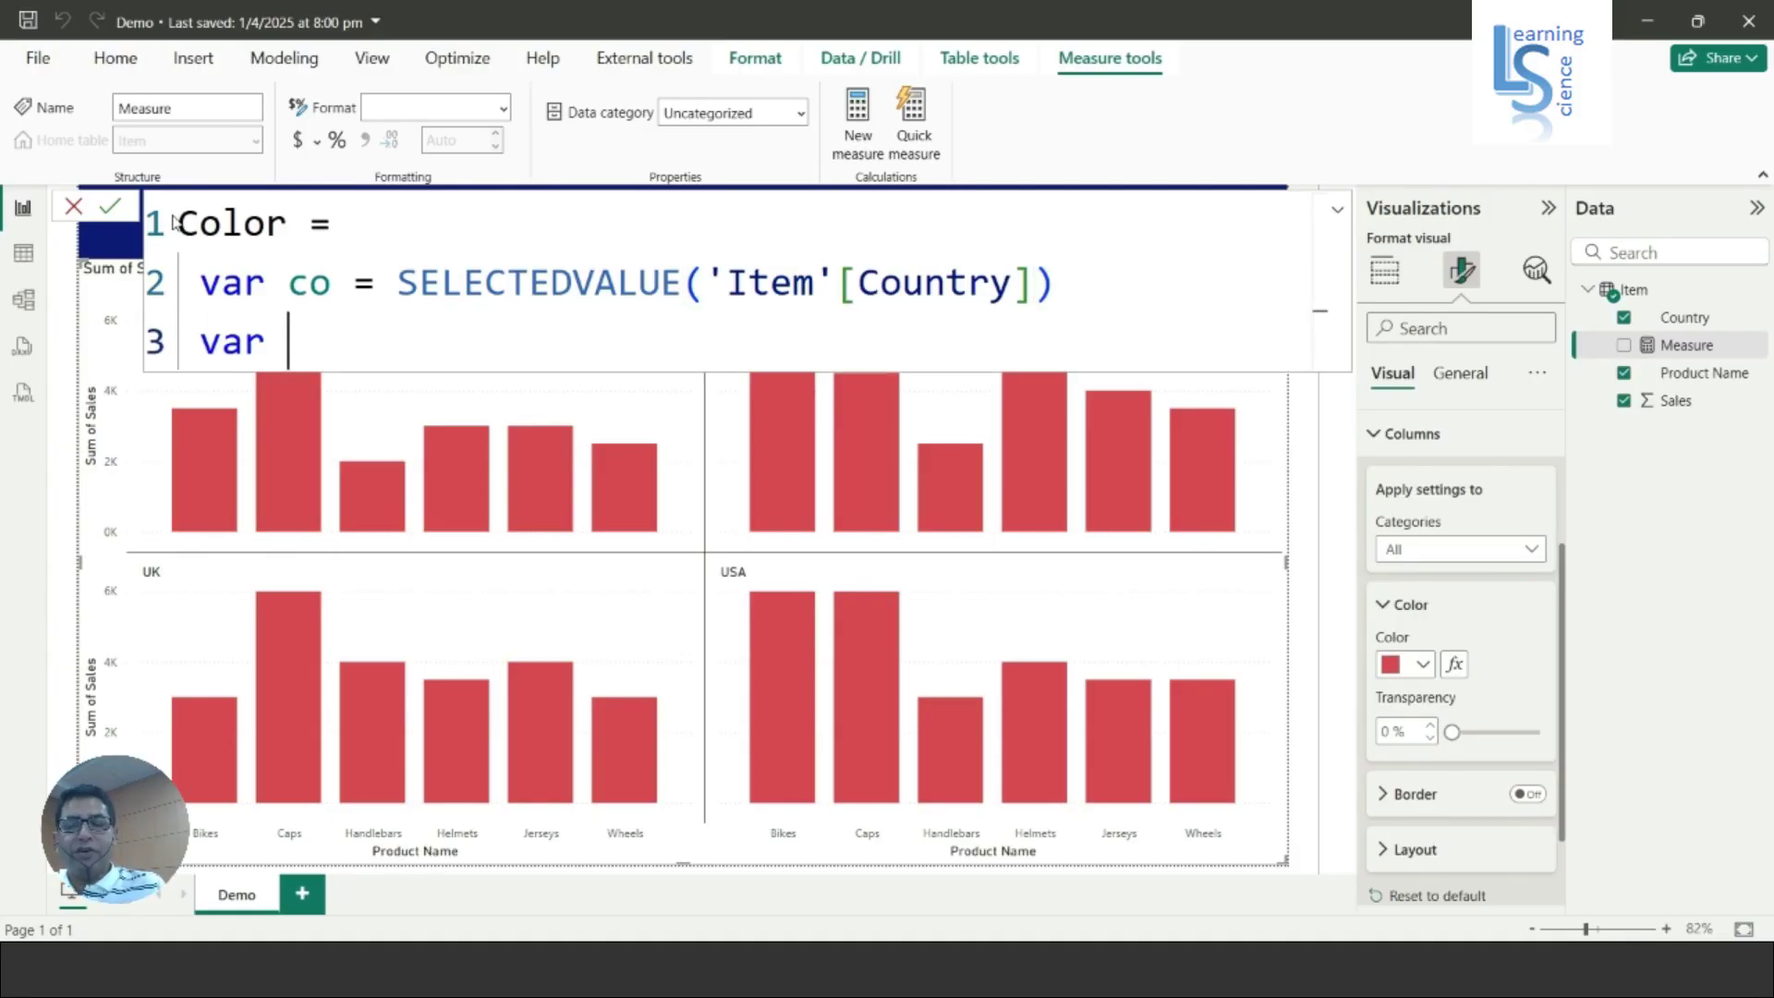
text( col)
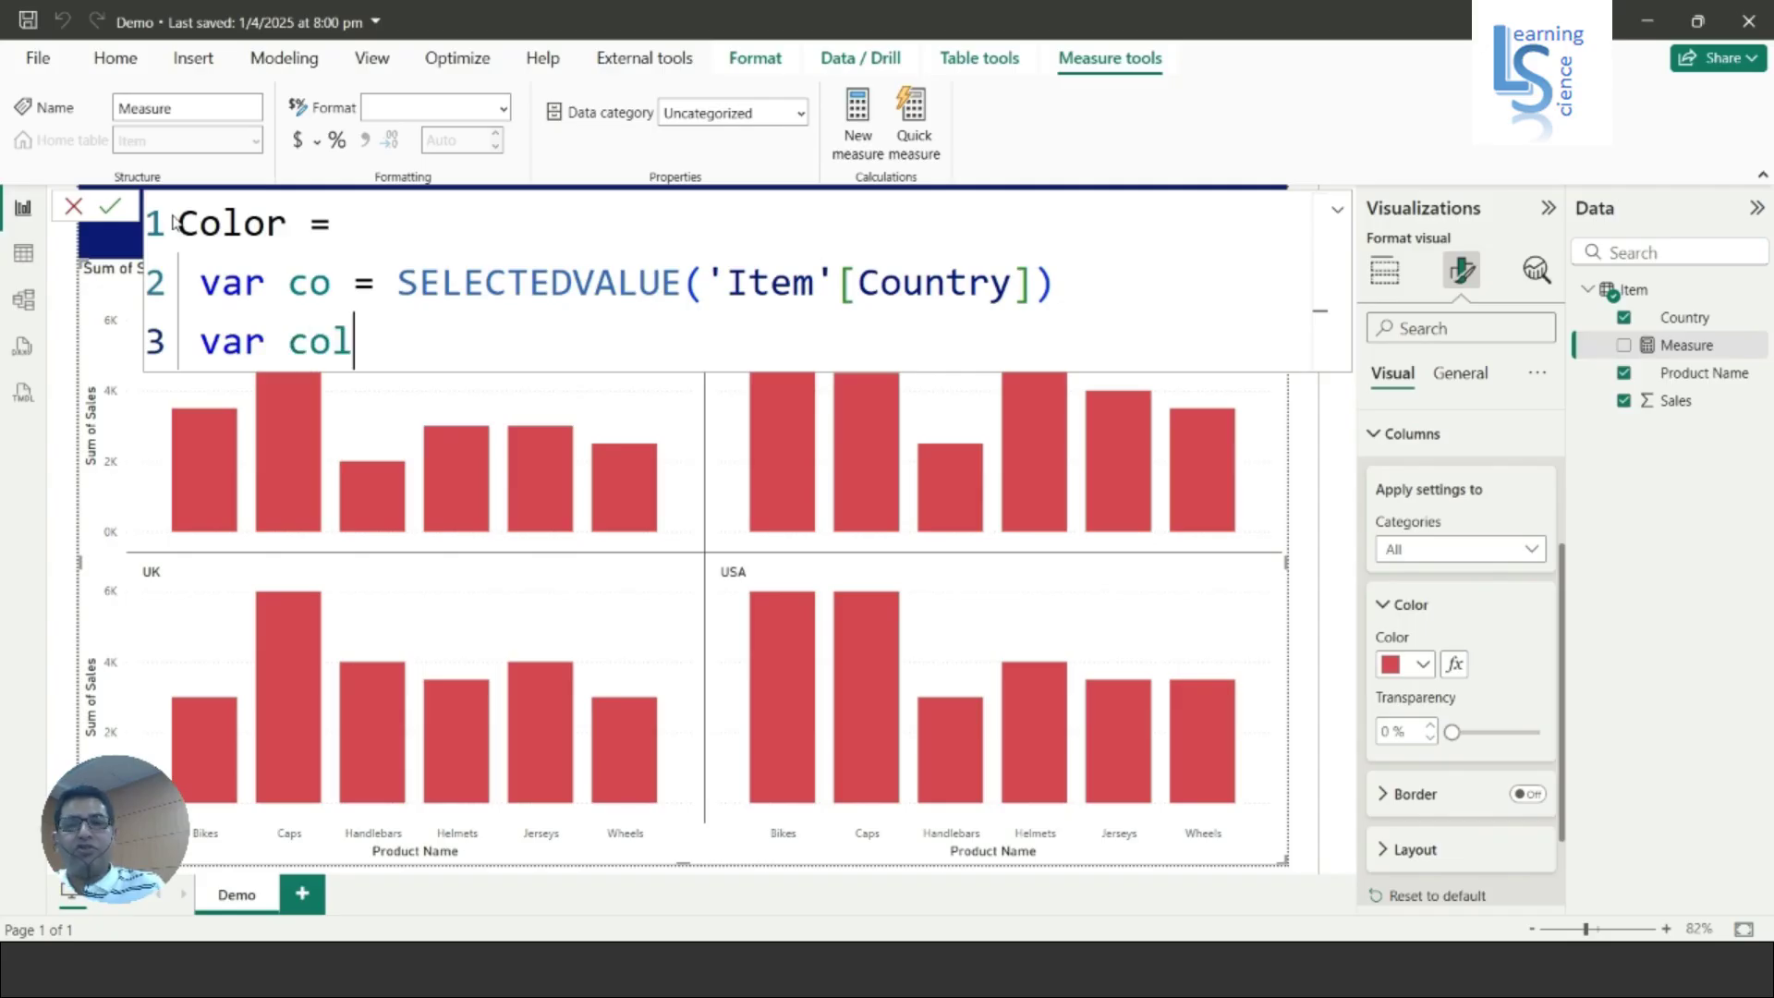
text( = )
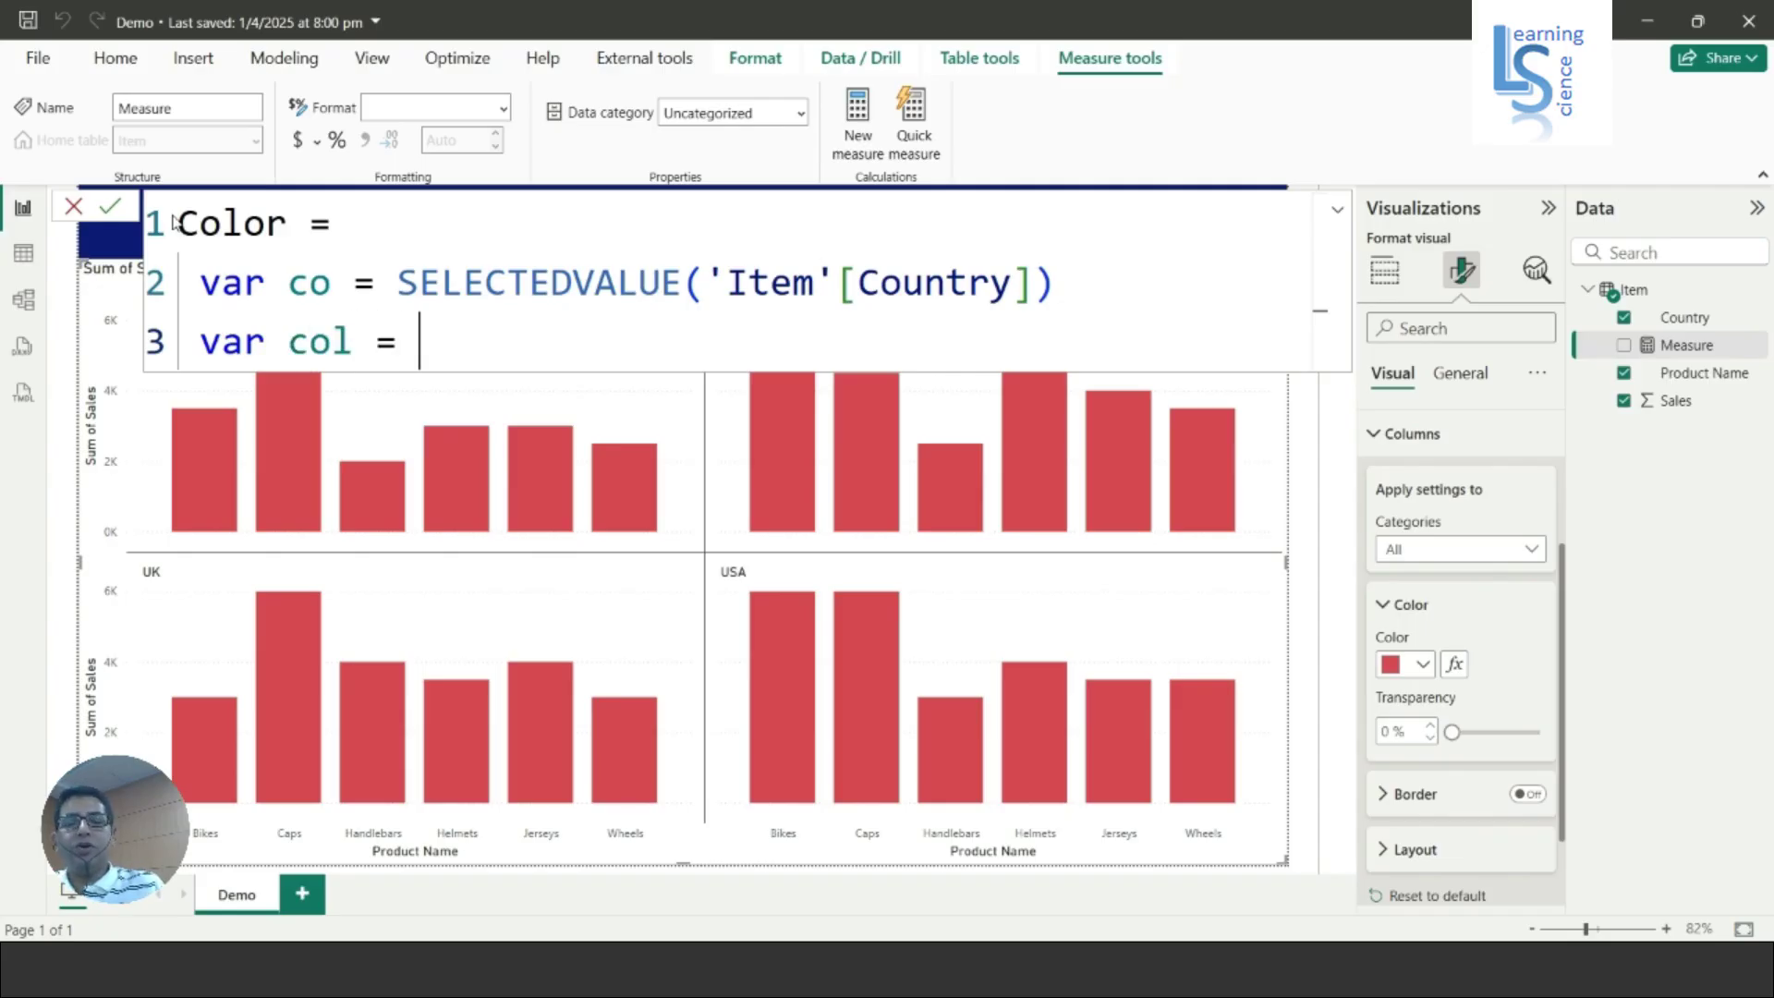
text(if()
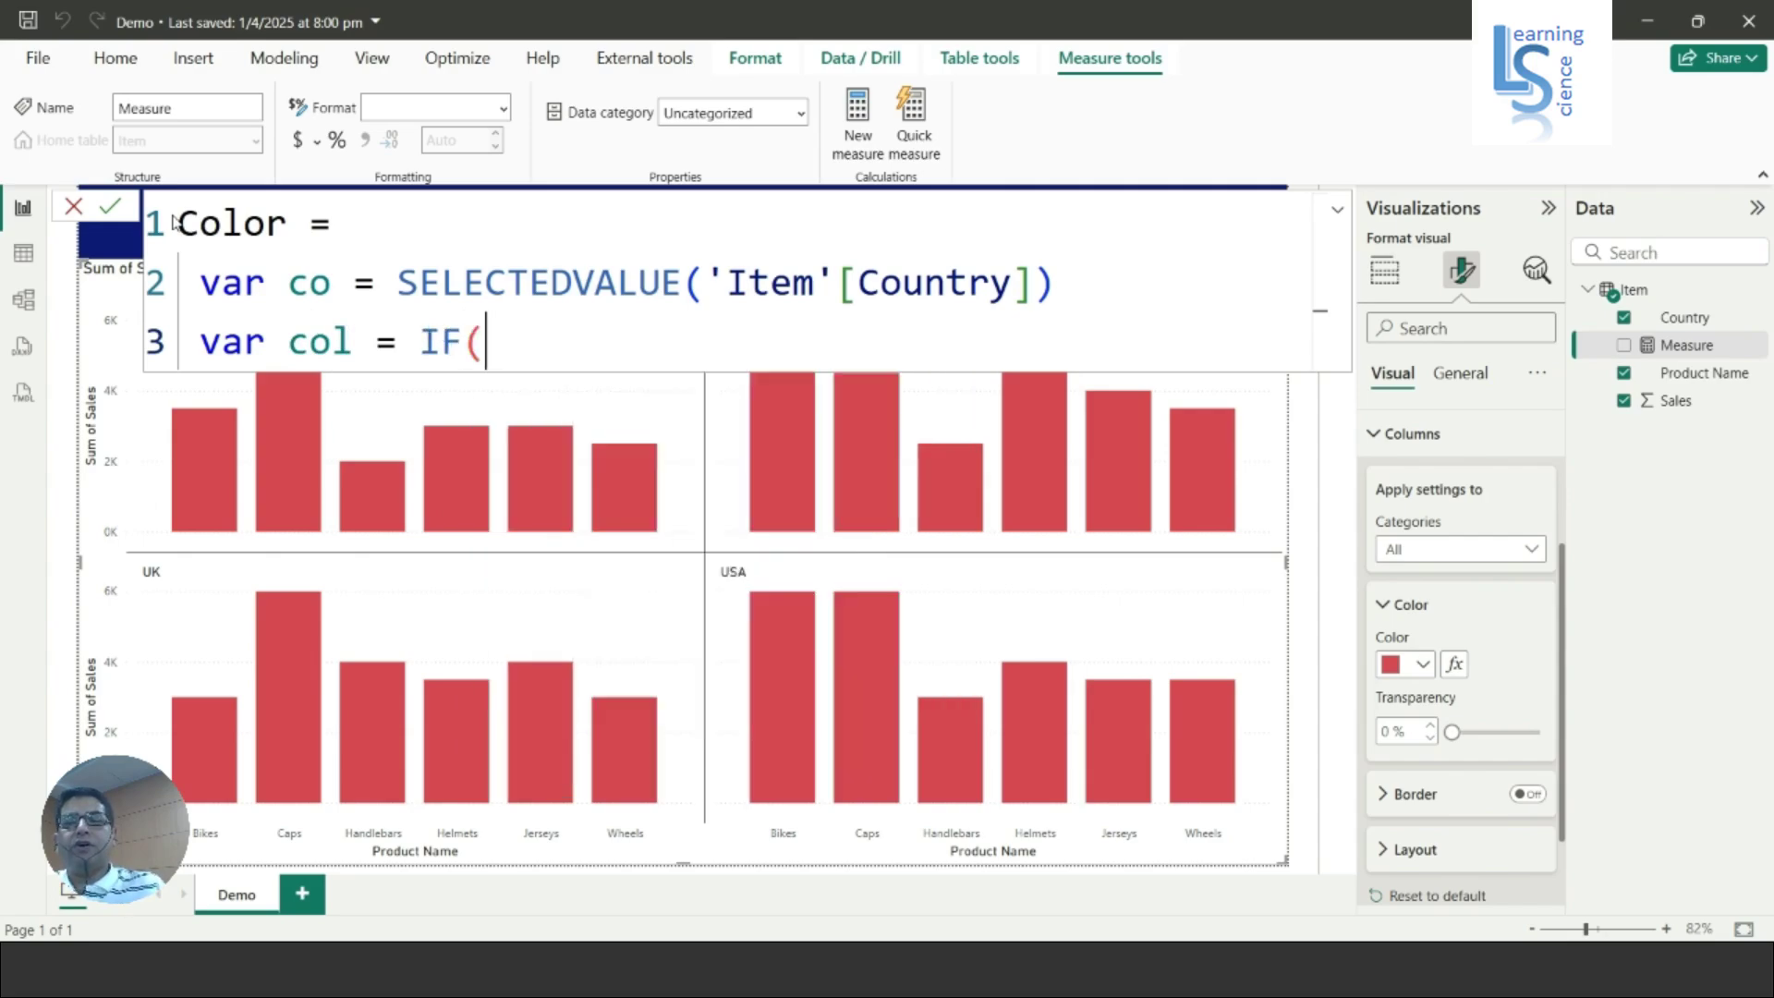
text(co)
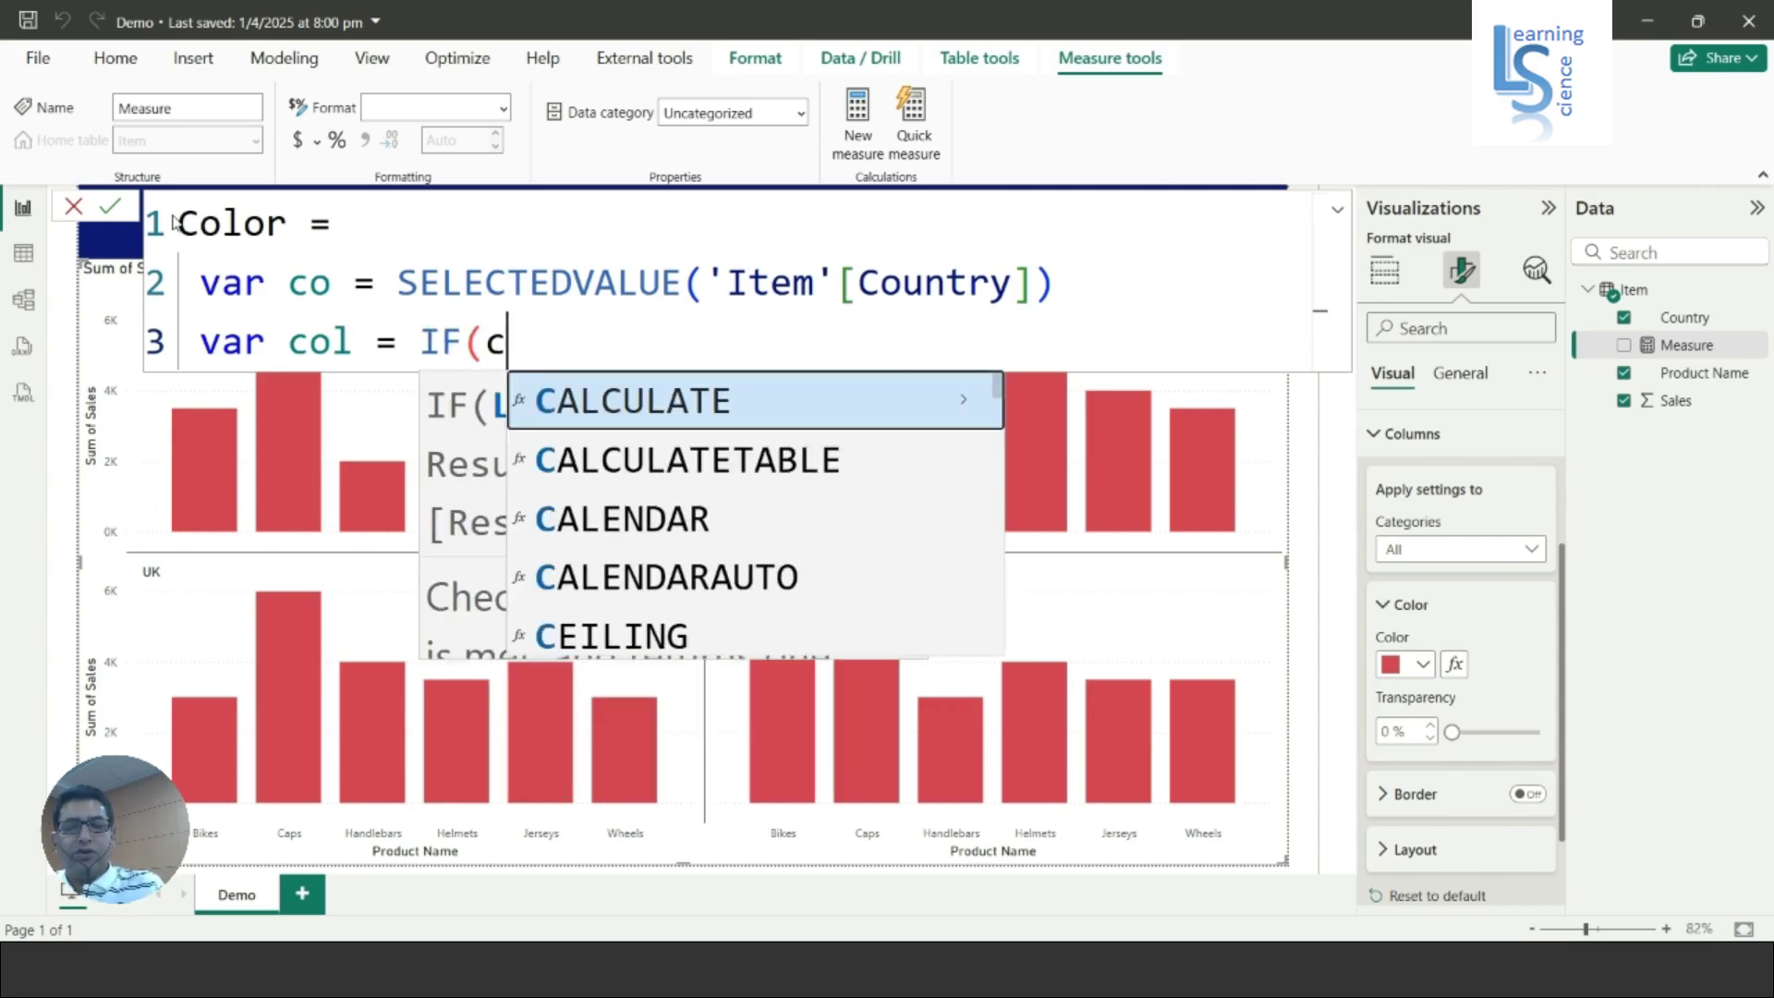
text( = )
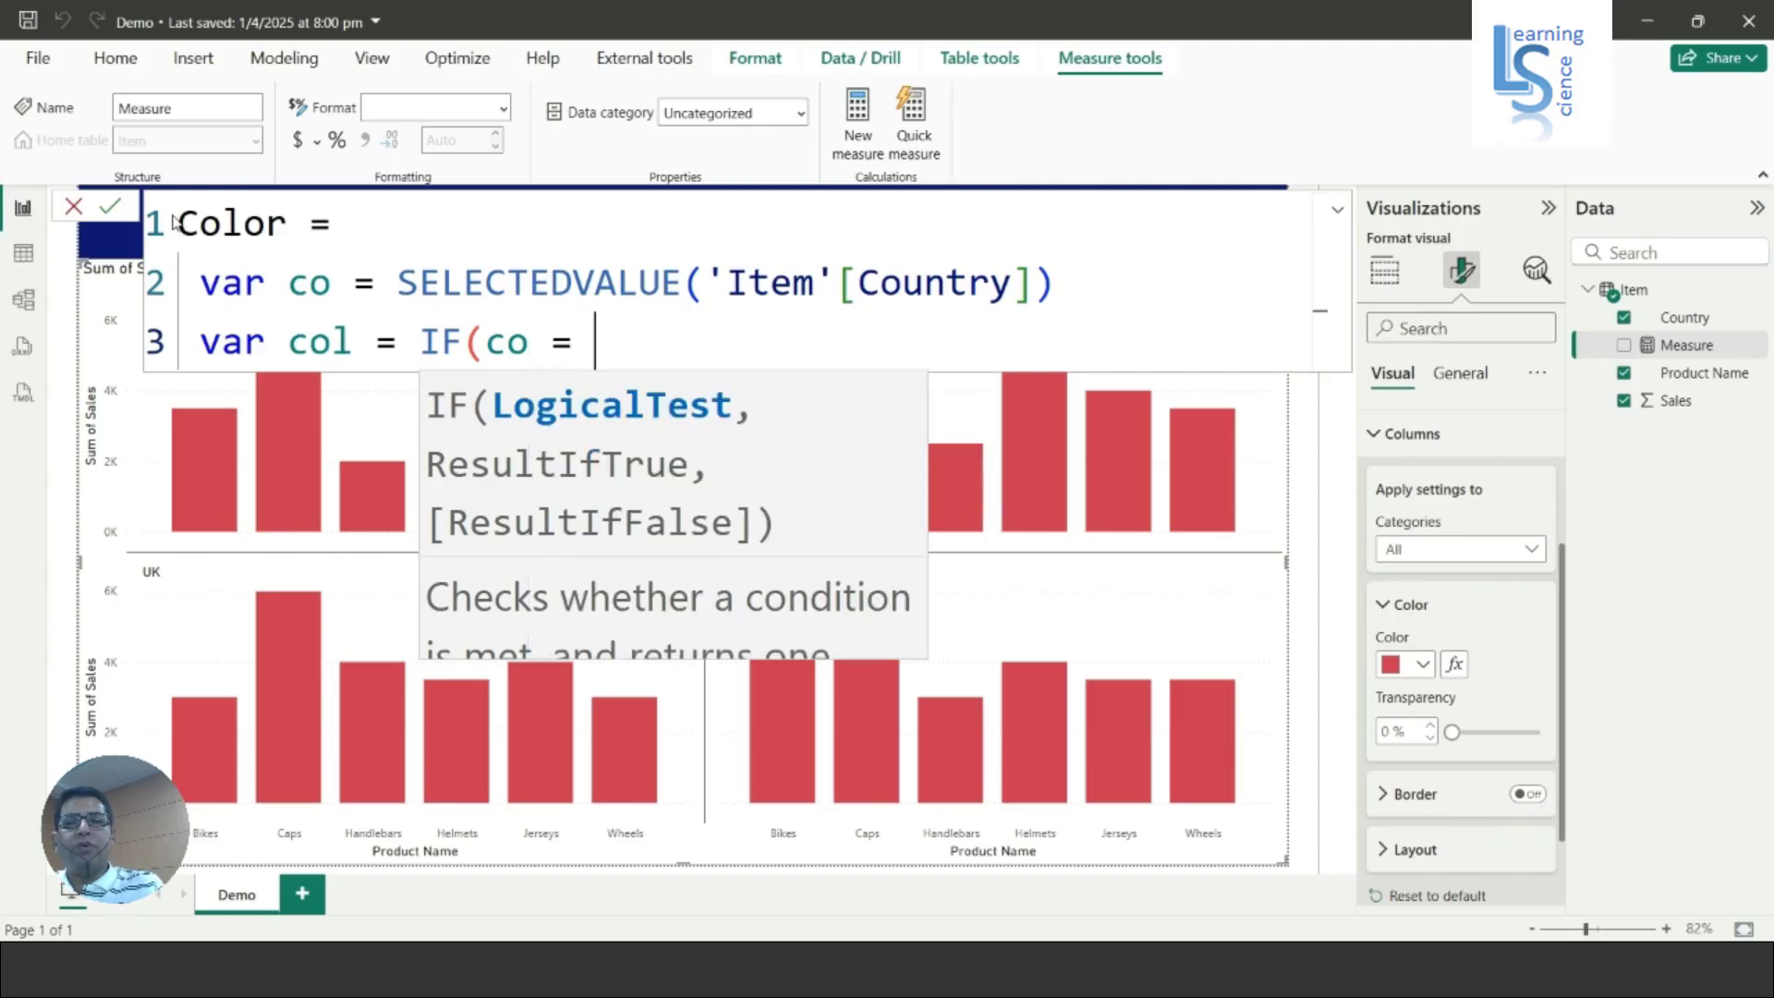
text("Au)
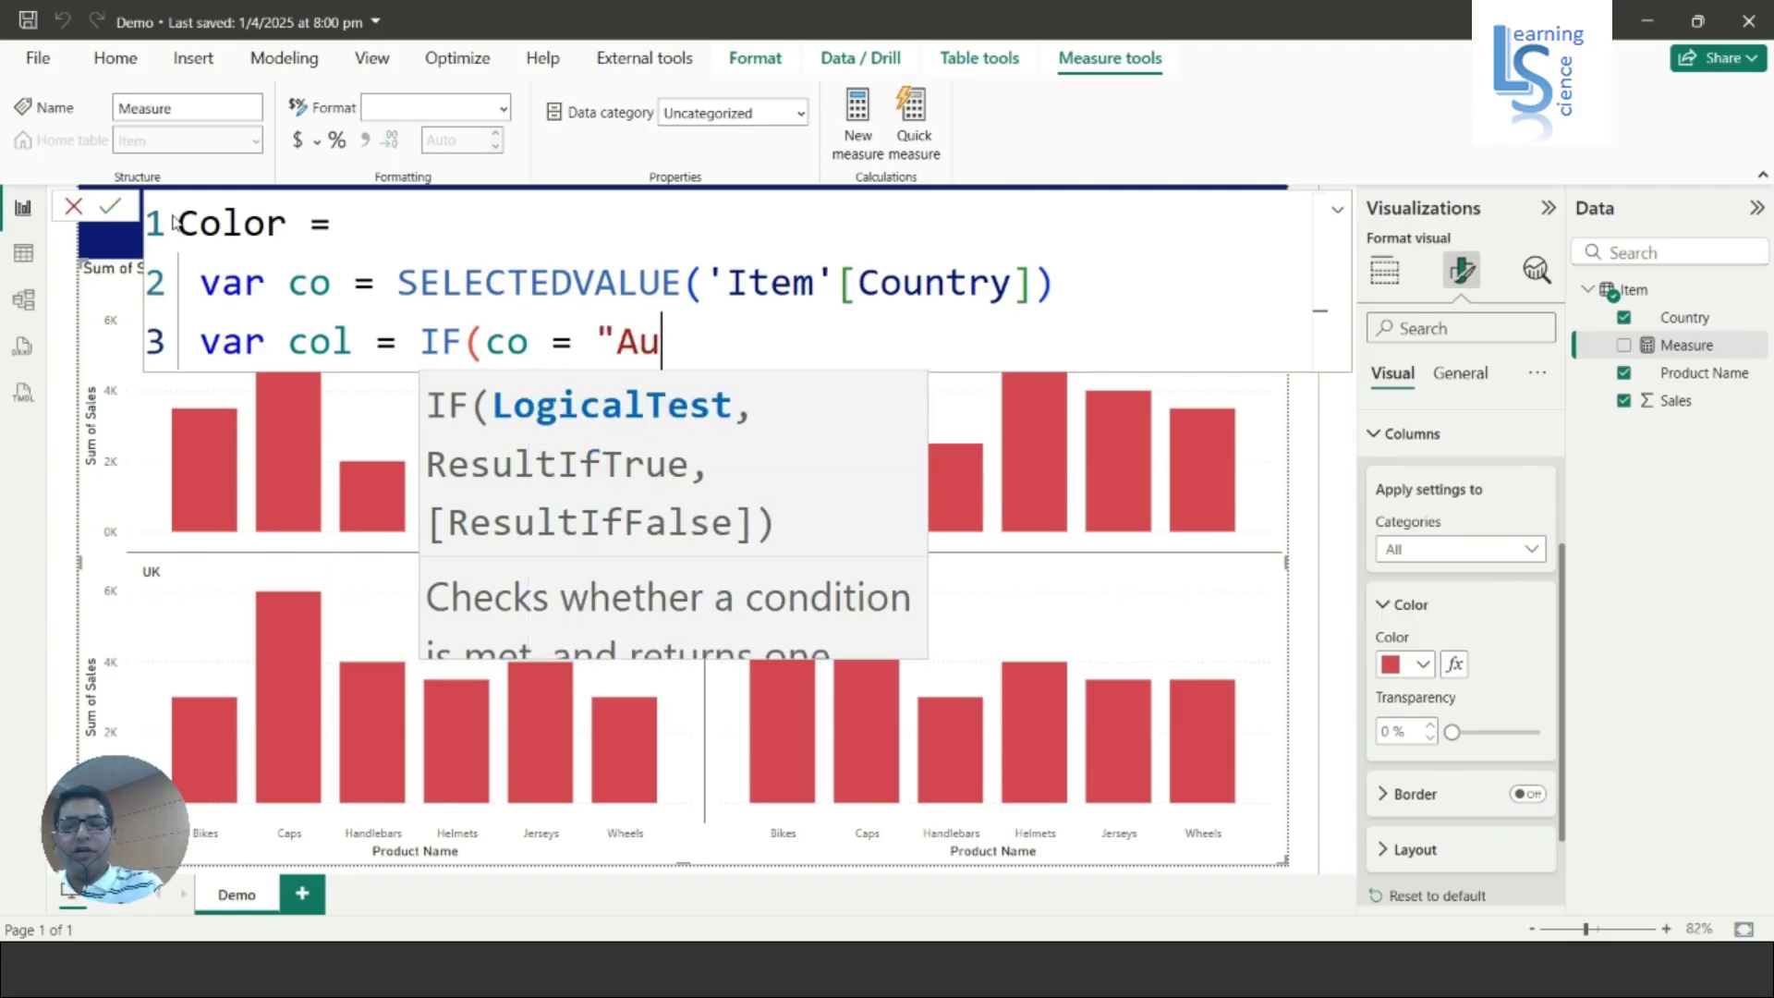
text(s)
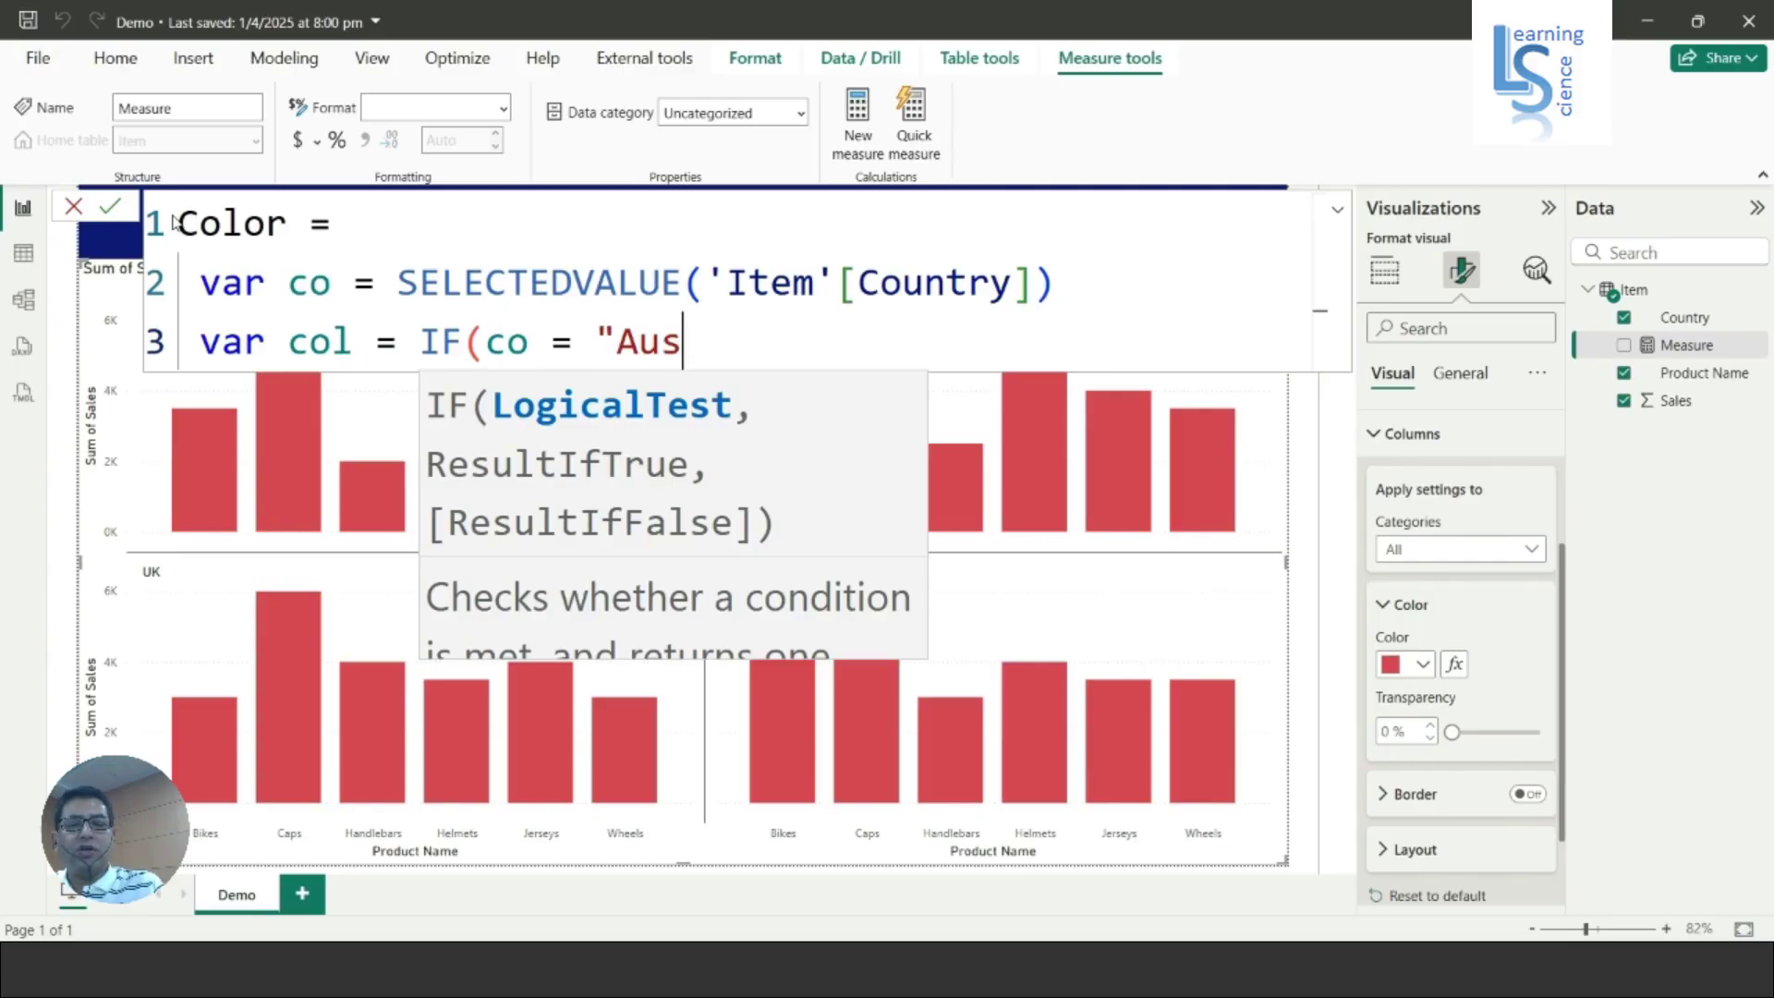
text(tralia)
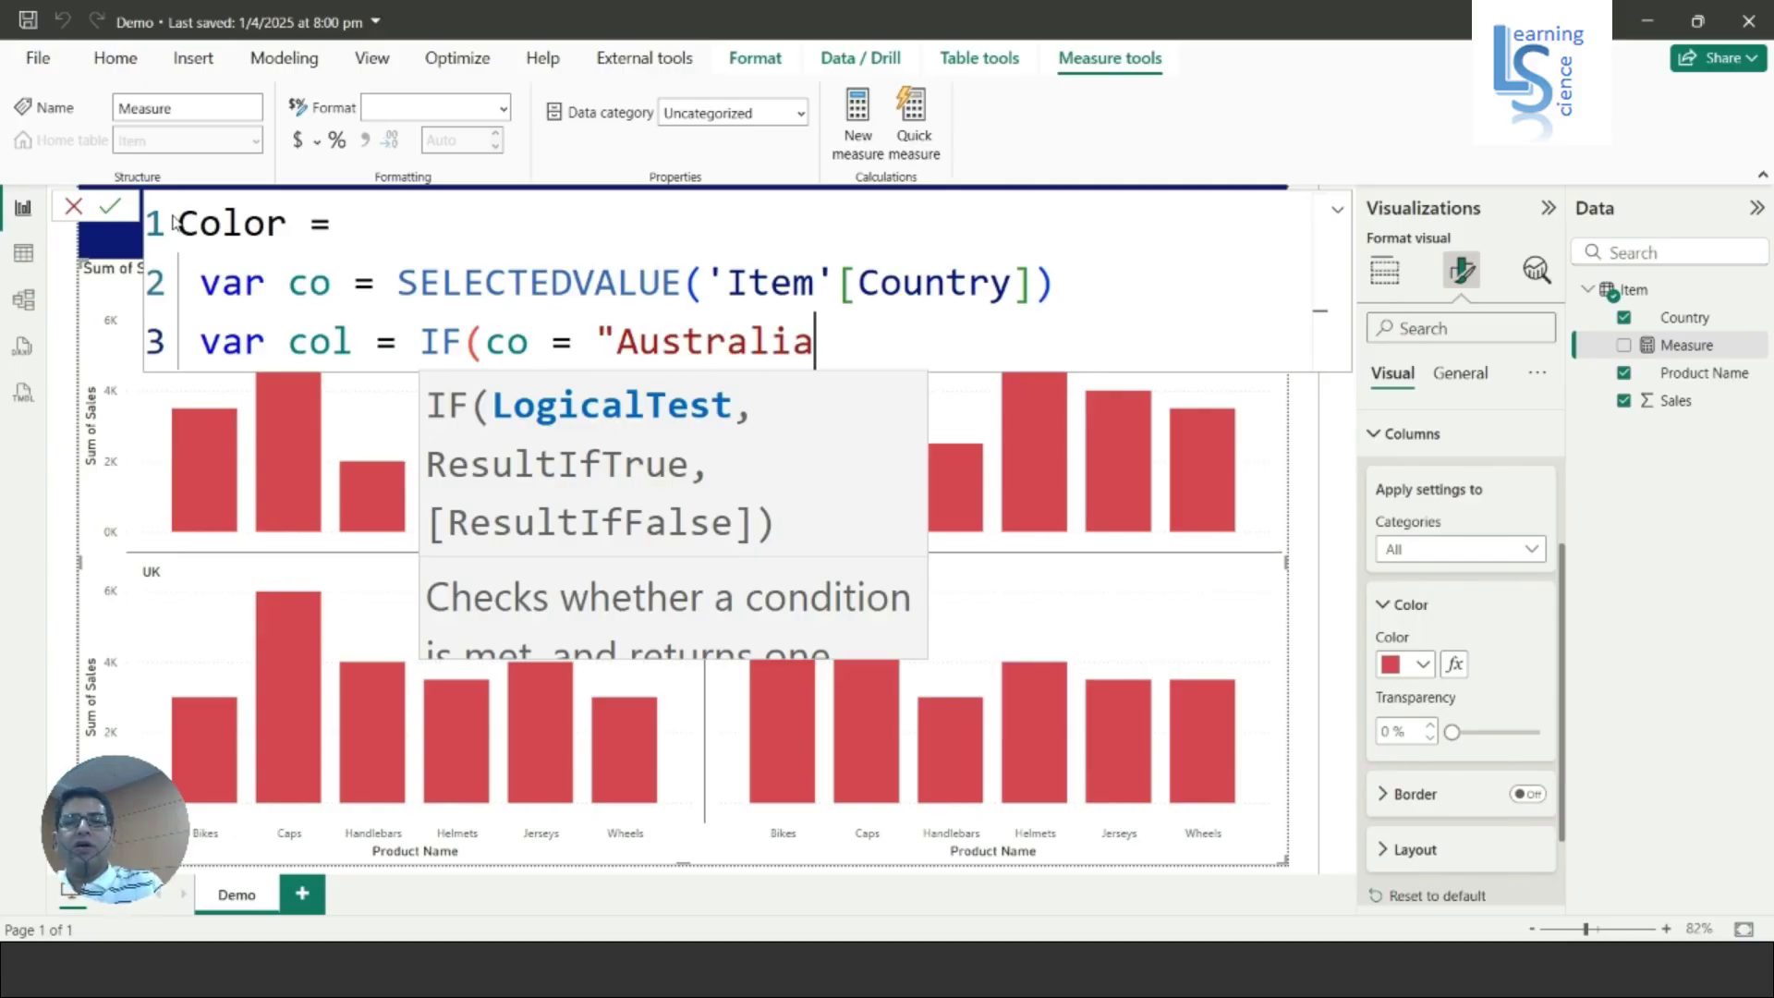
text(",)
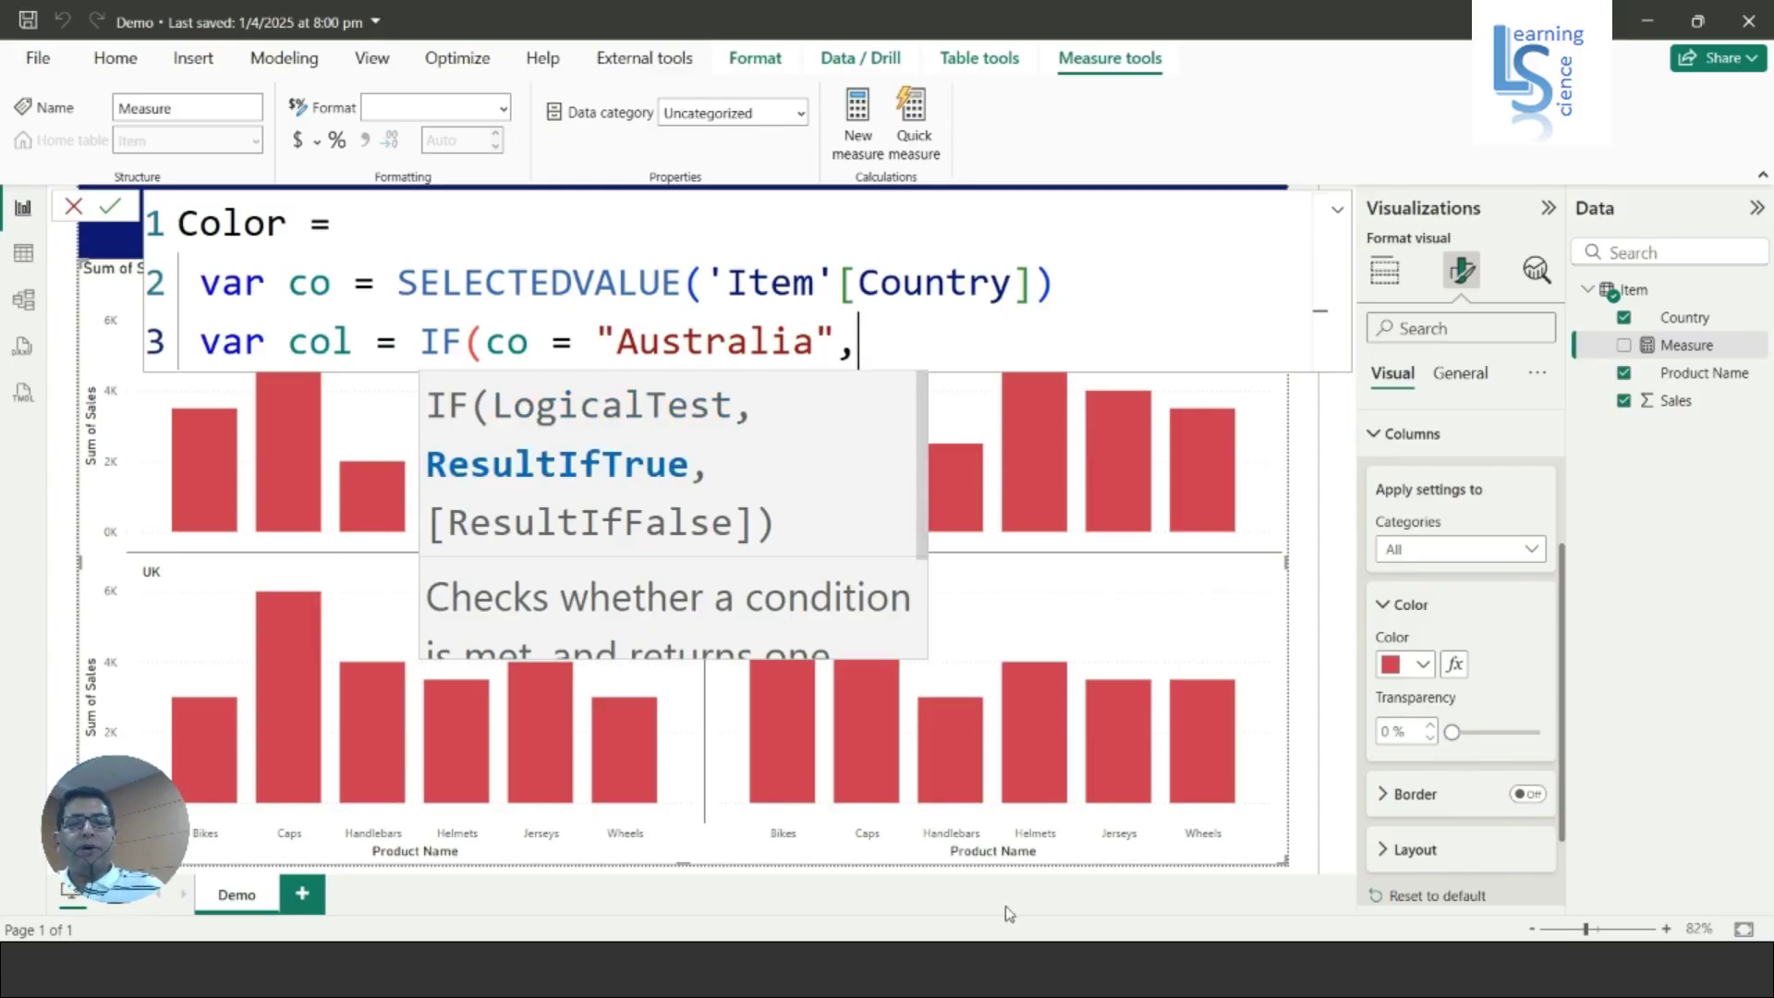
- Copy #009292 from the Notepad color list and enter it in quotes as the Australia result, followed by a comma
click(1144, 970)
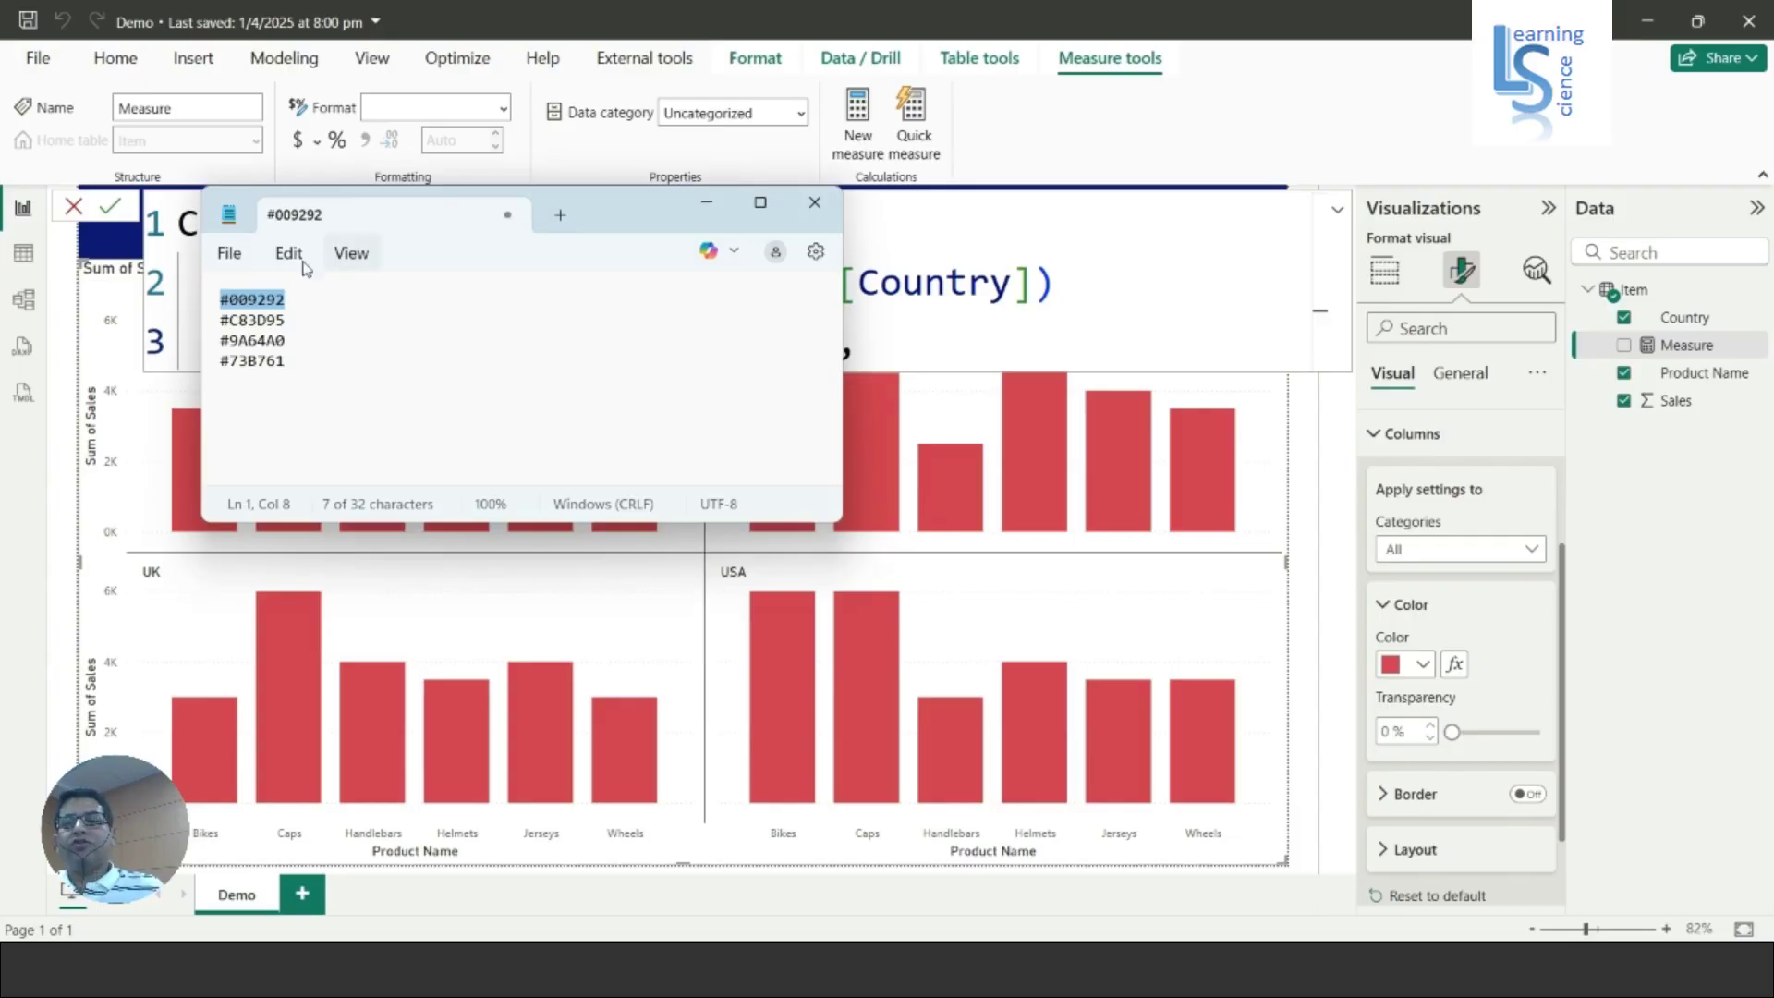
click(307, 301)
drag(308, 303, 200, 300)
key(ctrl+c)
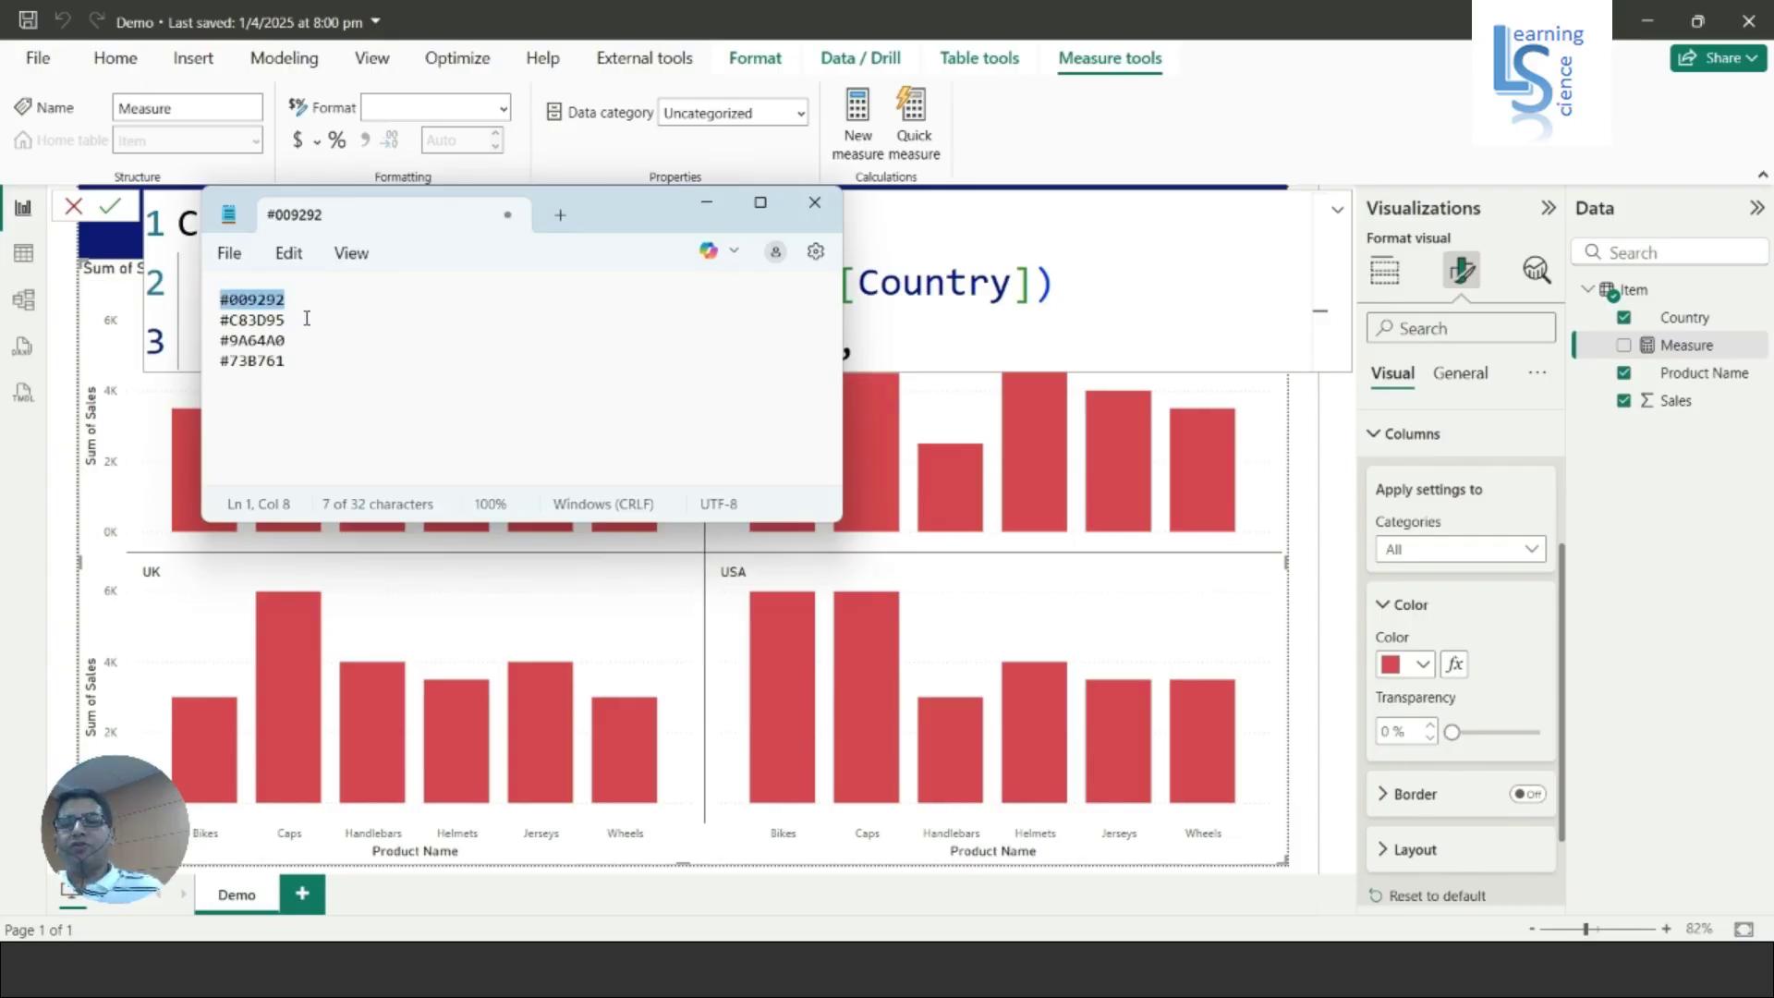
click(700, 203)
text(")
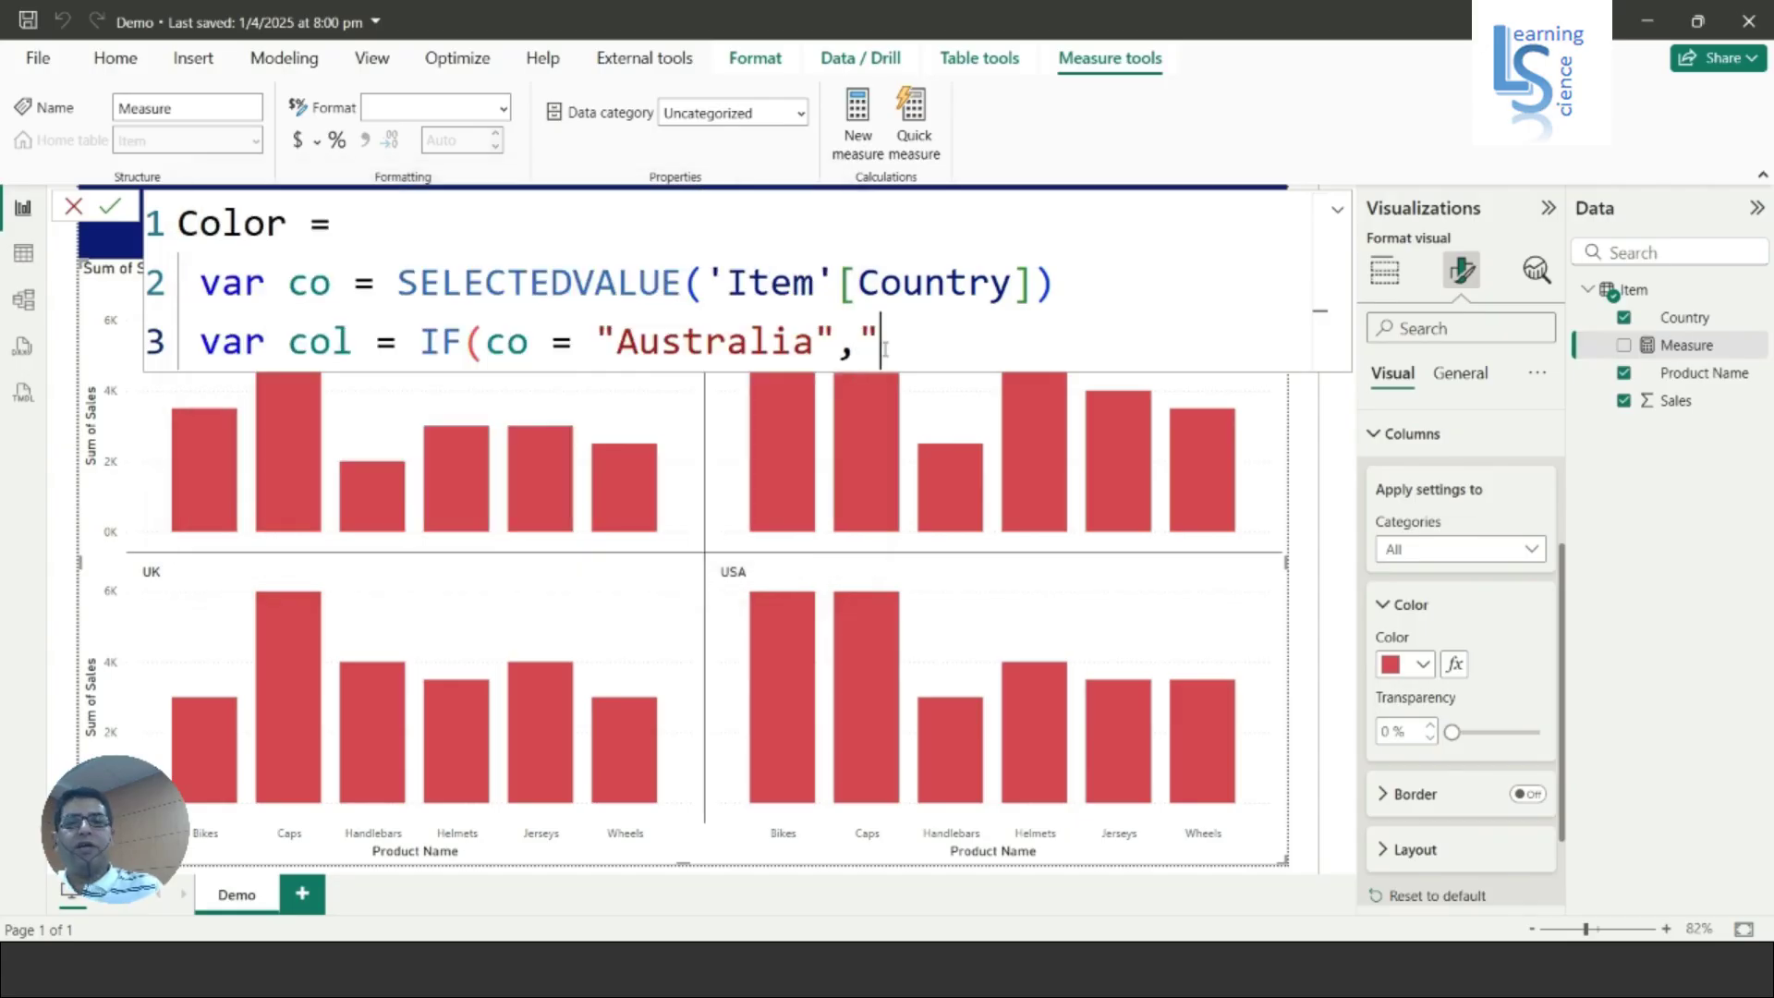
key(ctrl+v)
text(")
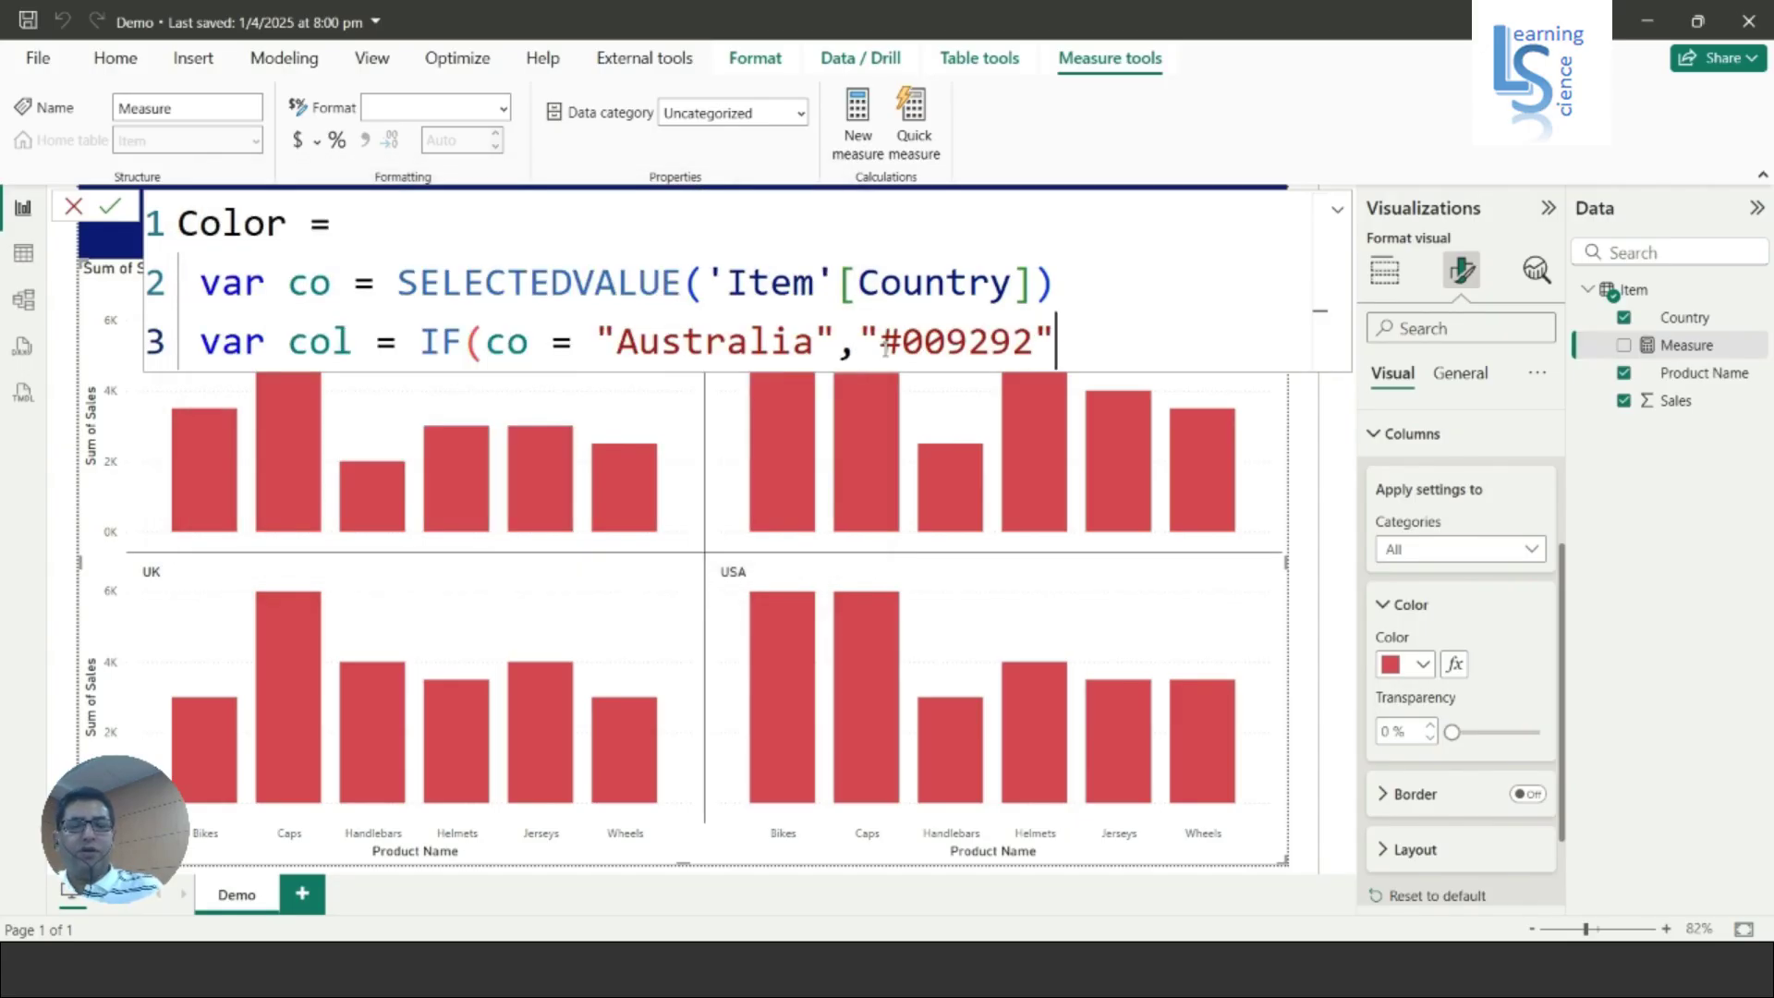
text(,)
- Begin a nested IF on a new line, aligned under the first IF in the Color measure
key(shift+Return)
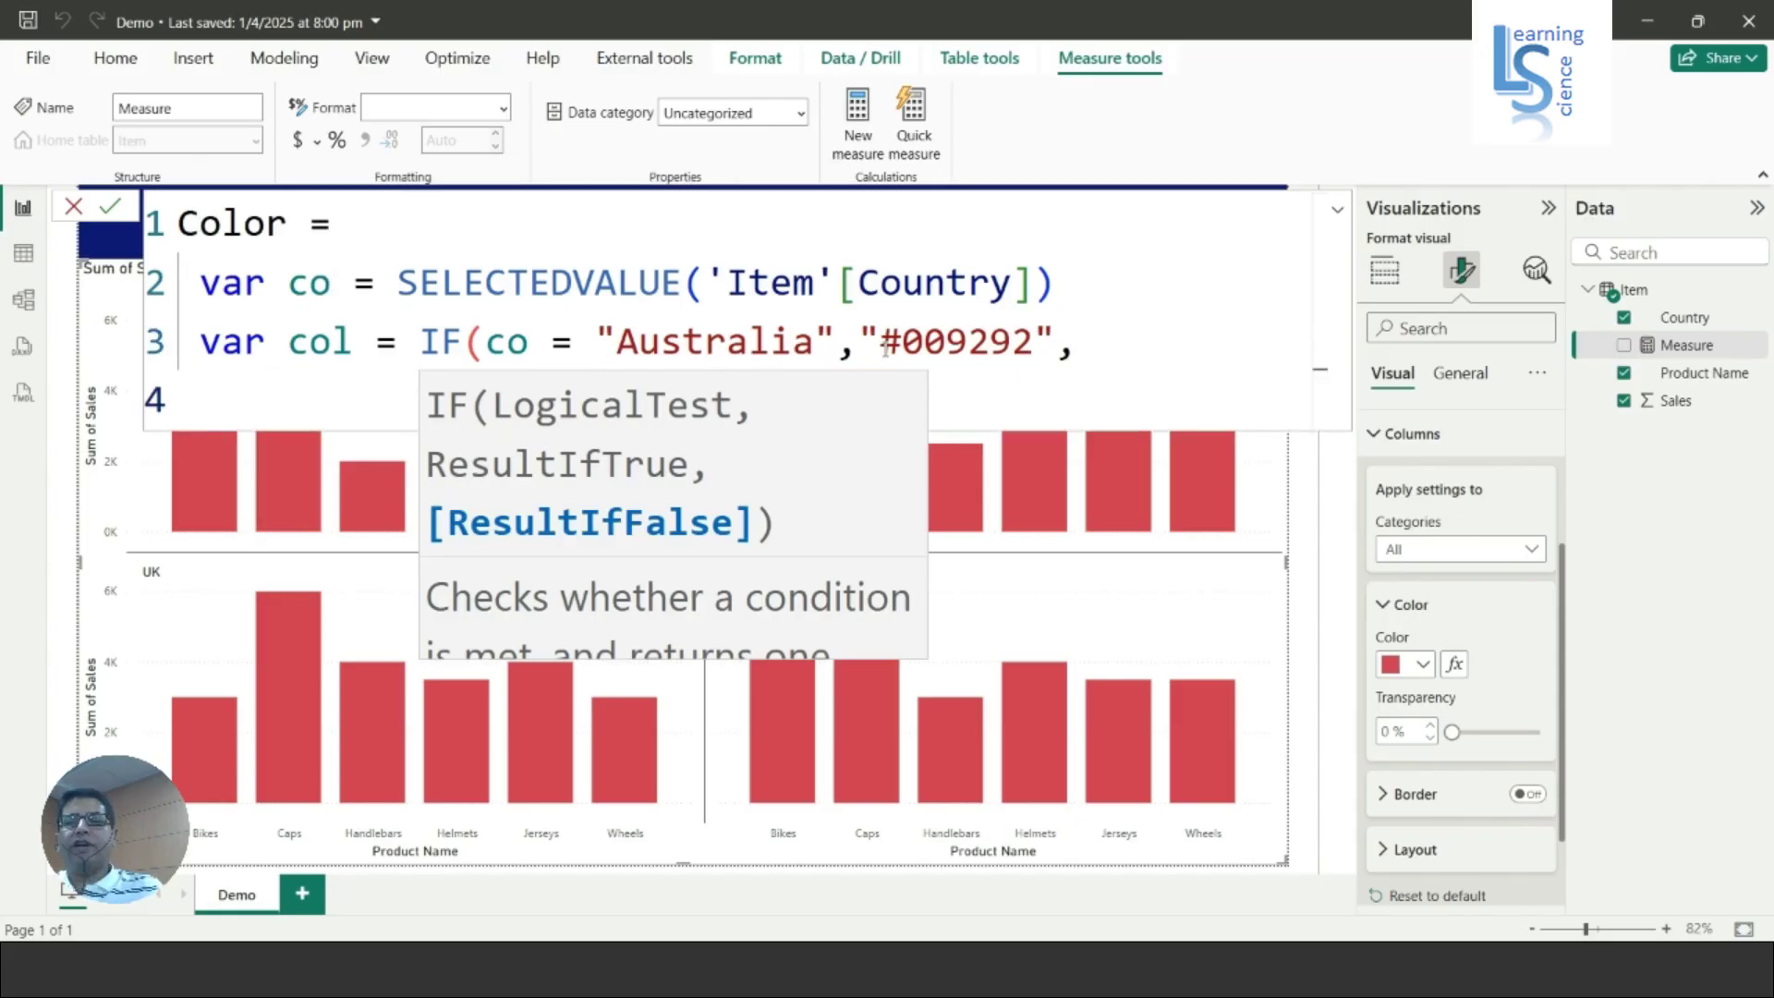
text(`)
key(BackSpace)
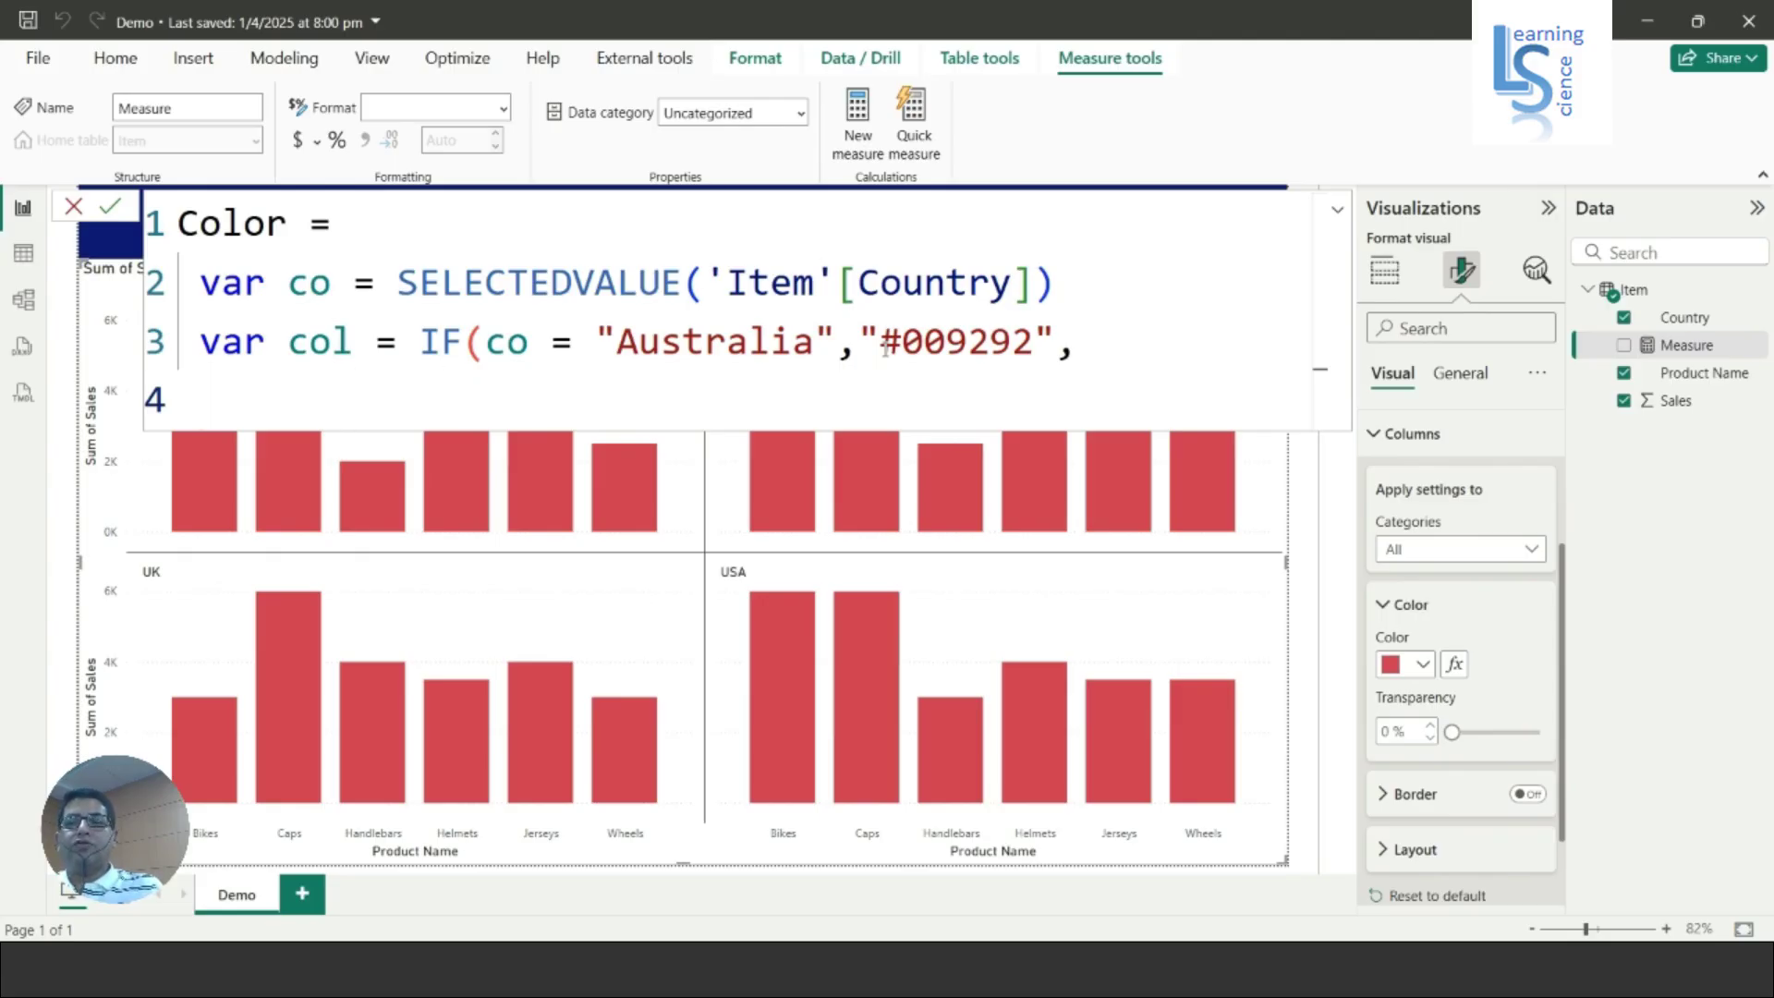
key(BackSpace)
key(BackSpace)
key(BackSpace)
key(BackSpace)
text(if)
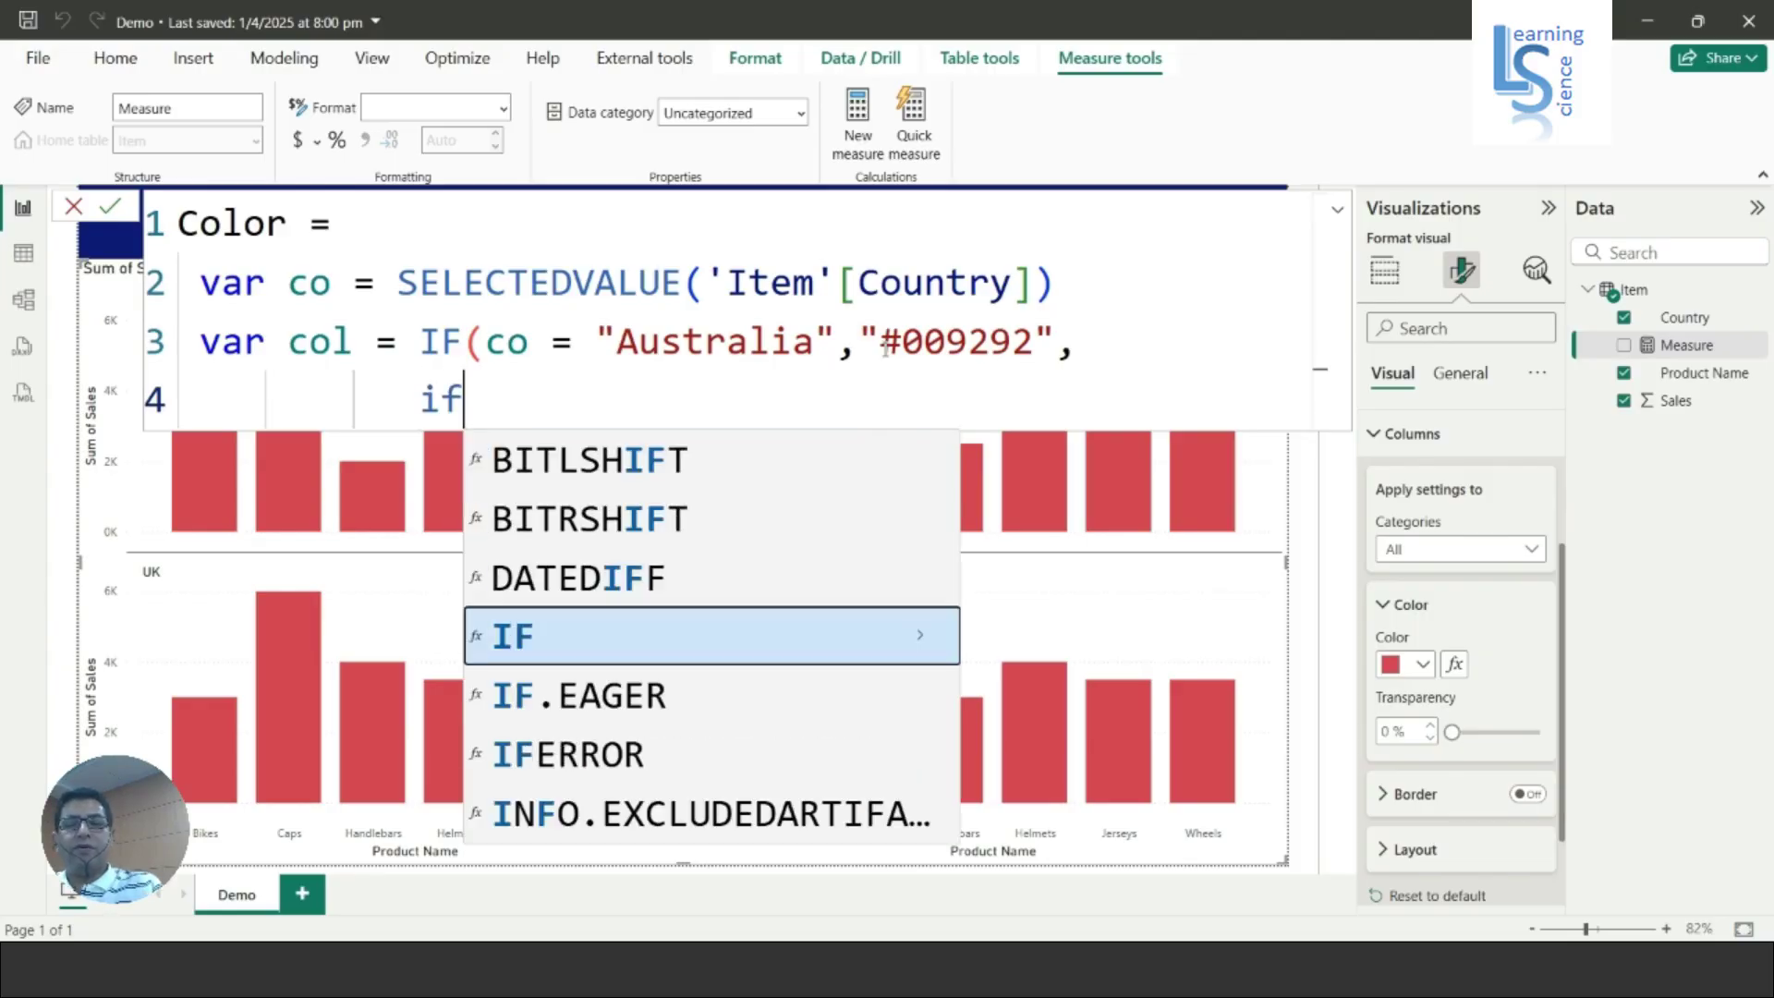
text(()
key(BackSpace)
key(BackSpace)
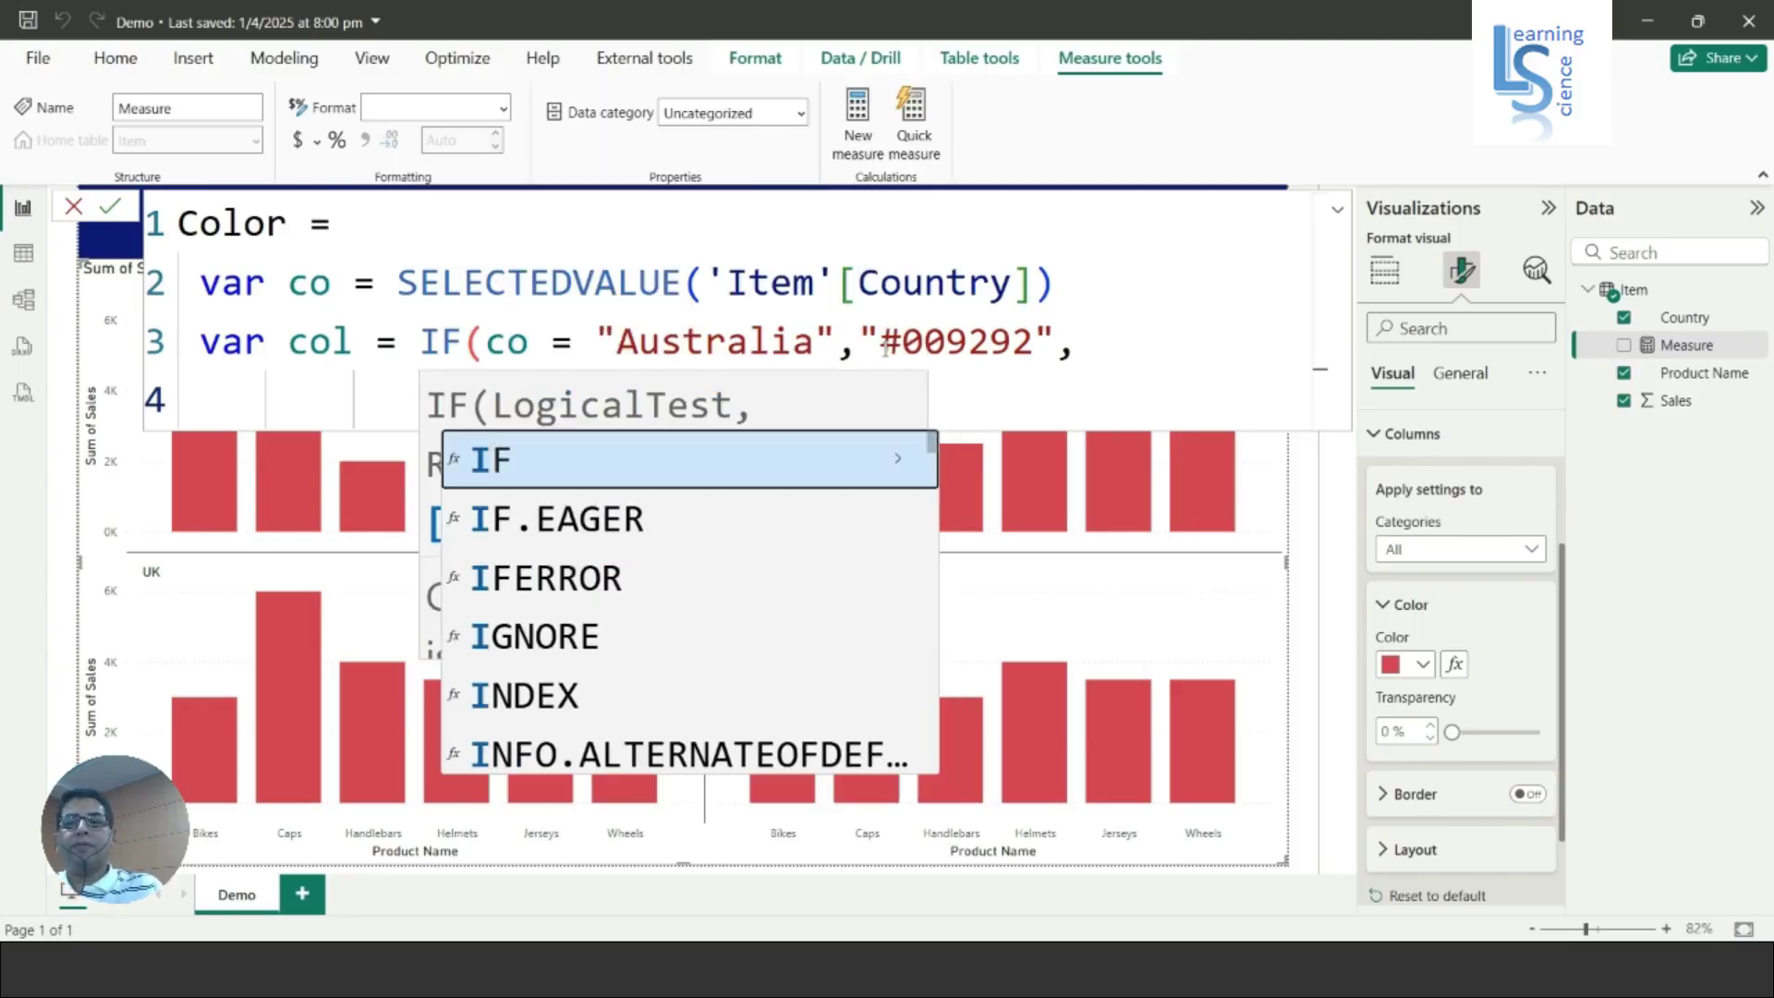
text(`)
key(BackSpace)
key(BackSpace)
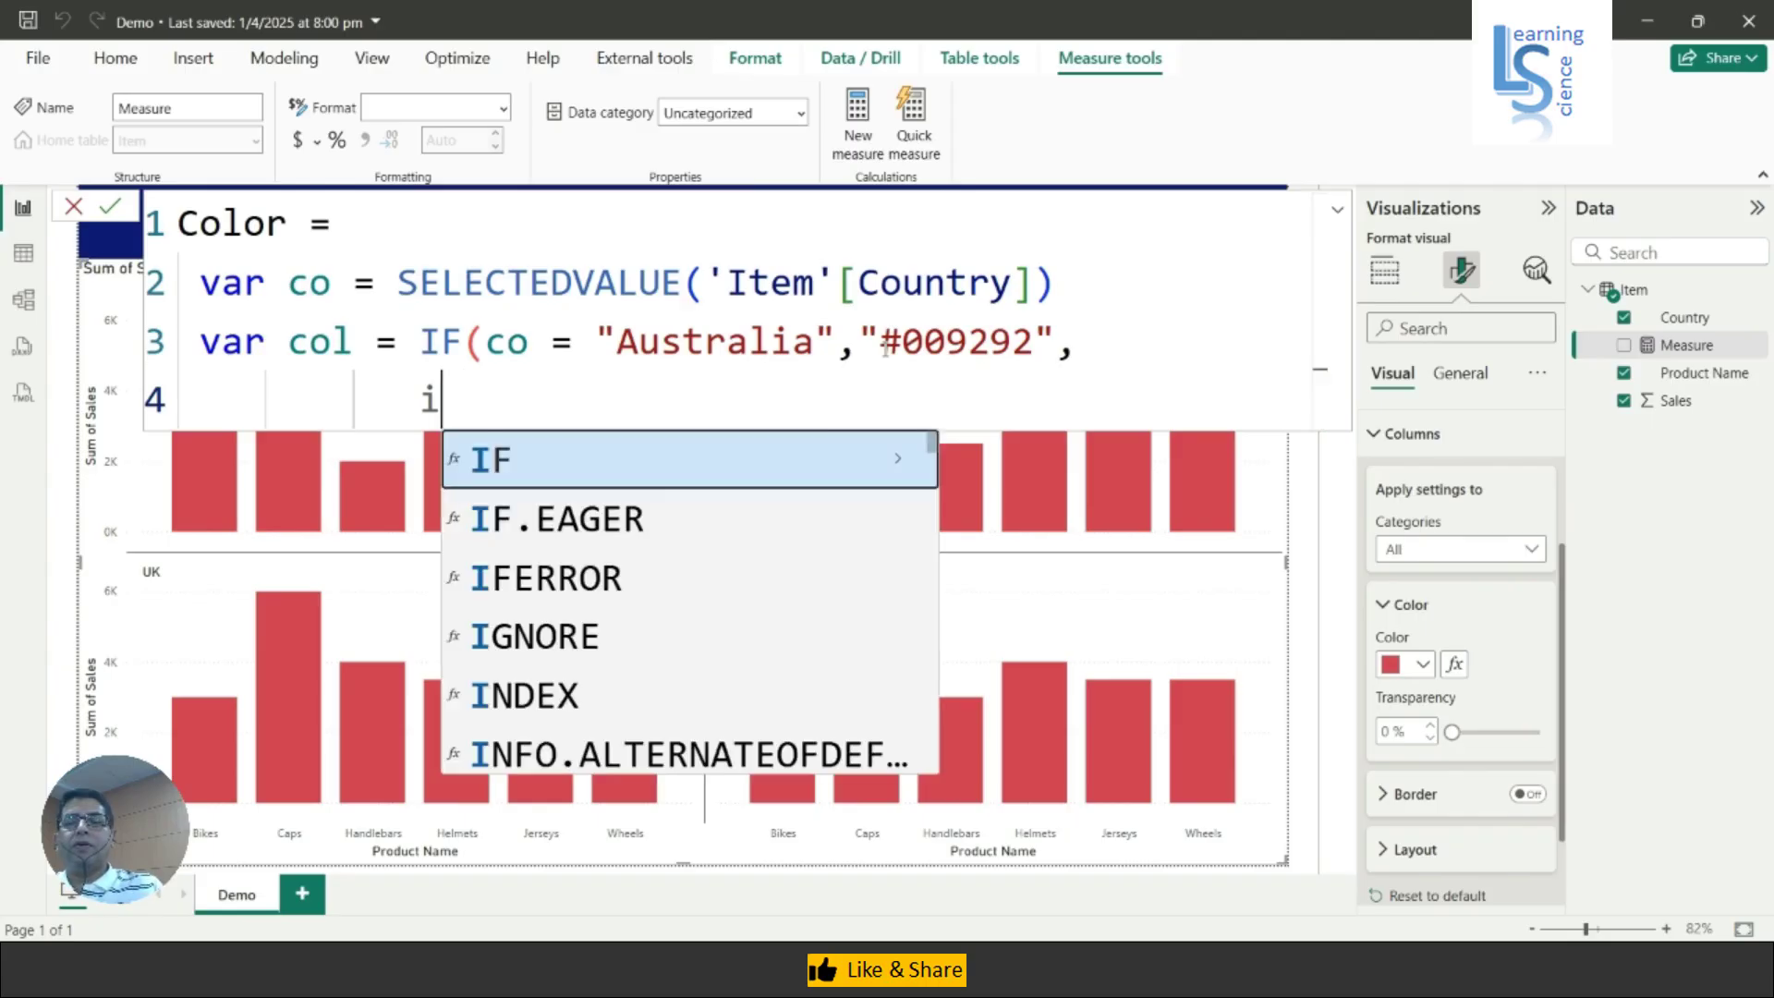
text(IF)
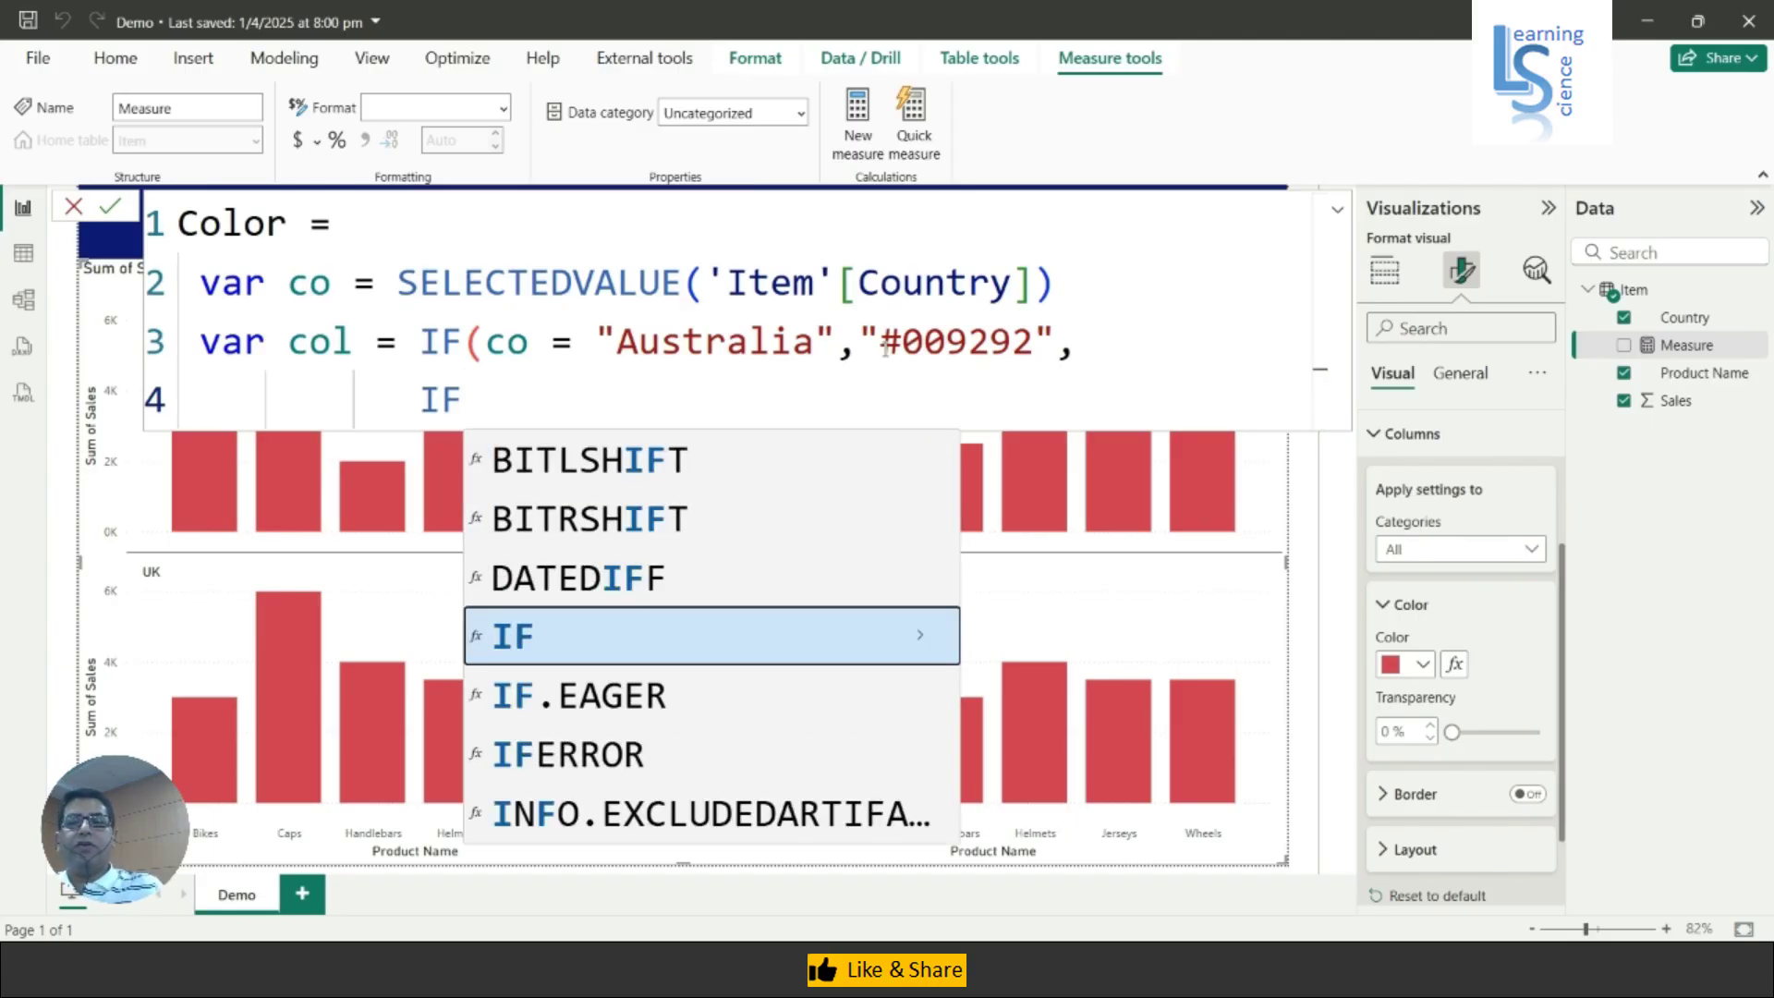
- Give the nested IF the condition co = "Canada" and an empty quoted string as its true result
text((co = )
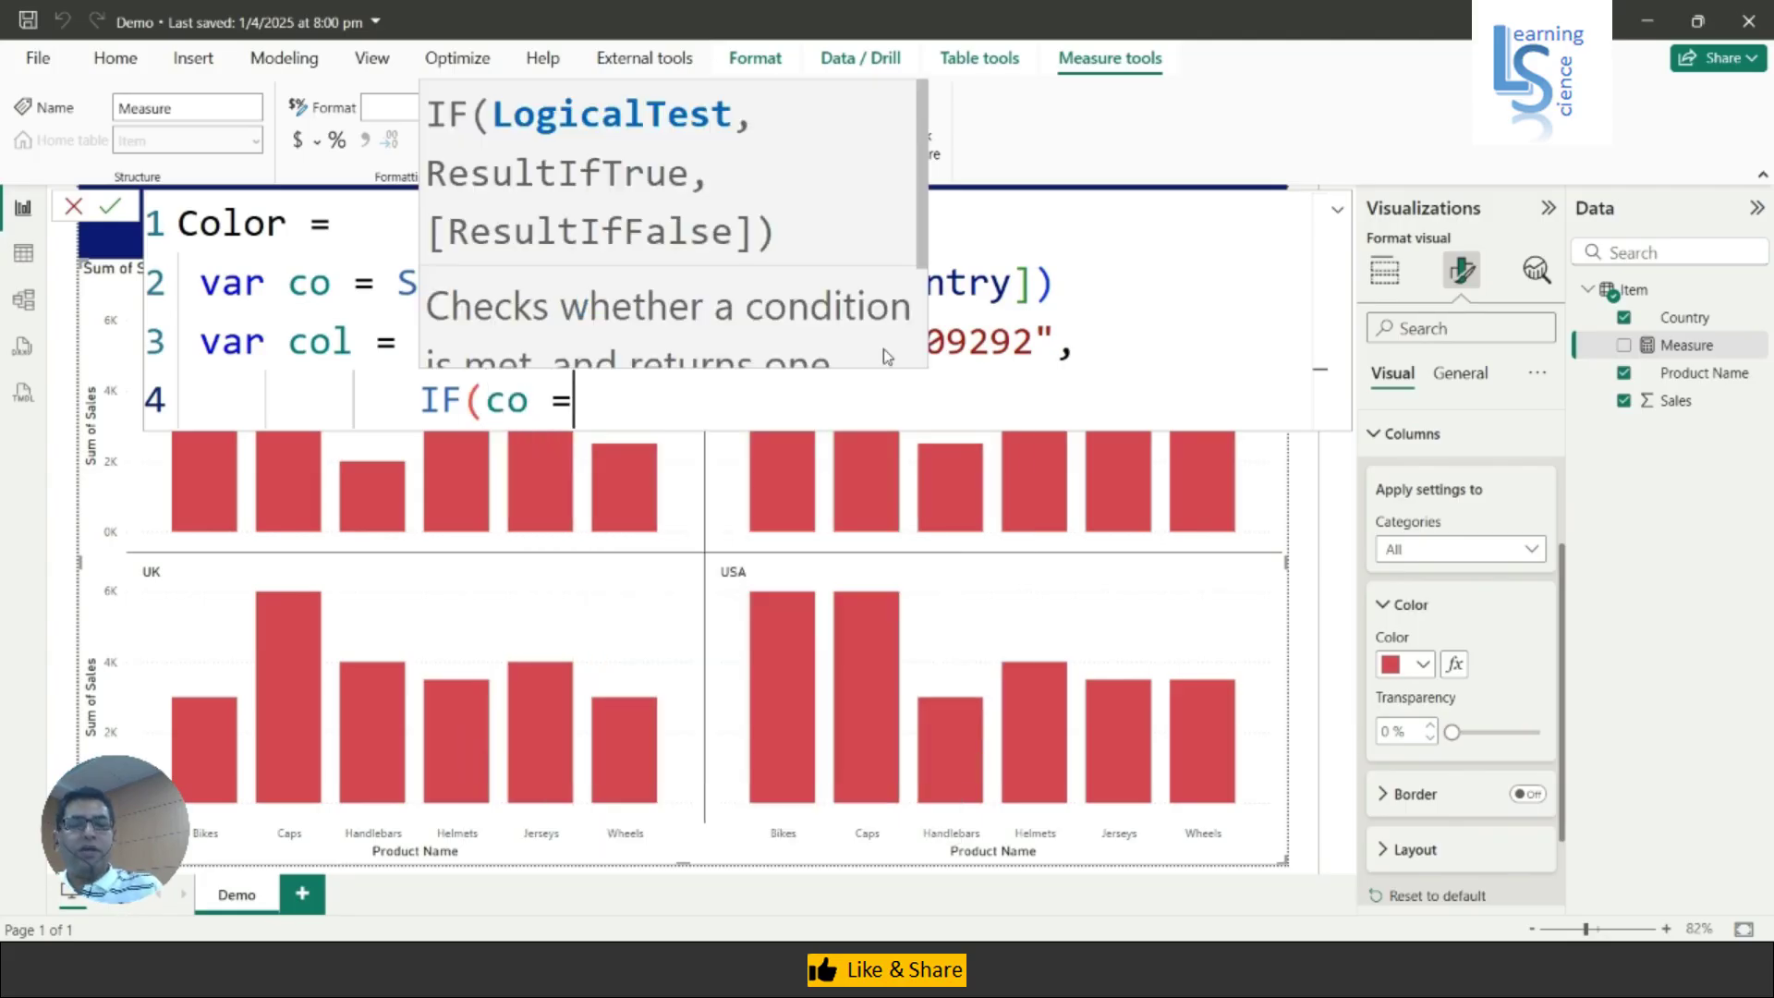
text("Ca)
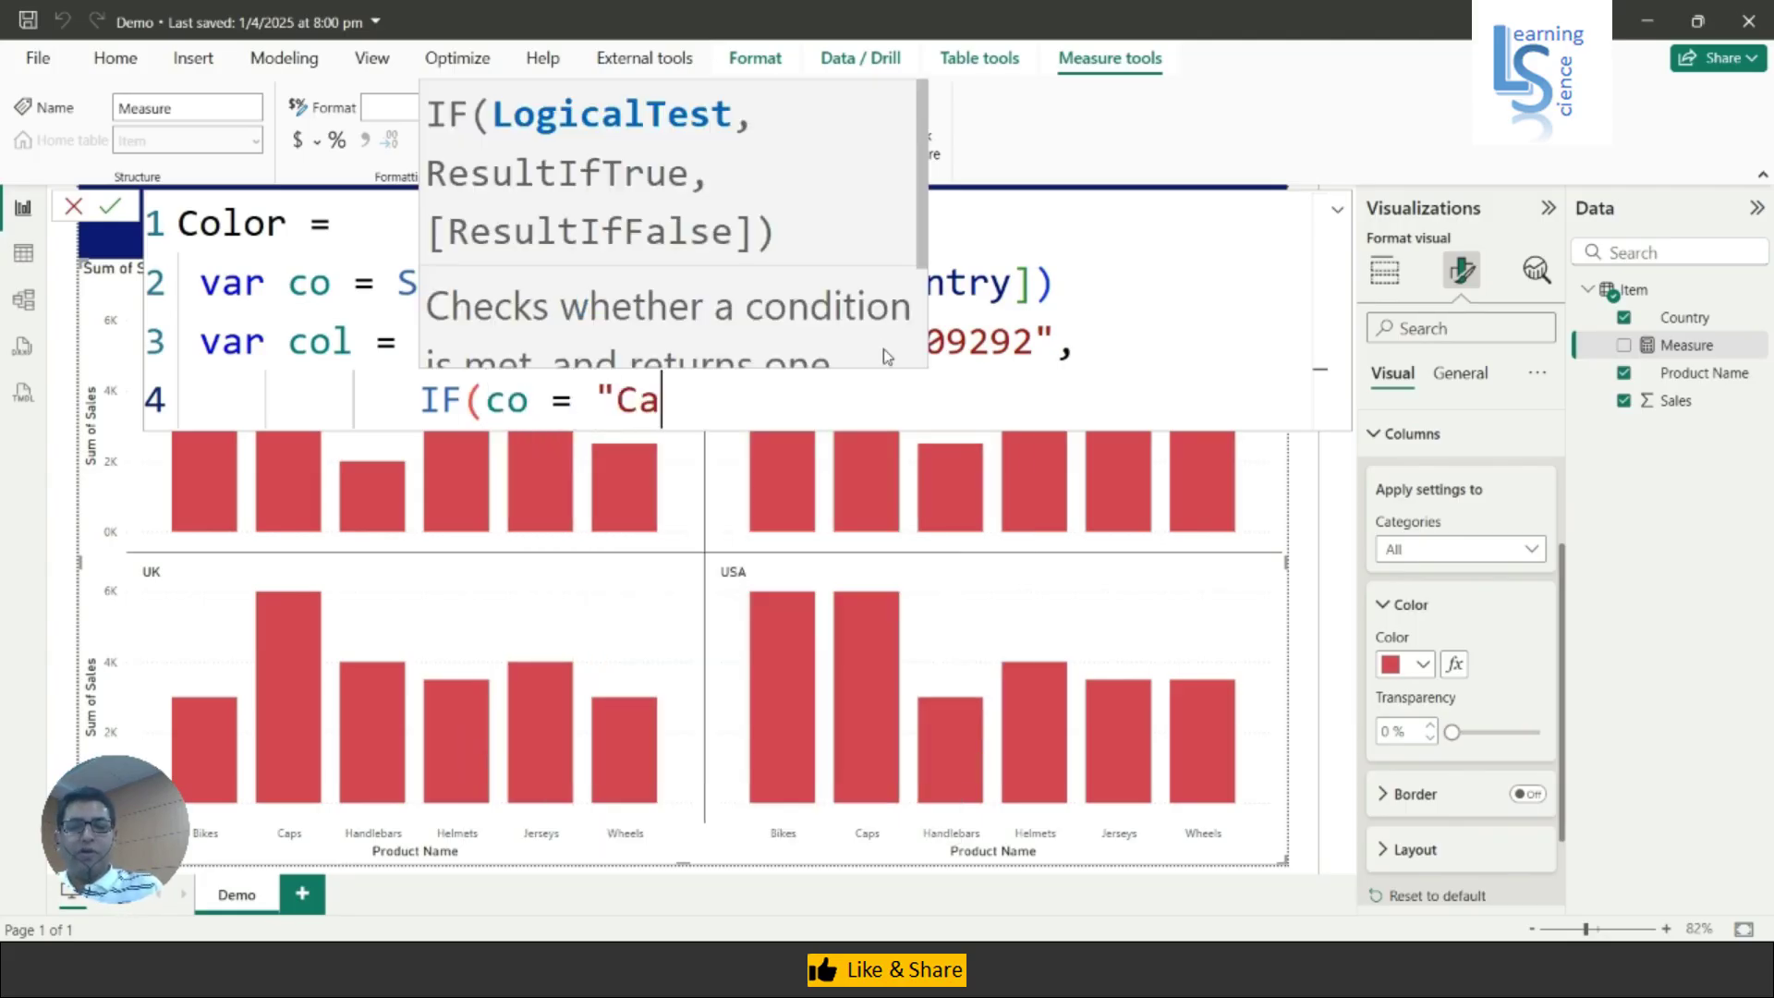
text(na)
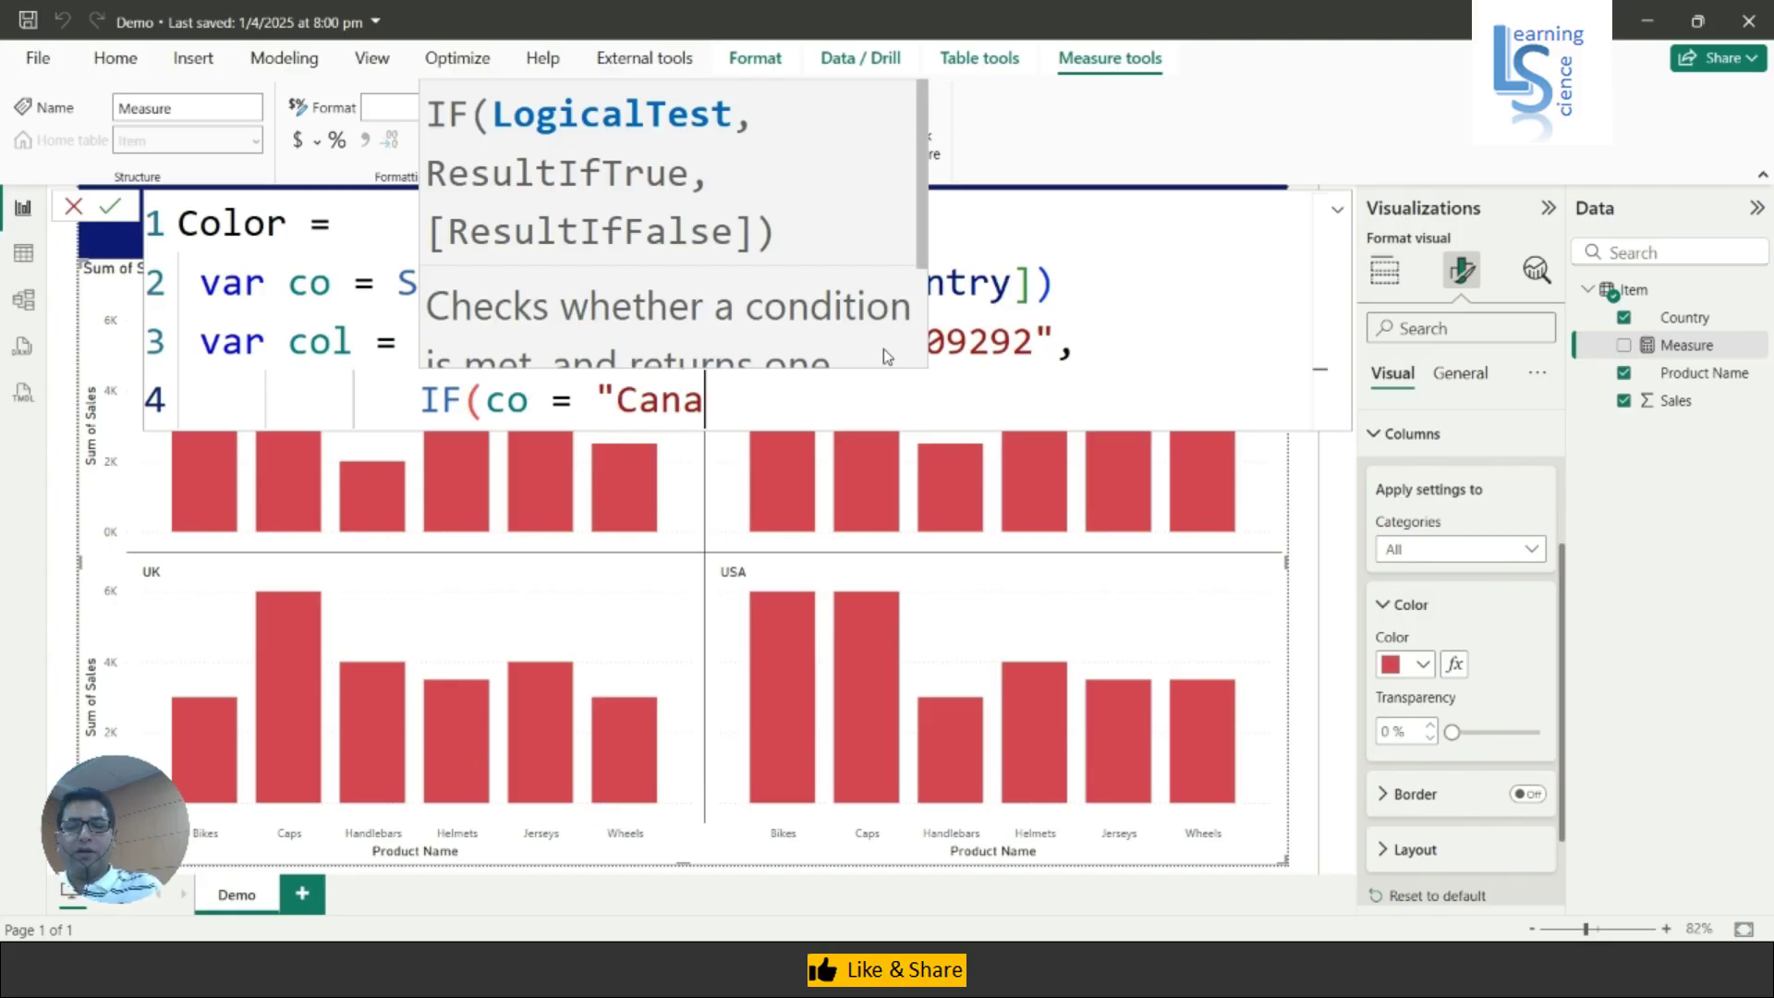
text(da",)
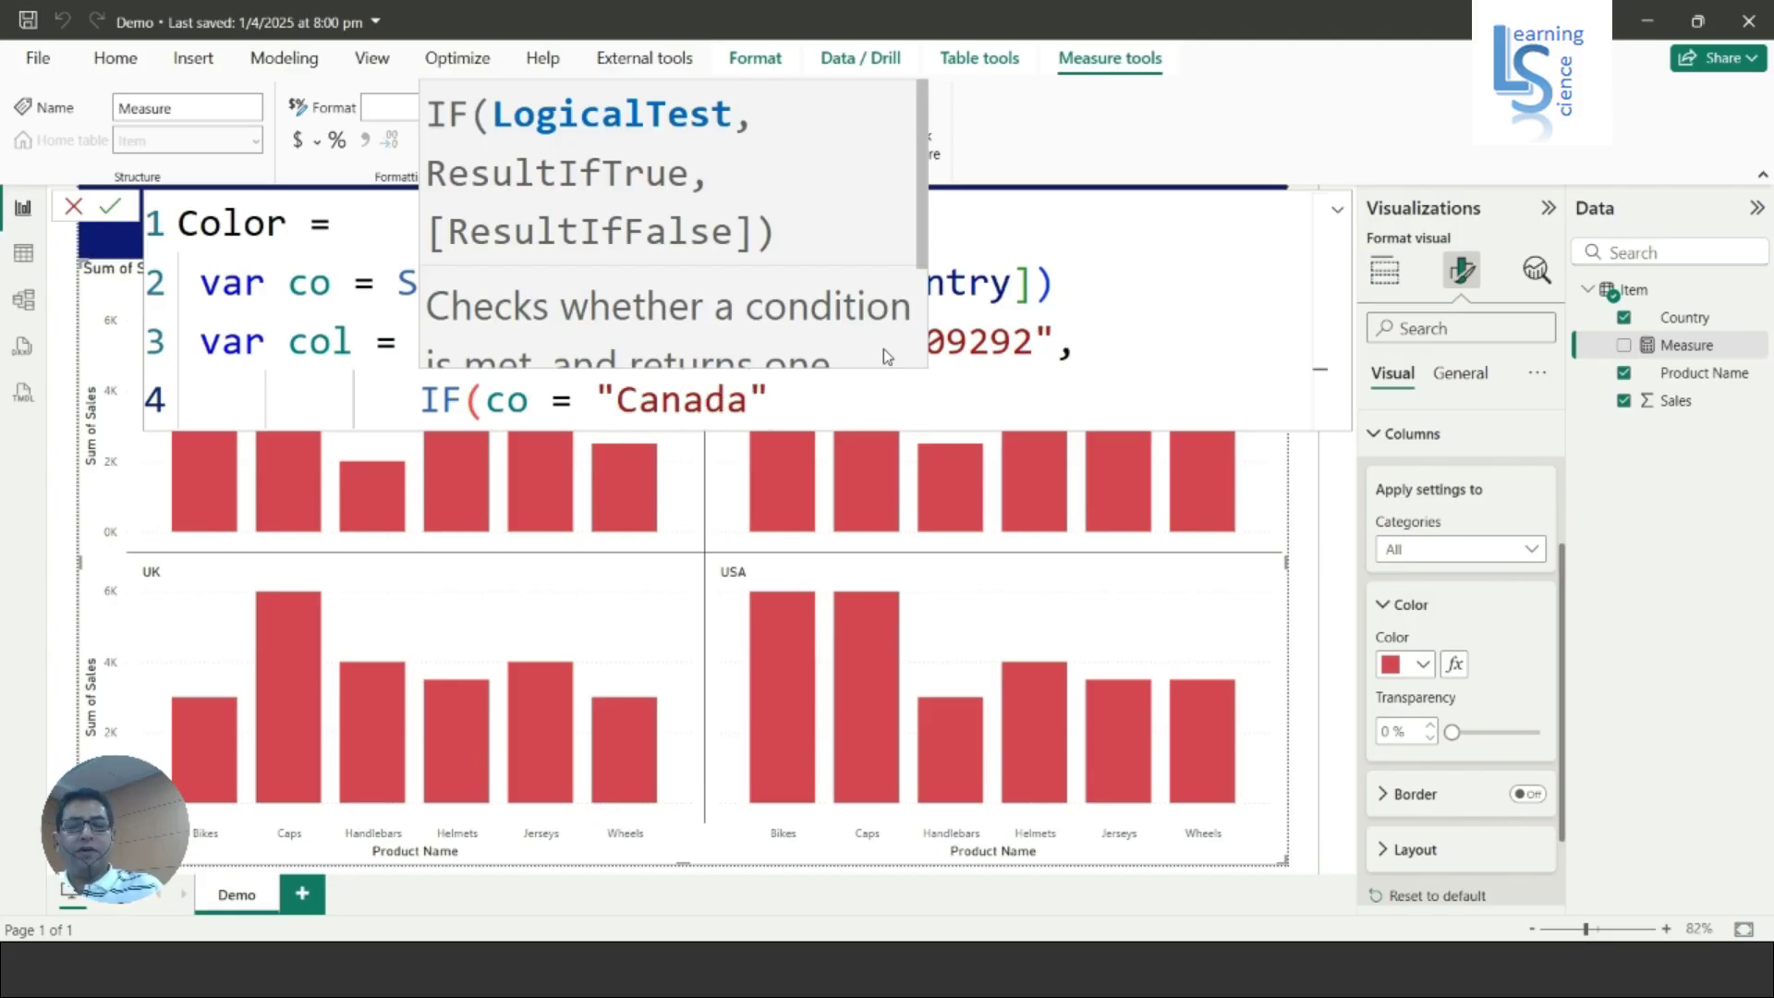
text( "")
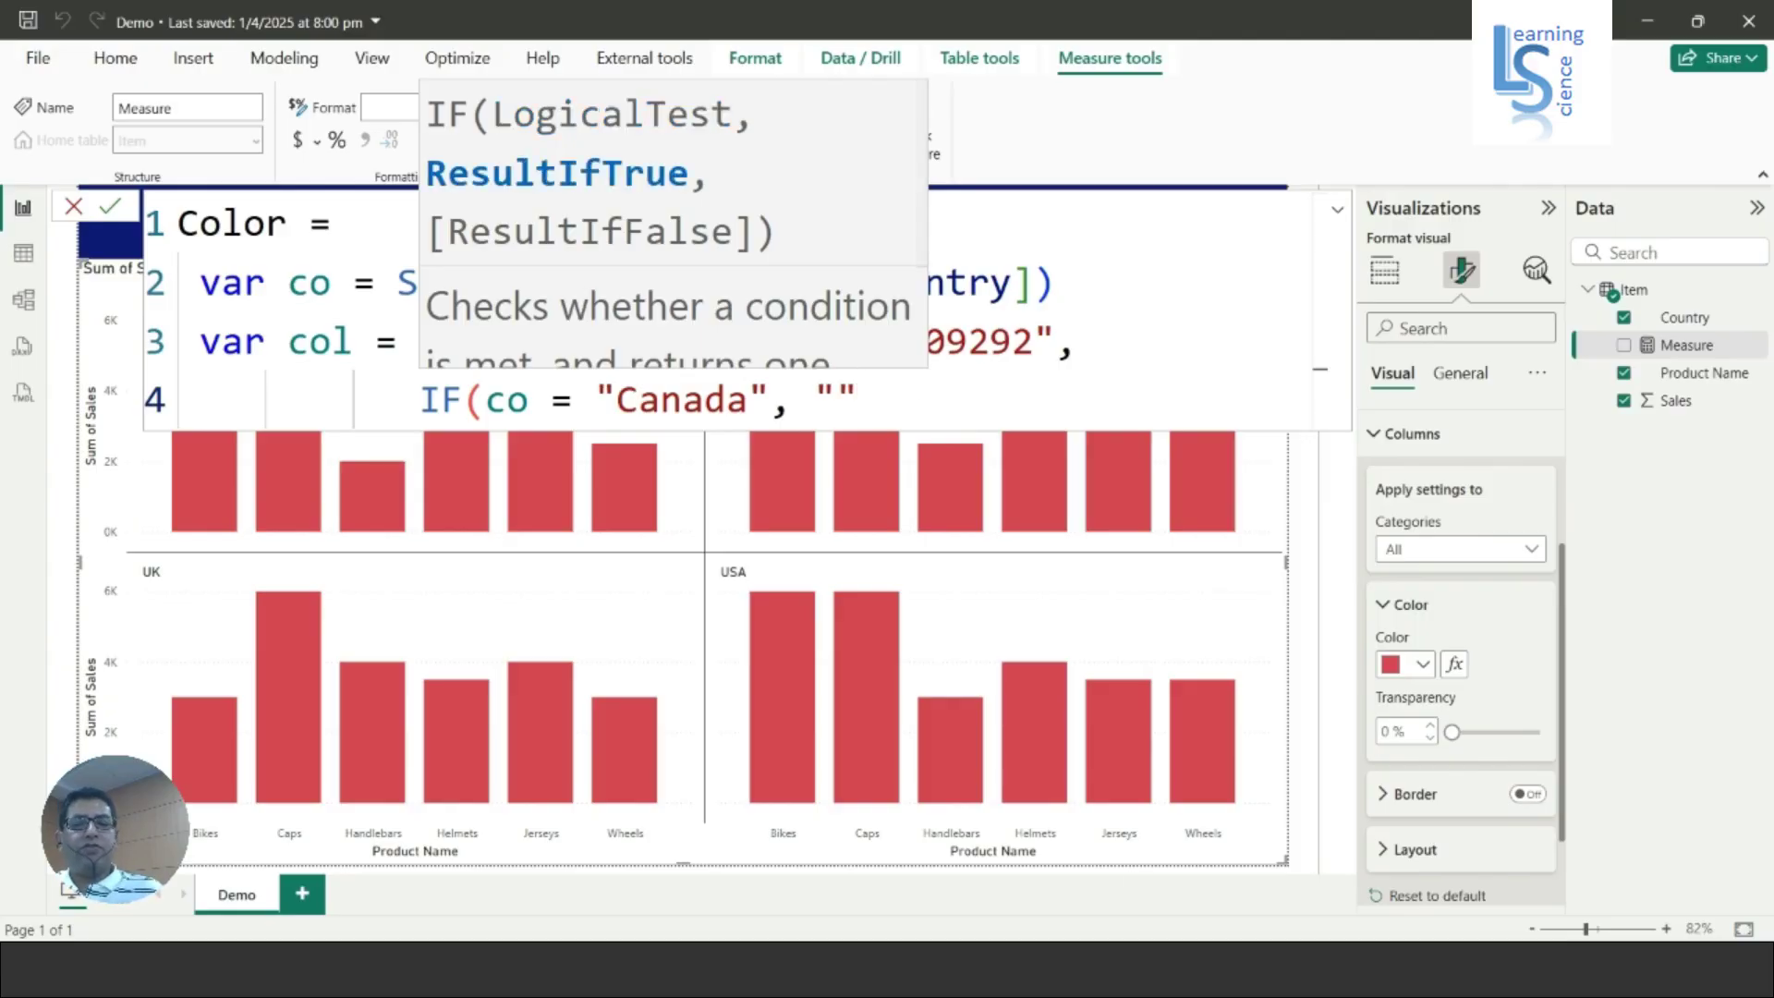
- Copy #C83D95 from the Notepad color list into the empty quotes for Canada and add a comma after it
key(alt+Tab)
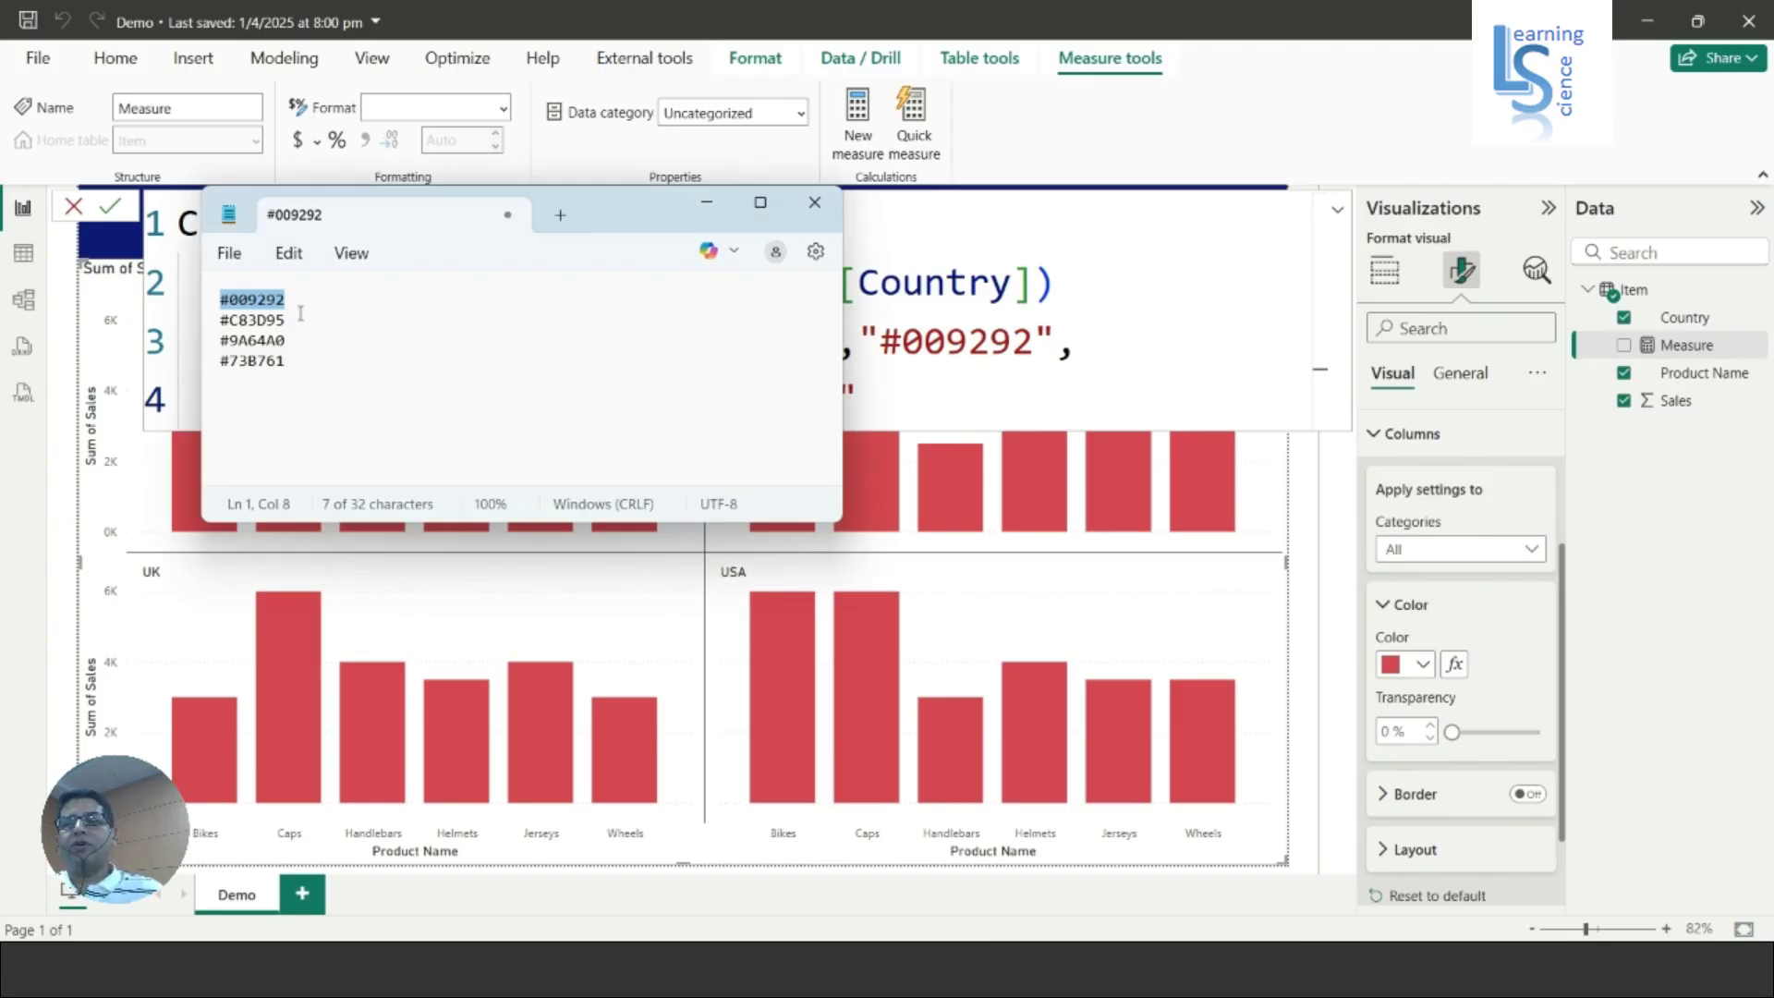
drag(294, 319, 195, 311)
key(ctrl+c)
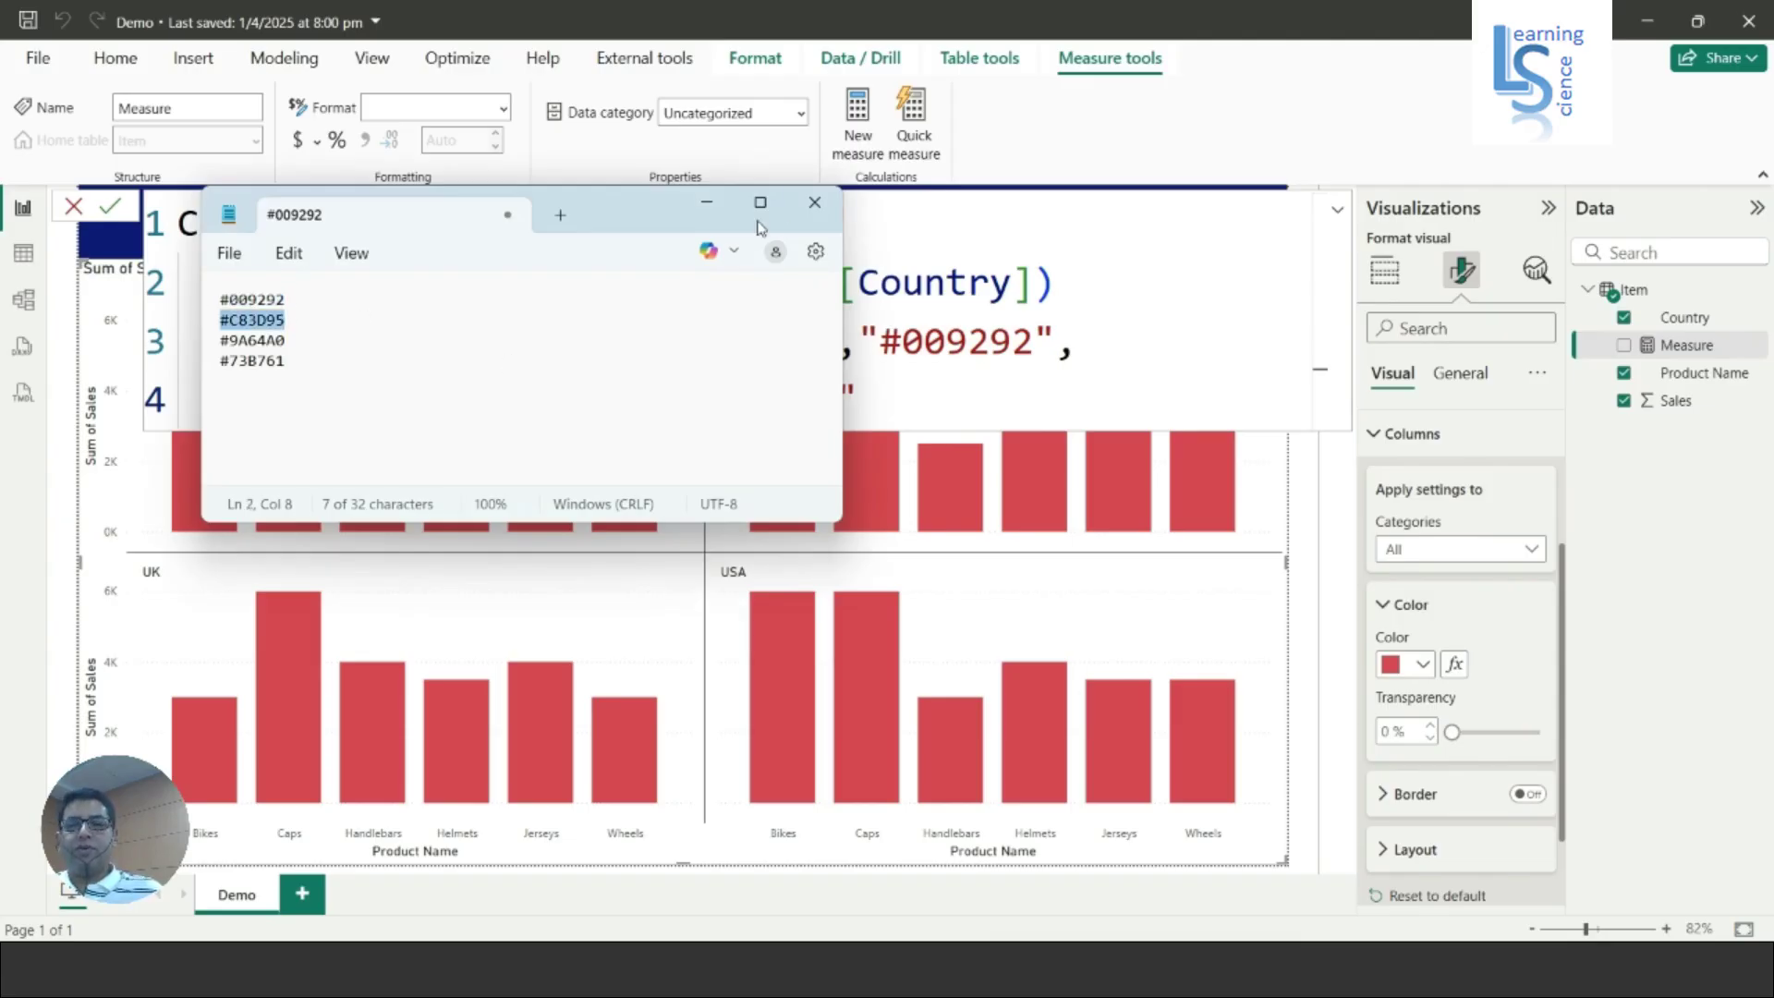
click(707, 202)
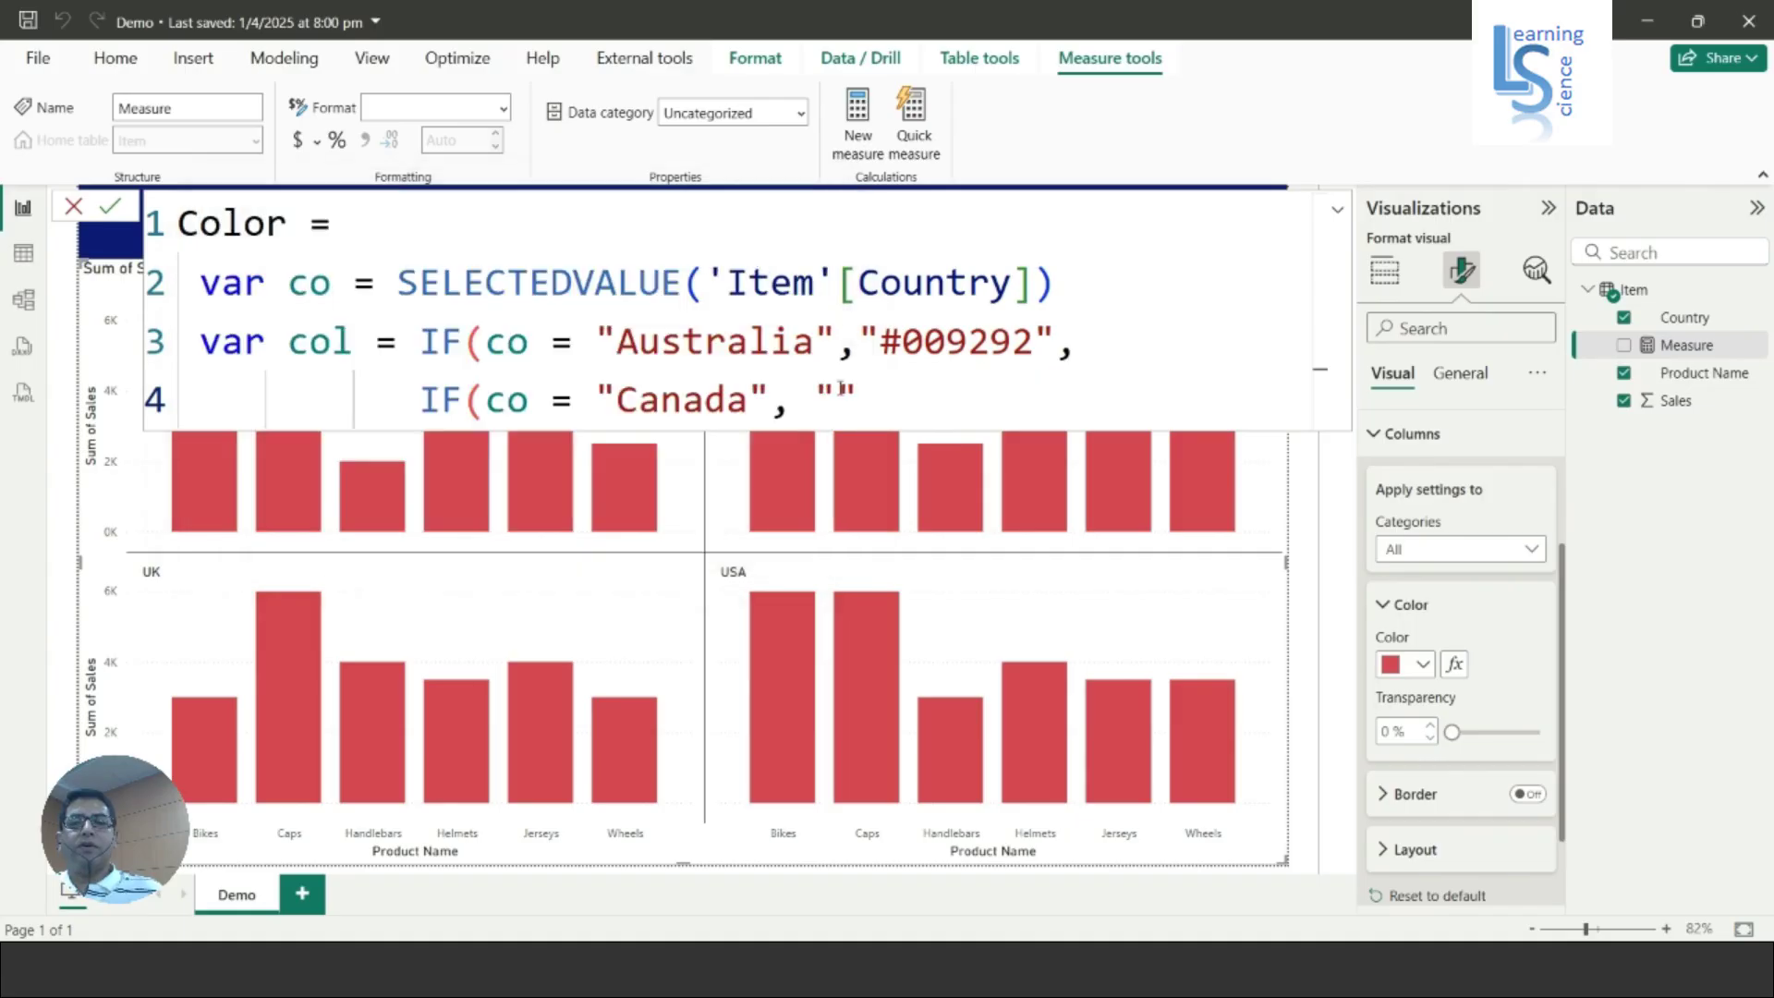
click(839, 390)
key(ctrl+v)
click(1054, 399)
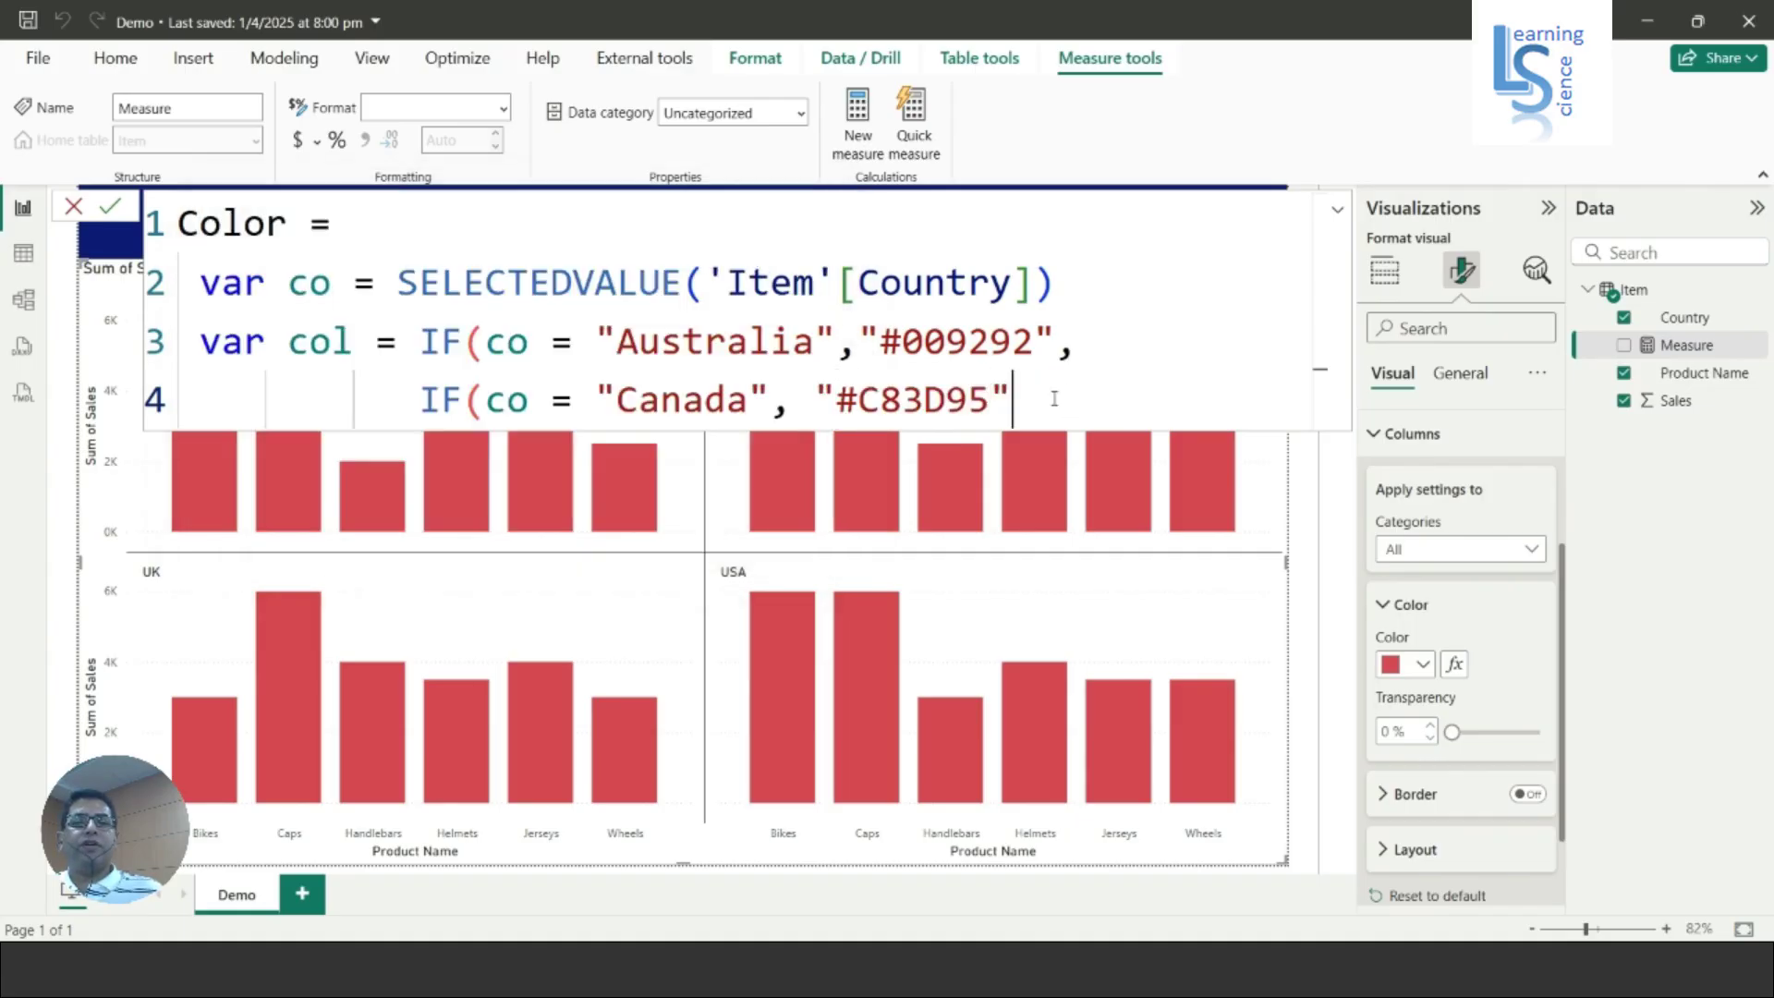
text(,)
- Add a third nested IF on a new line with the condition co = "UK"
key(shift+Return)
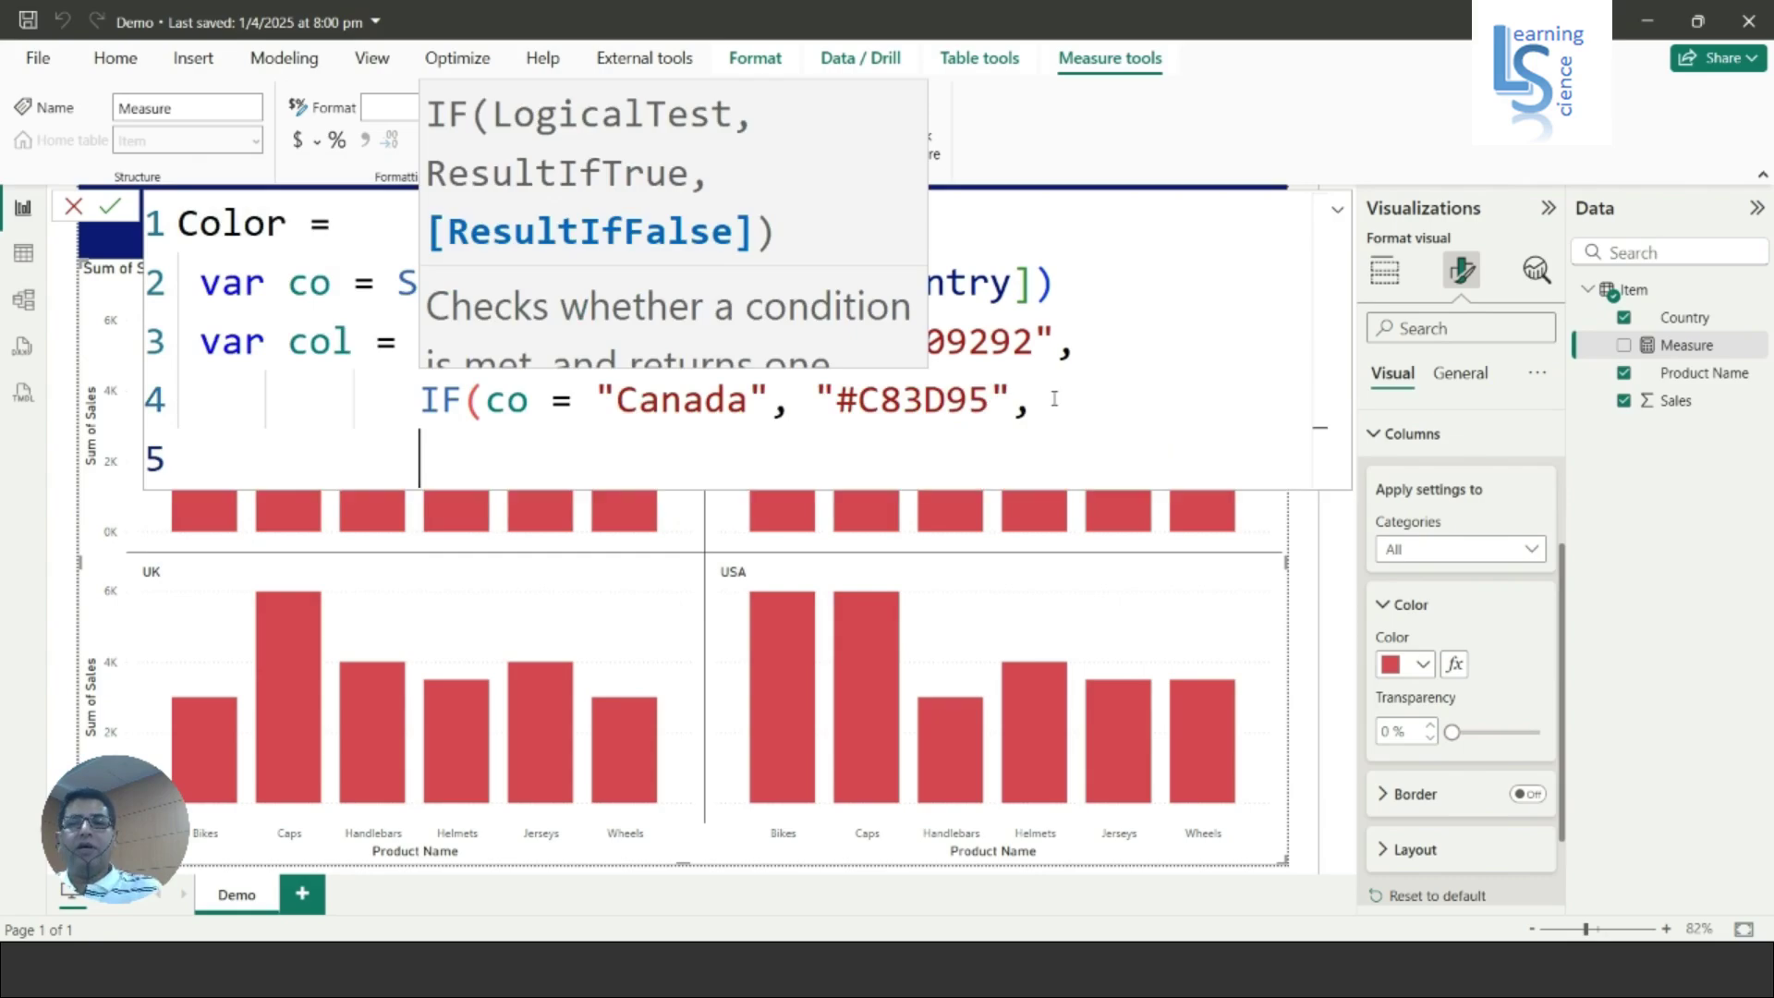
text(if)
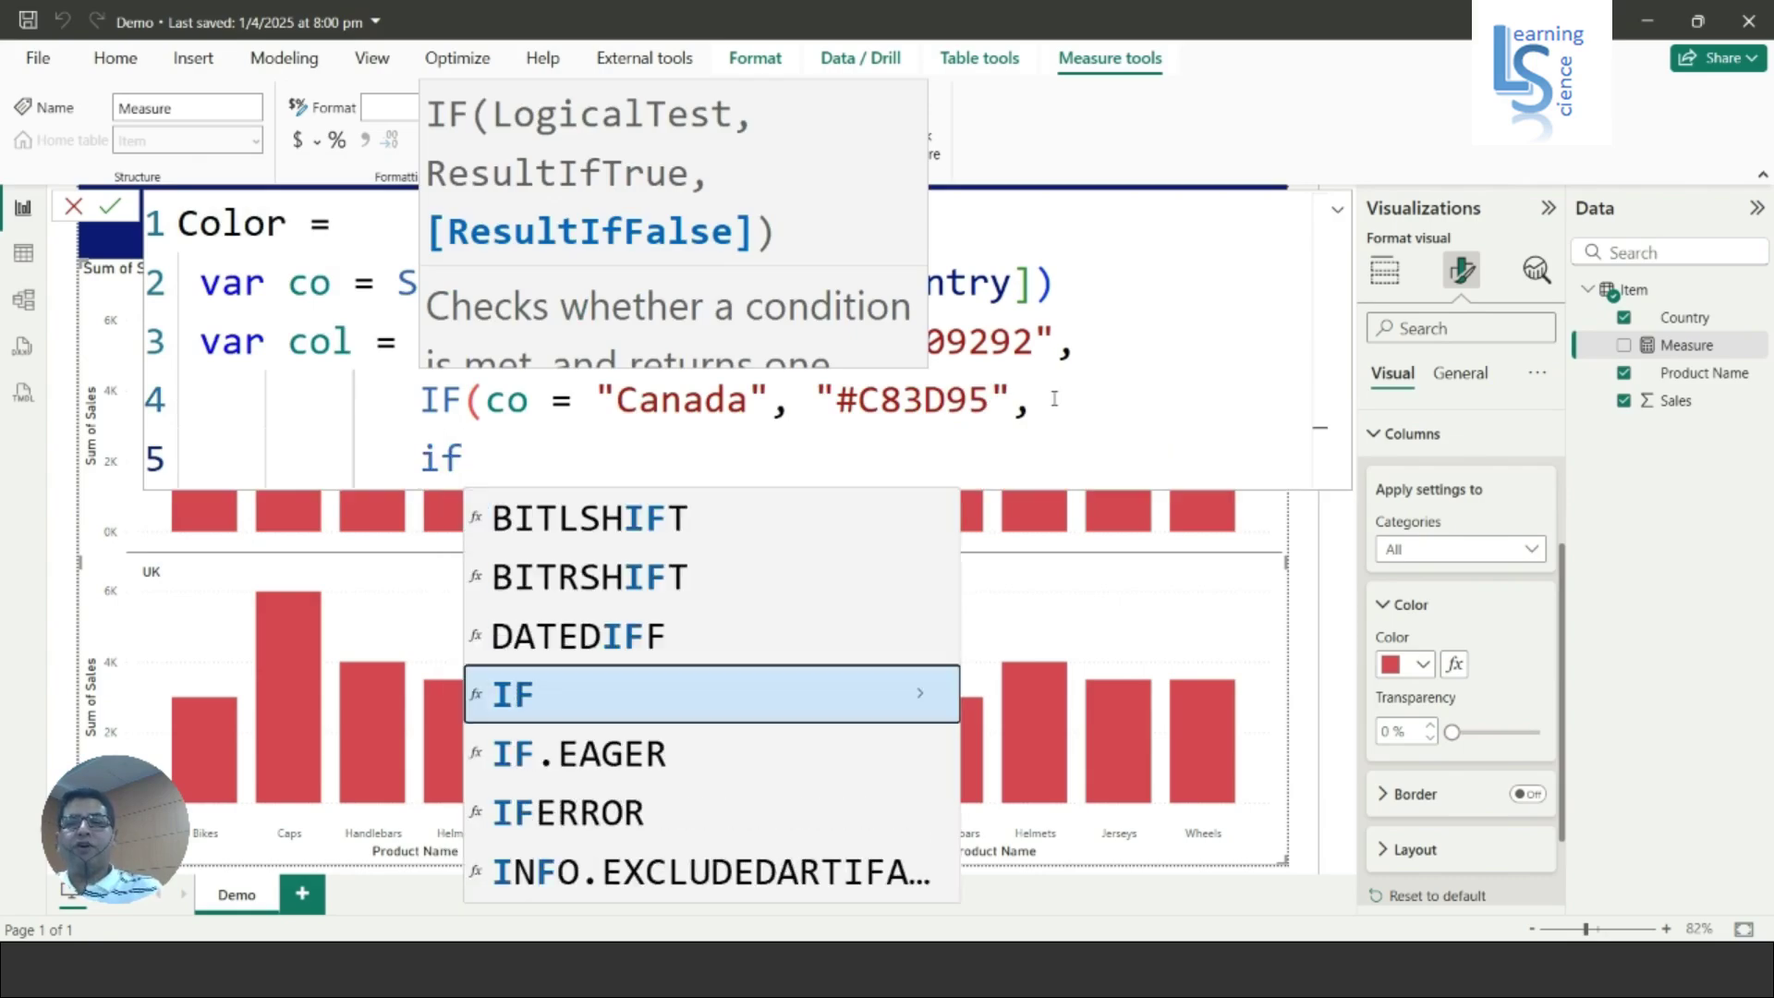
key(Tab)
text(co = ")
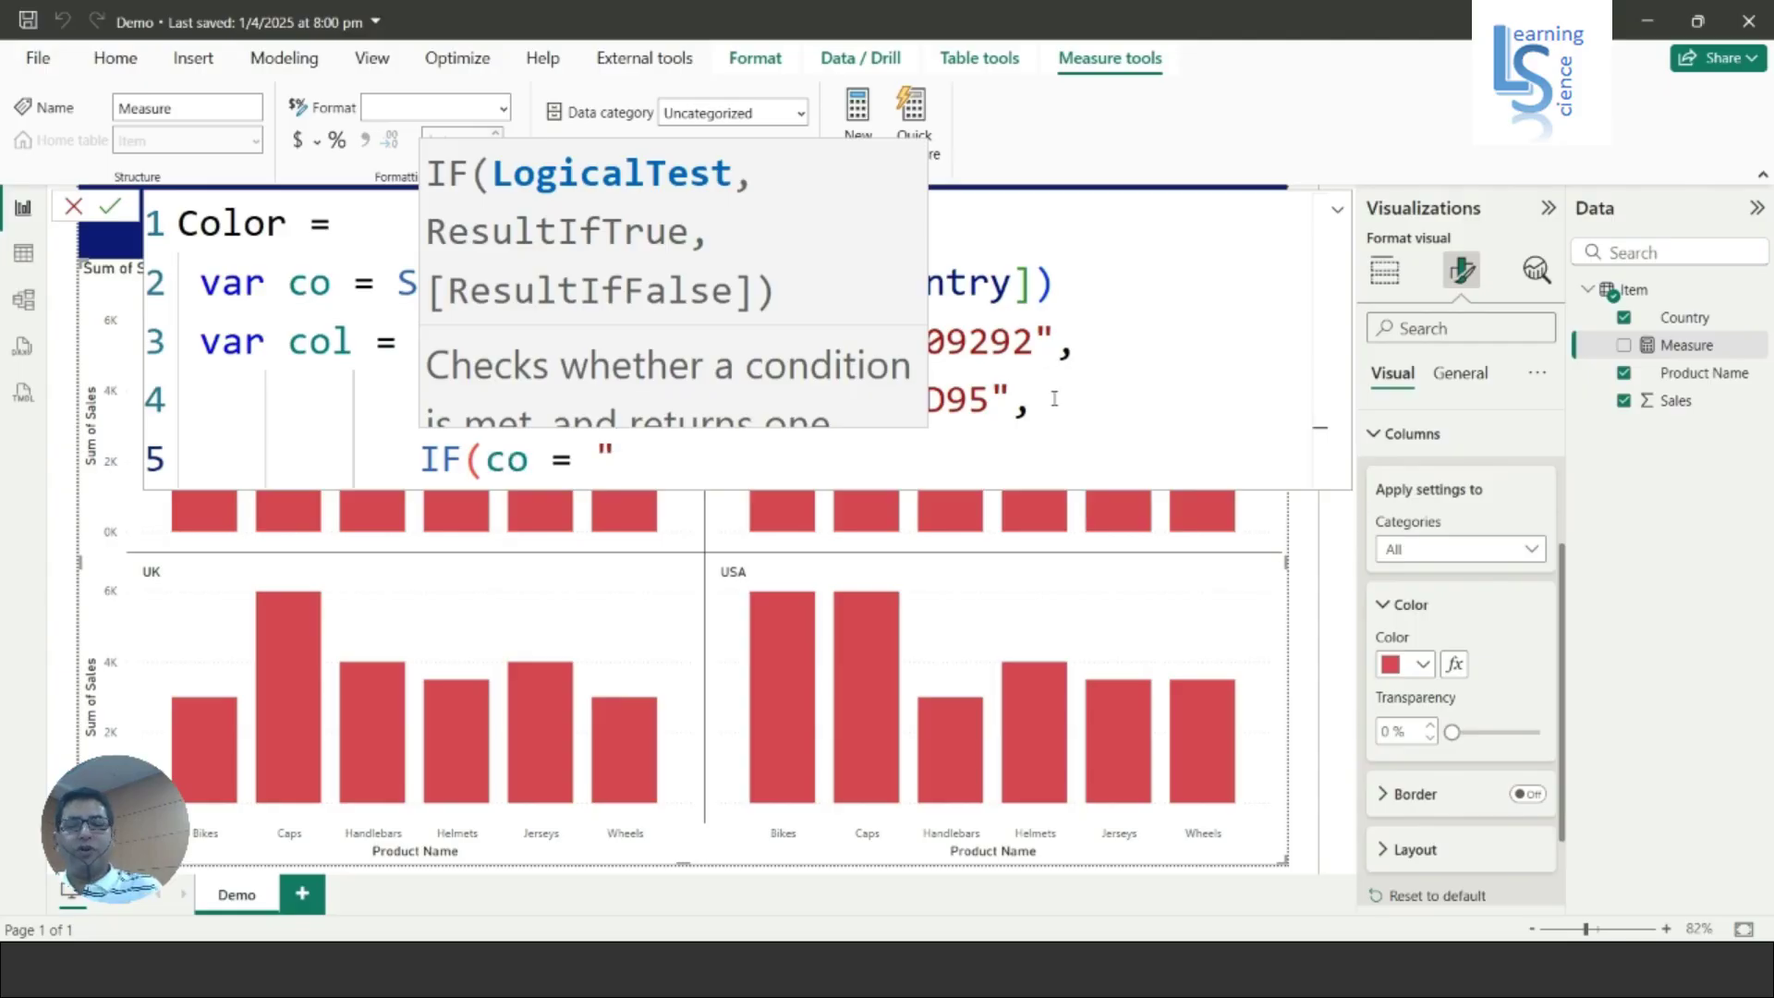
text(UK)
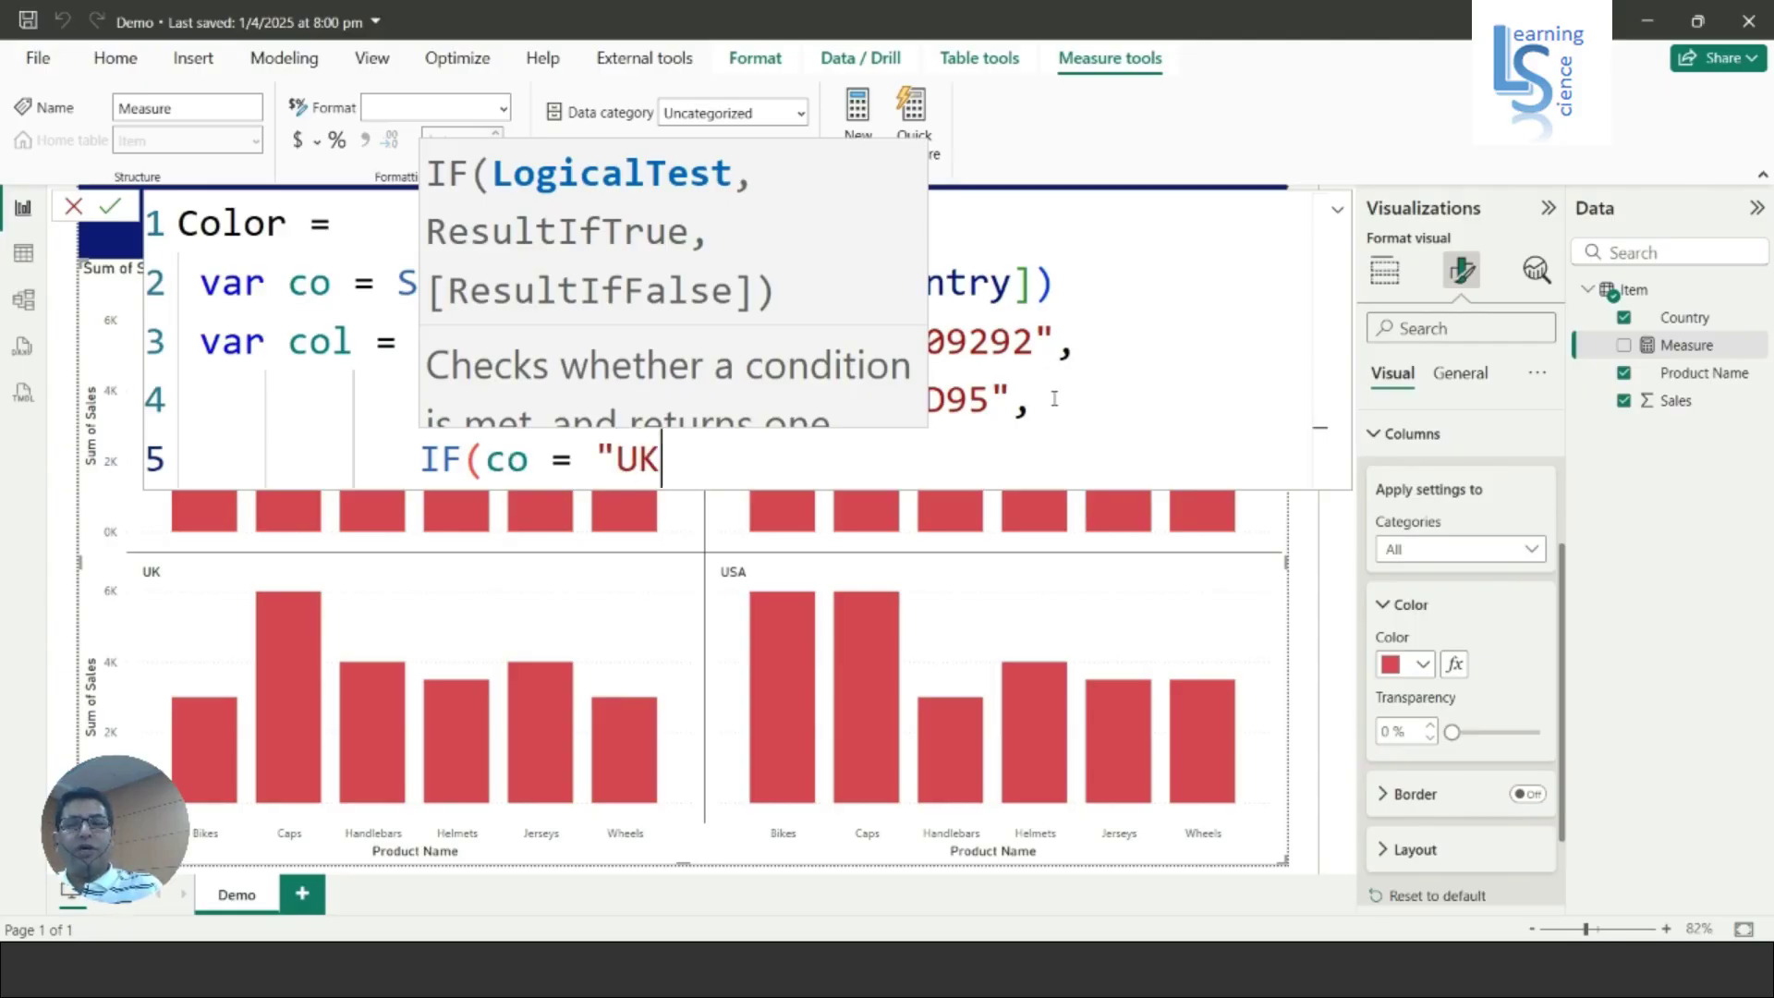
text(",)
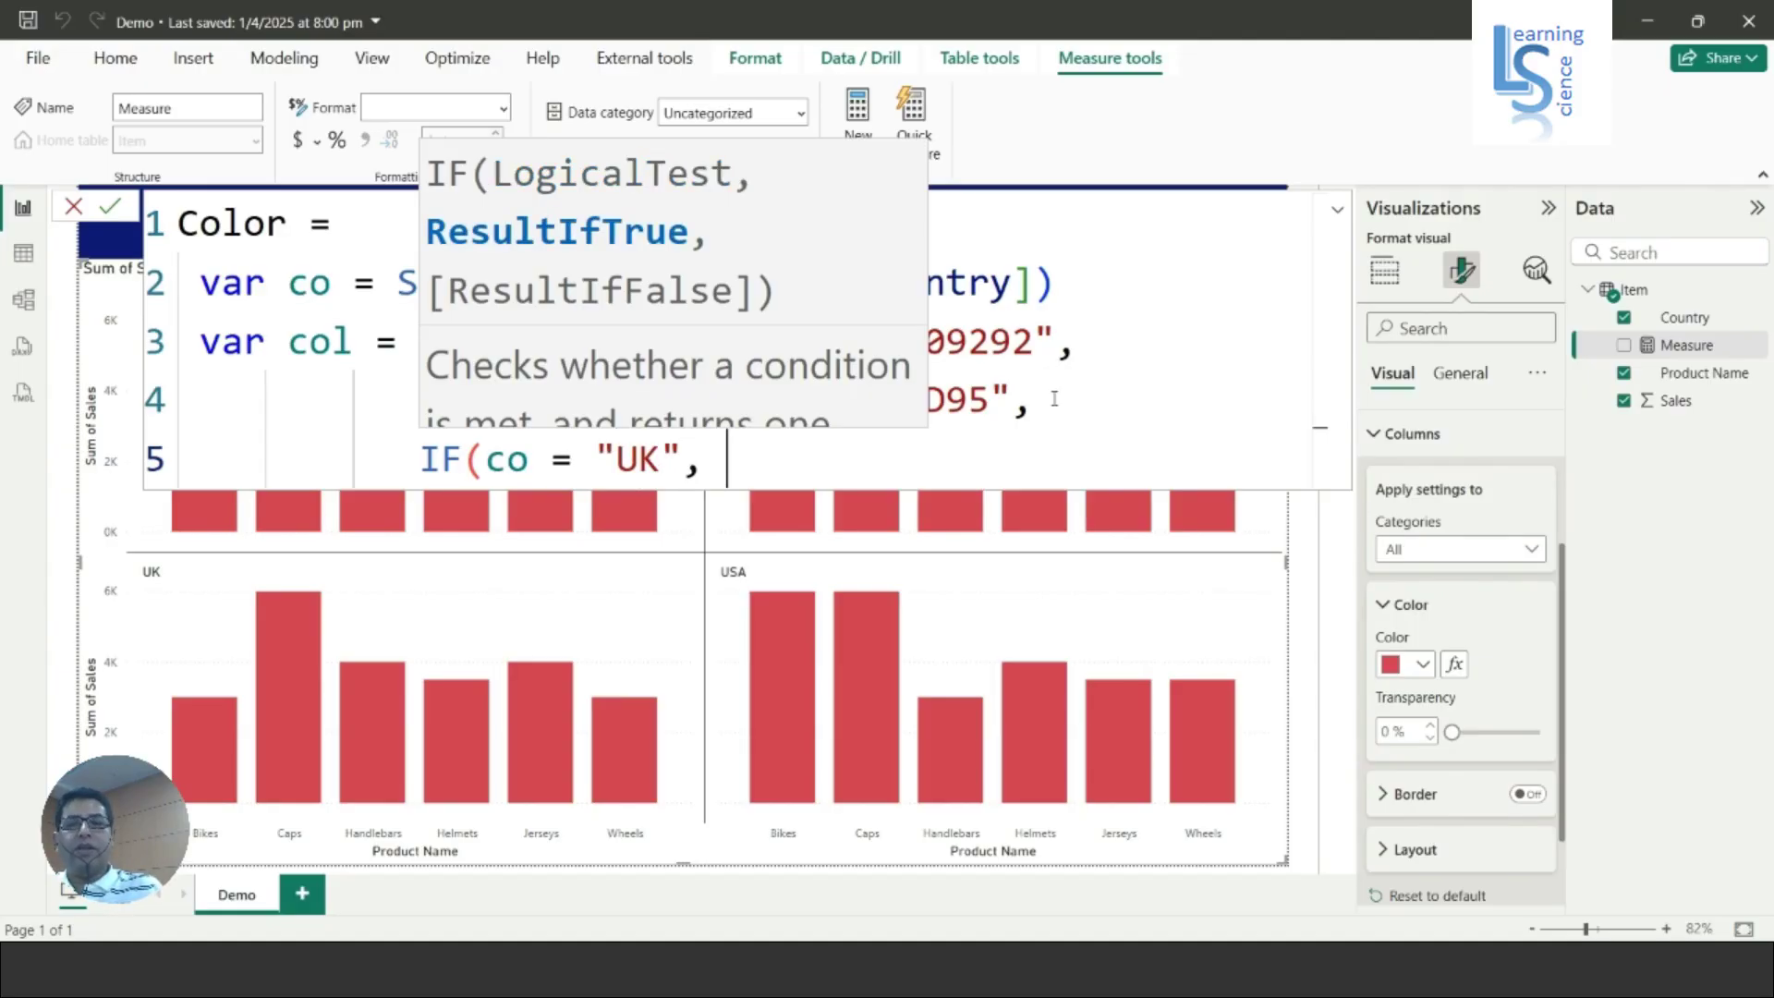
- Copy #9A64A0 from the Notepad color list and enter it in quotes as the UK result, followed by a comma
key(alt+Tab)
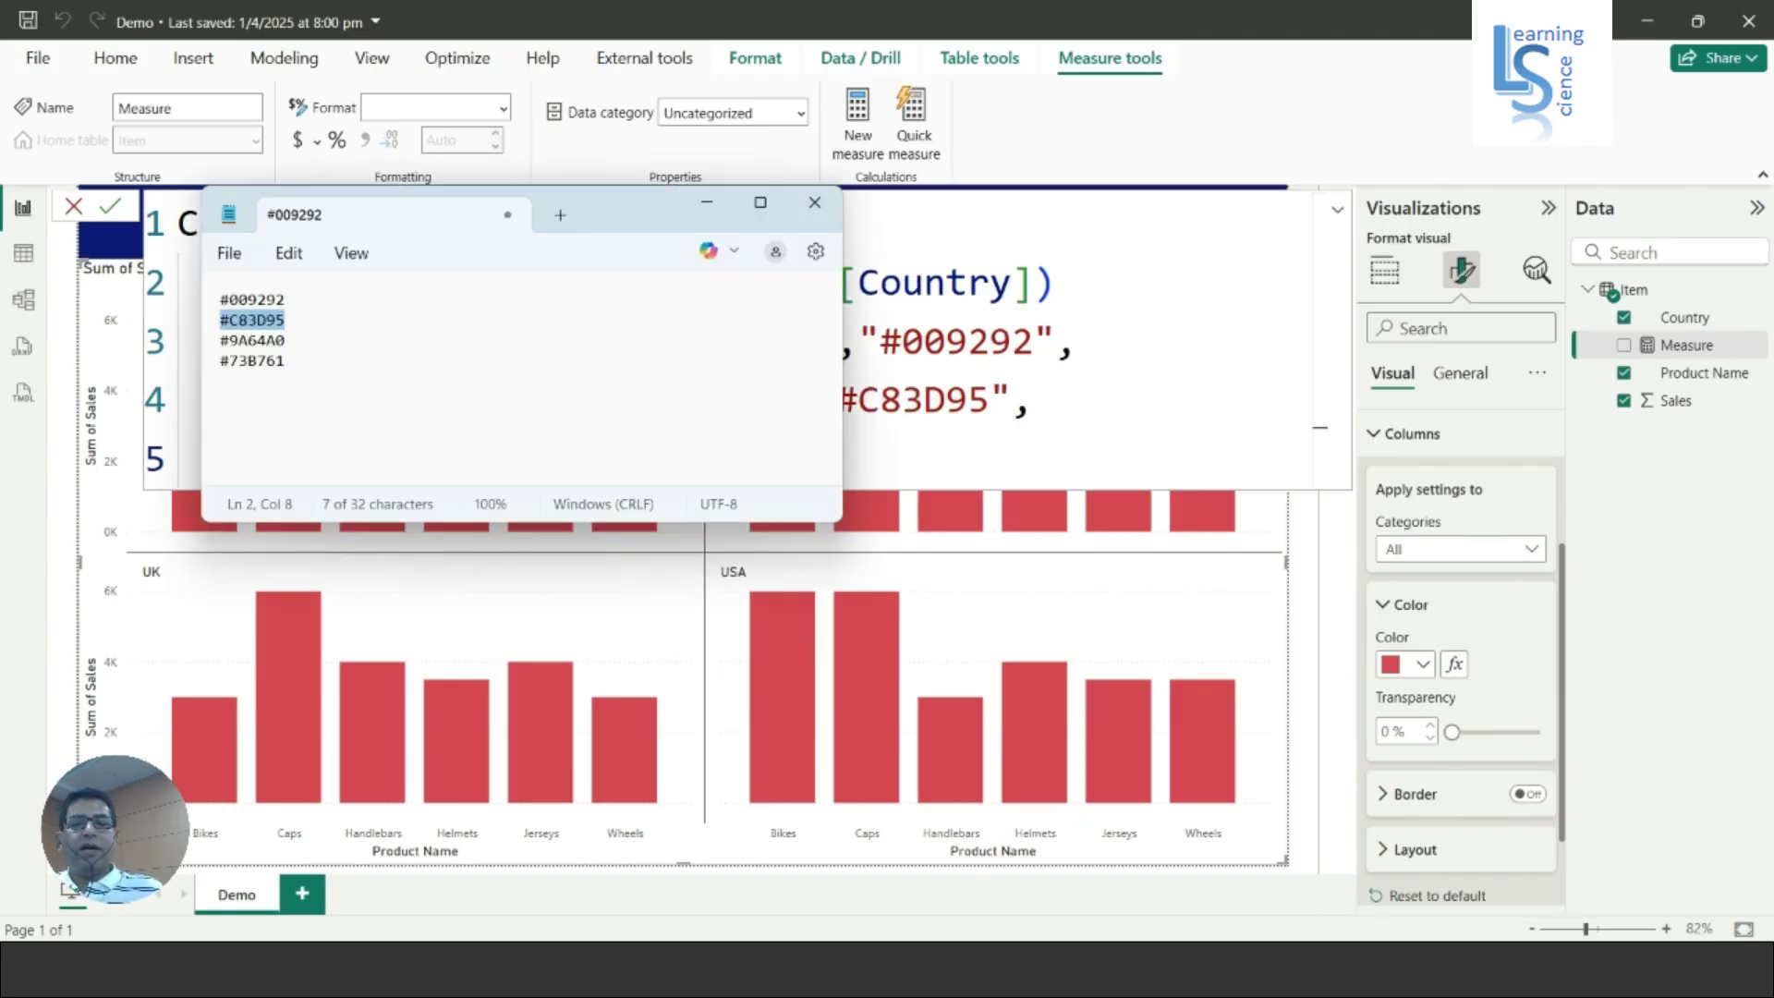
drag(248, 330, 199, 331)
key(ctrl+c)
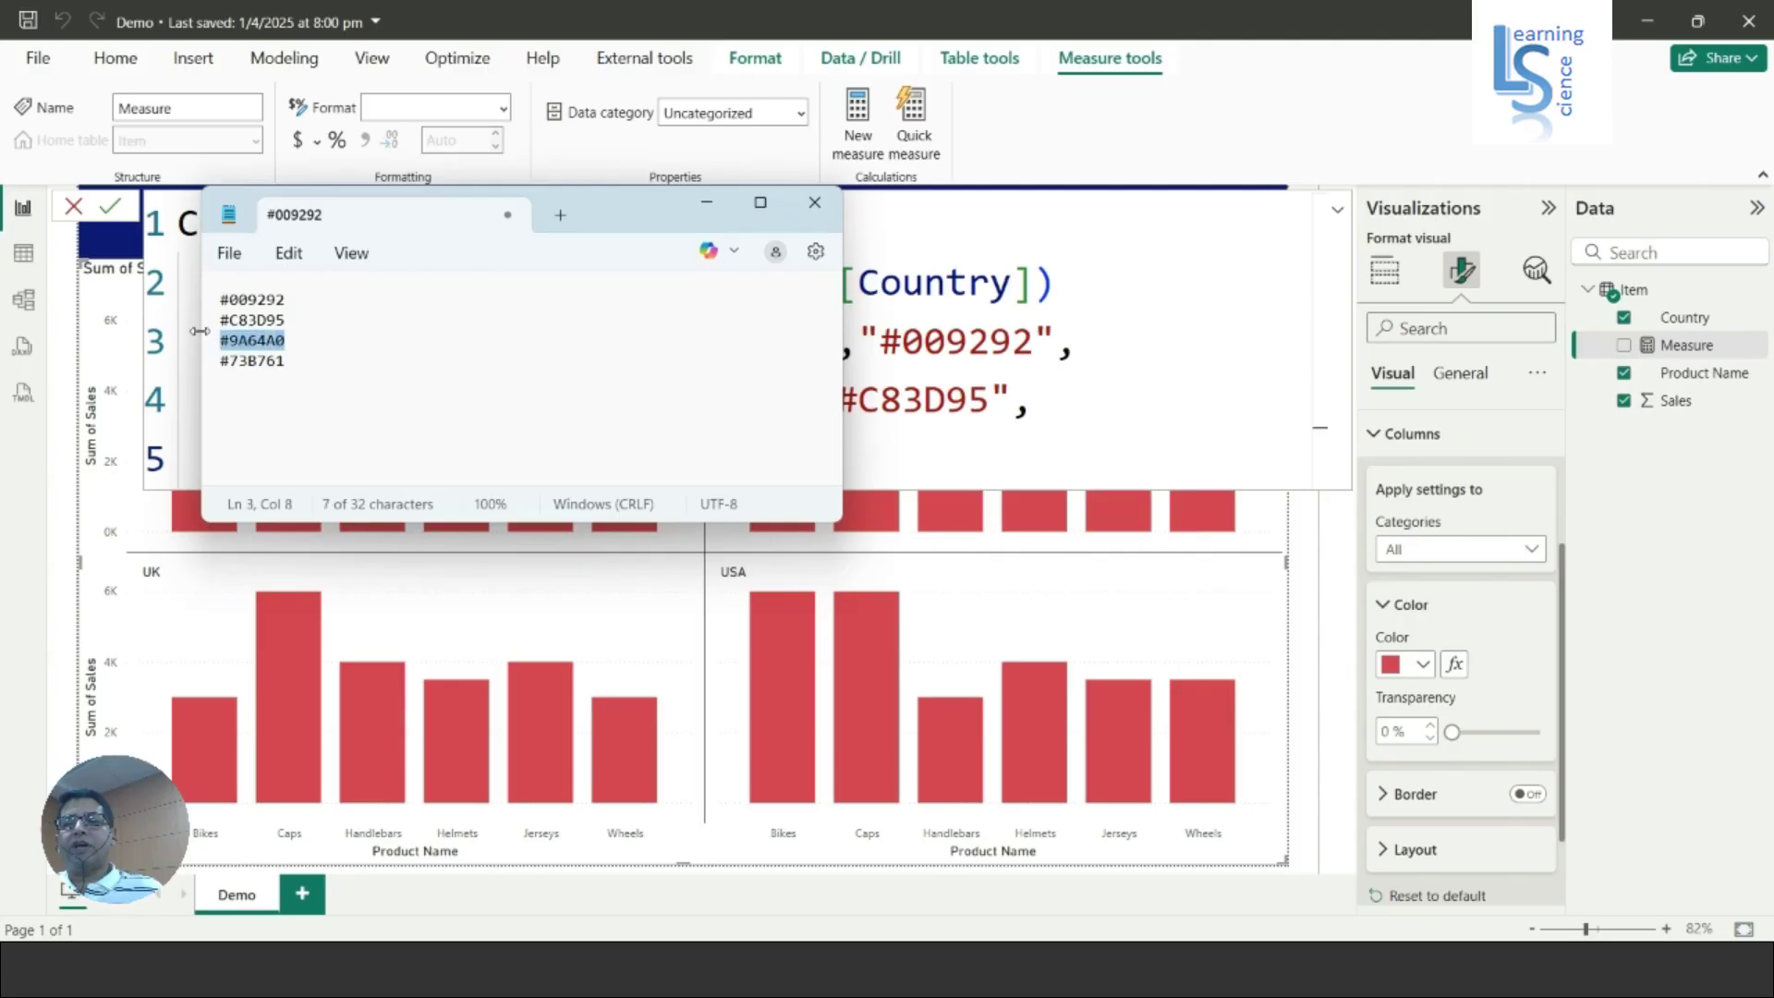
click(707, 202)
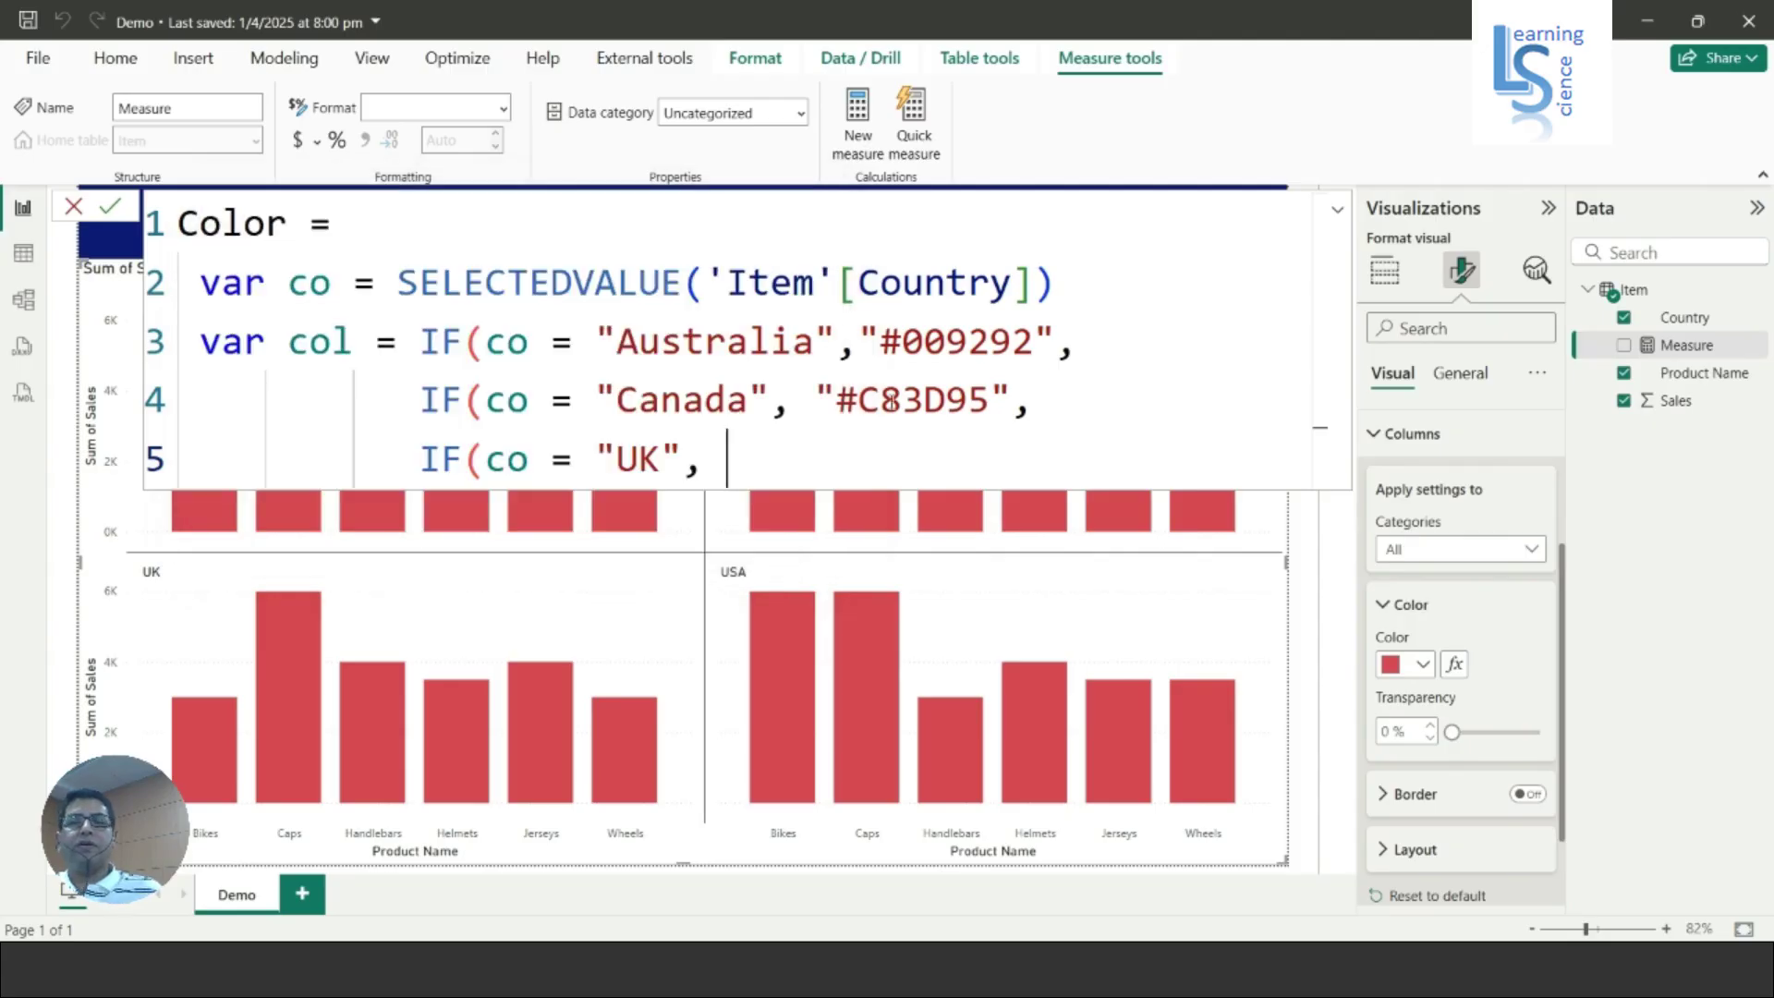
text(")
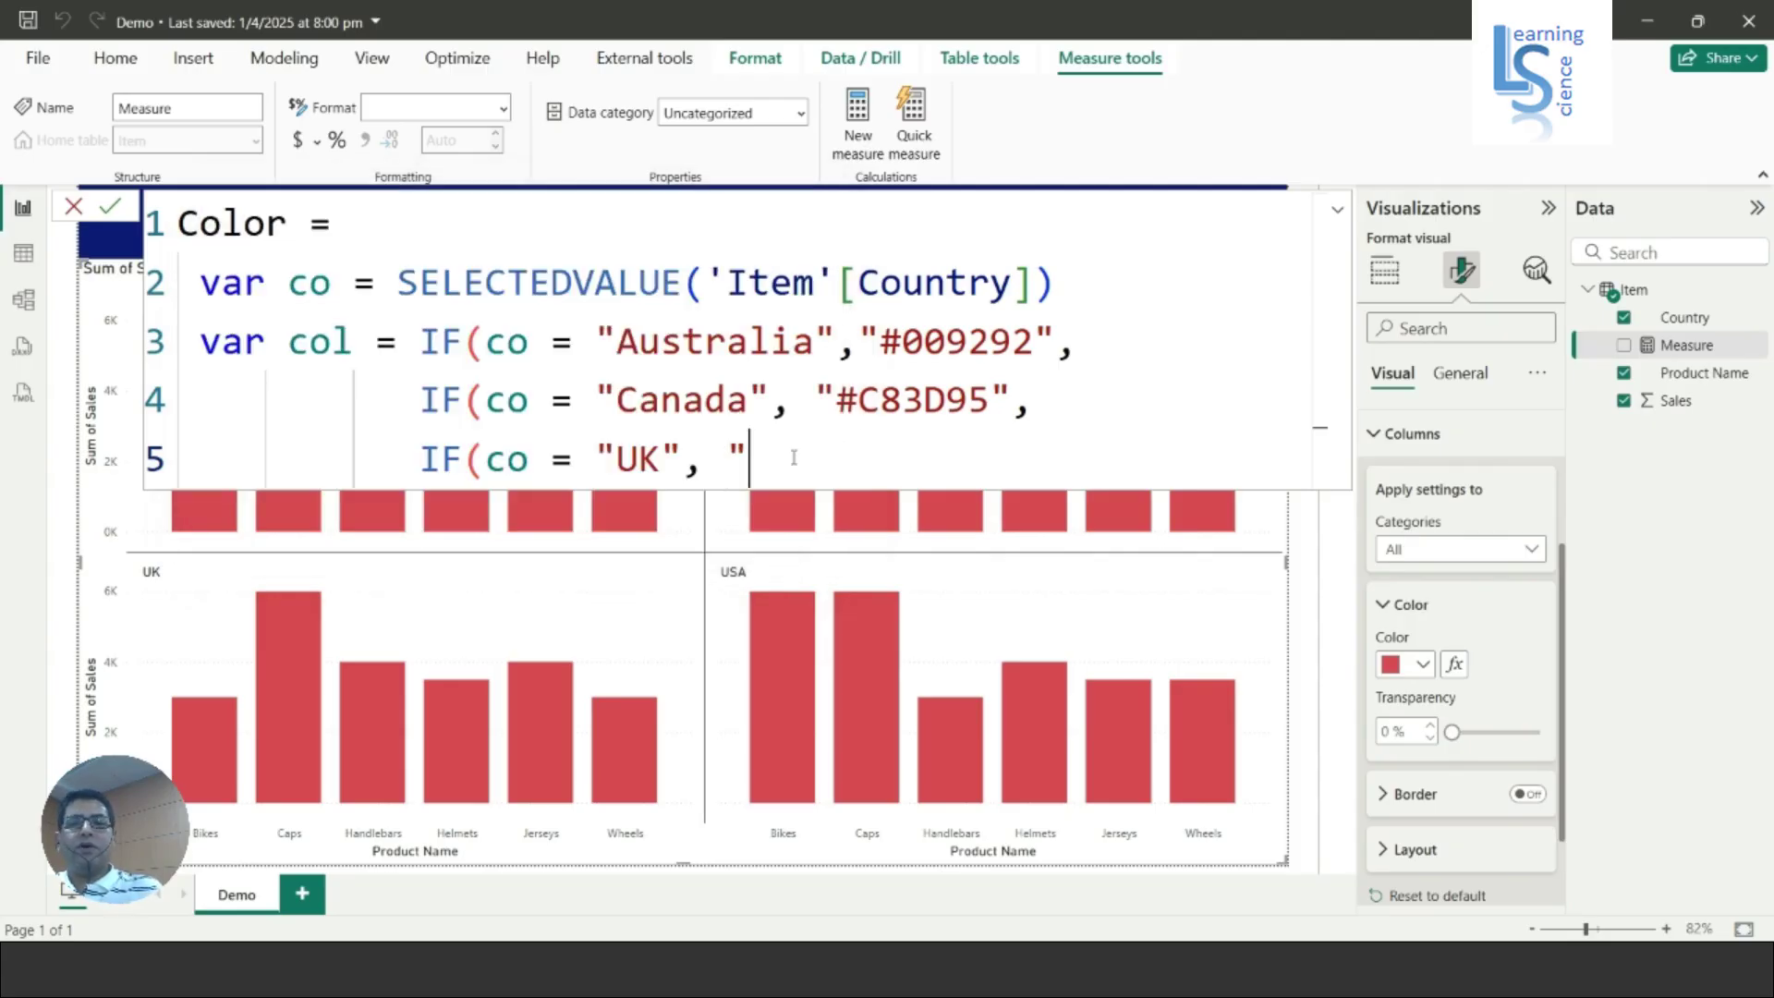
key(ctrl+v)
text(",)
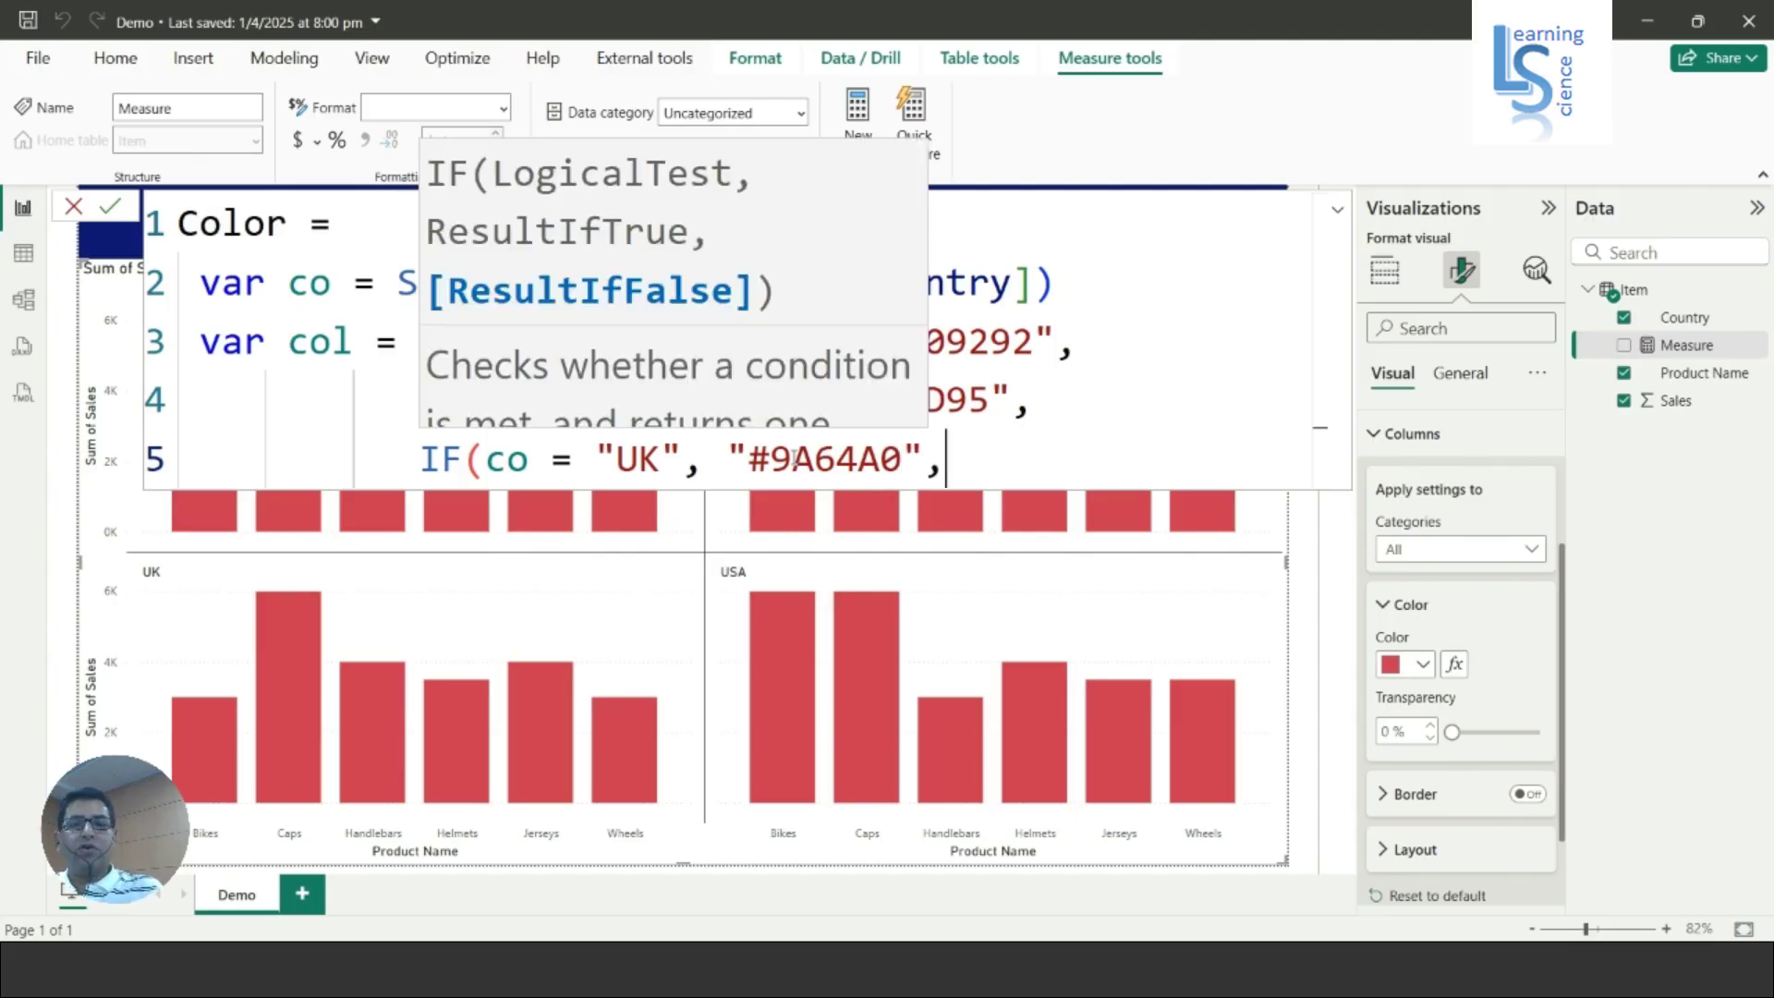
- Add a fourth nested IF on a new line with the condition co="USA", followed by a comma
key(shift+Return)
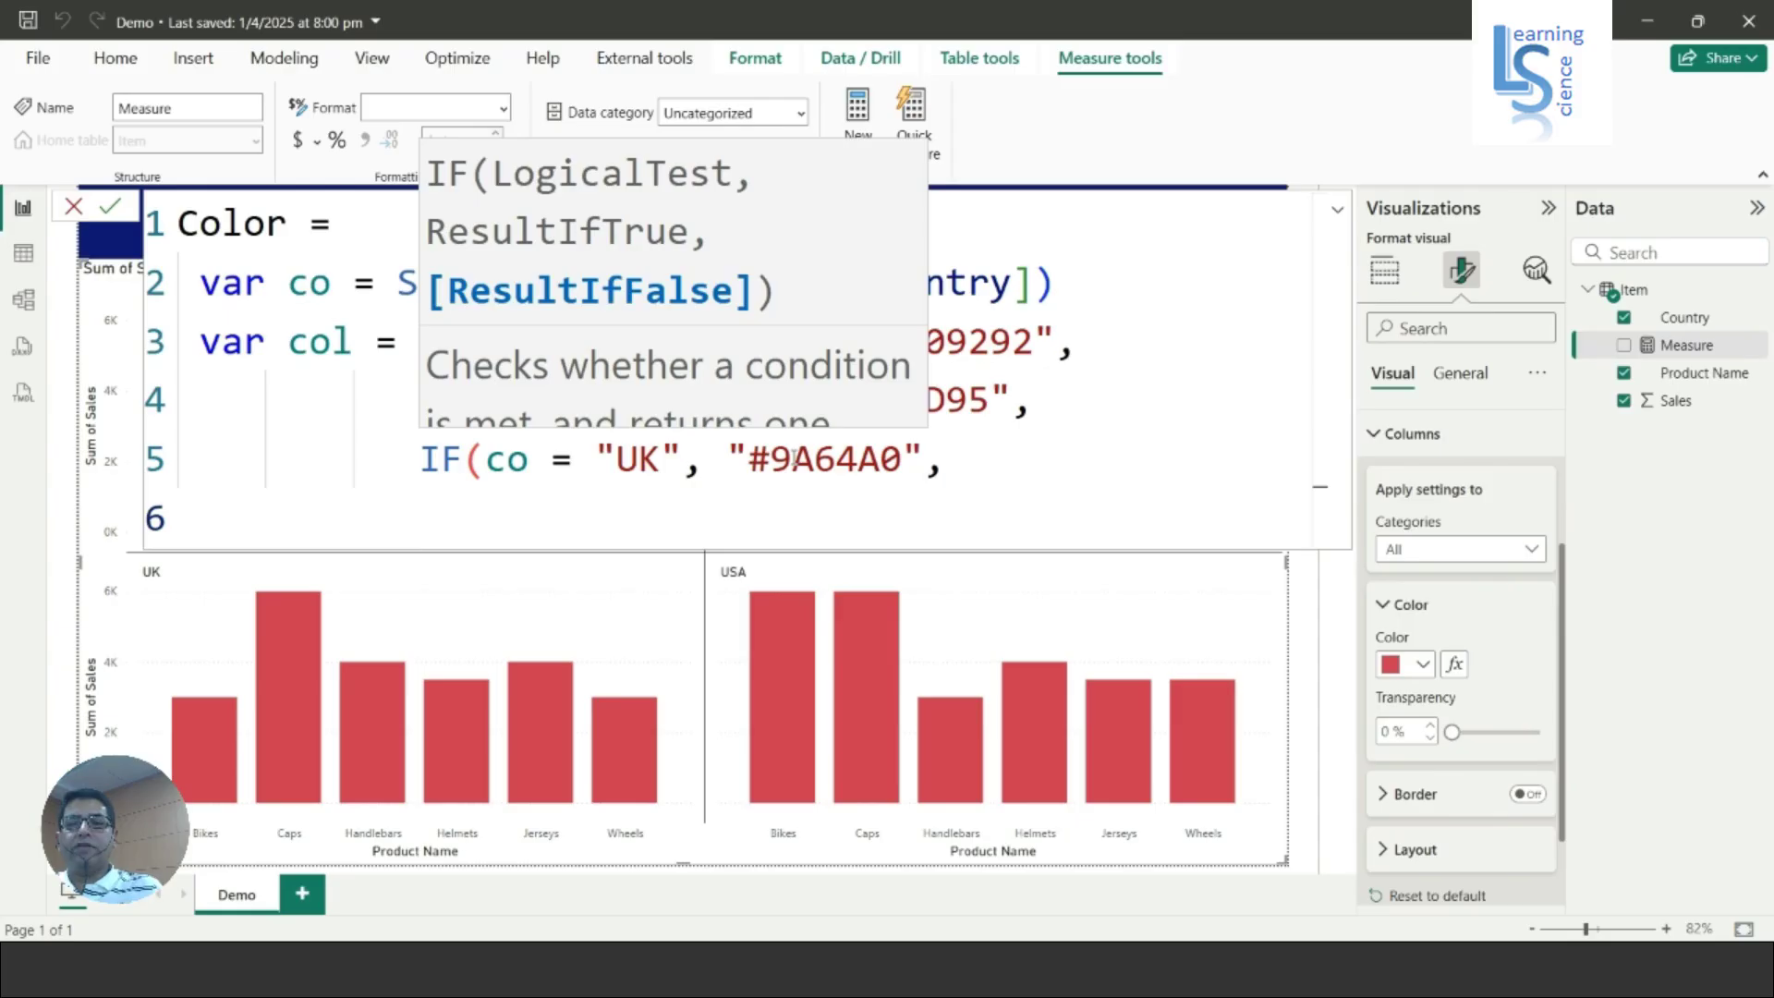
text(IF)
key(BackSpace)
key(BackSpace)
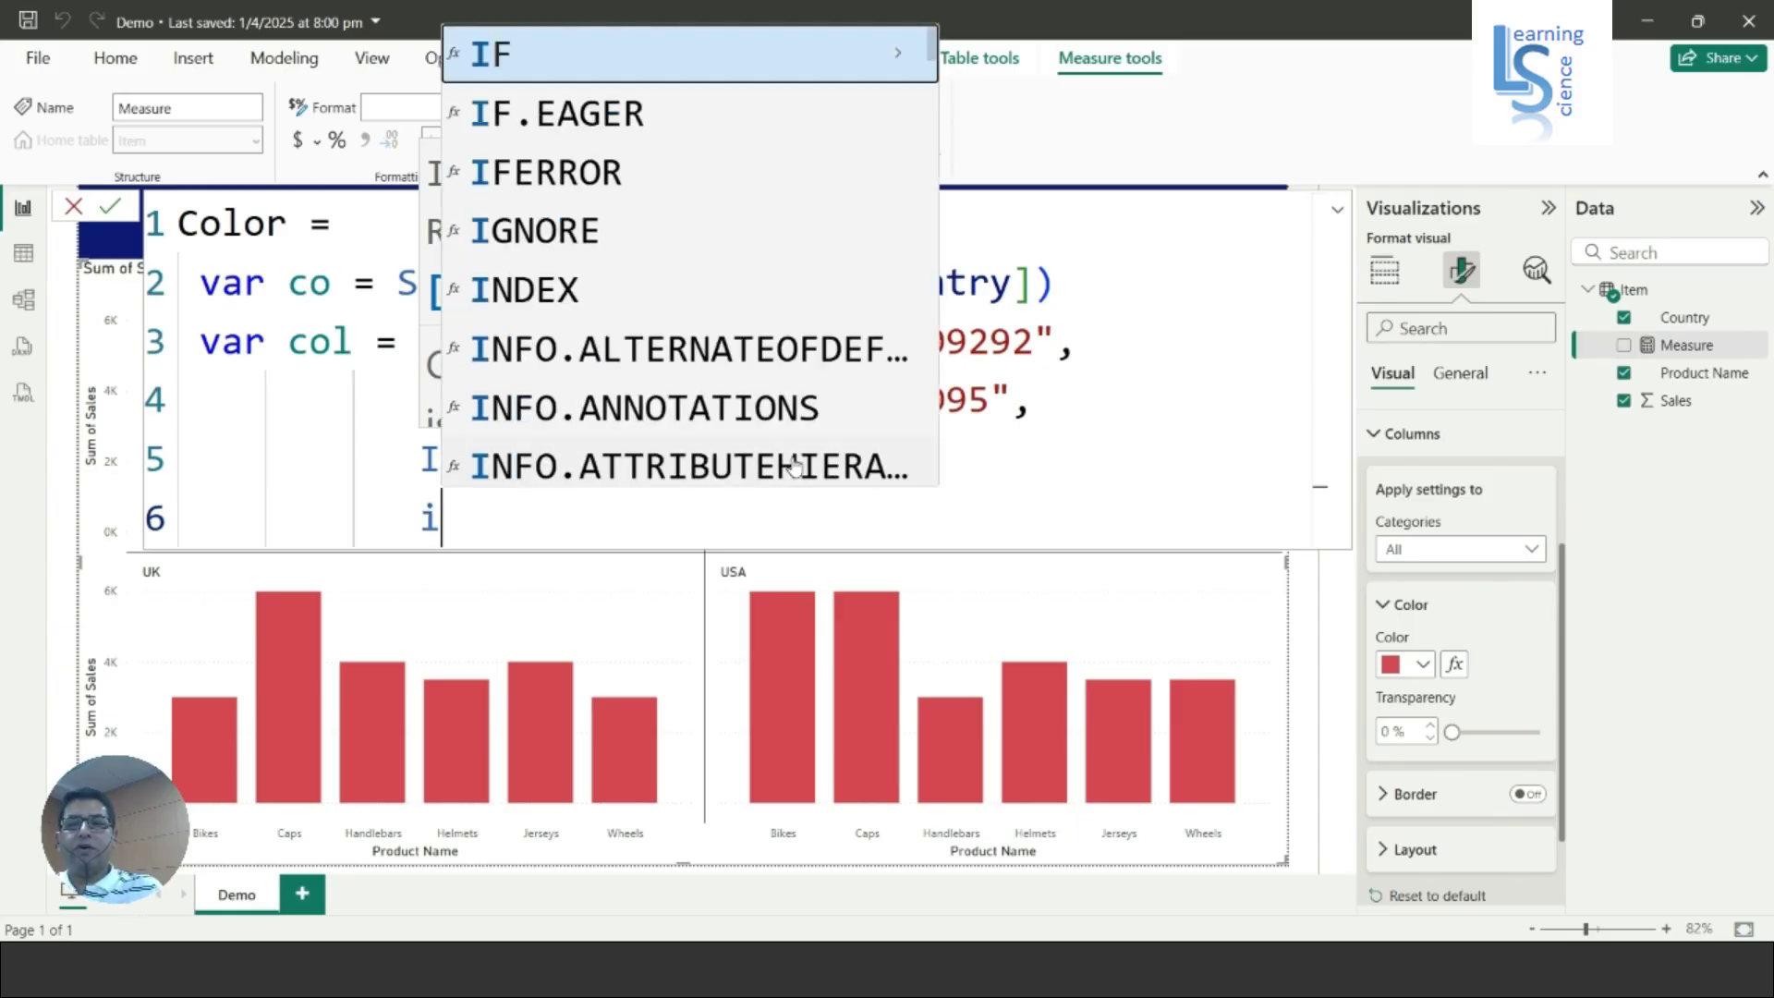
text(I)
text(^)
key(BackSpace)
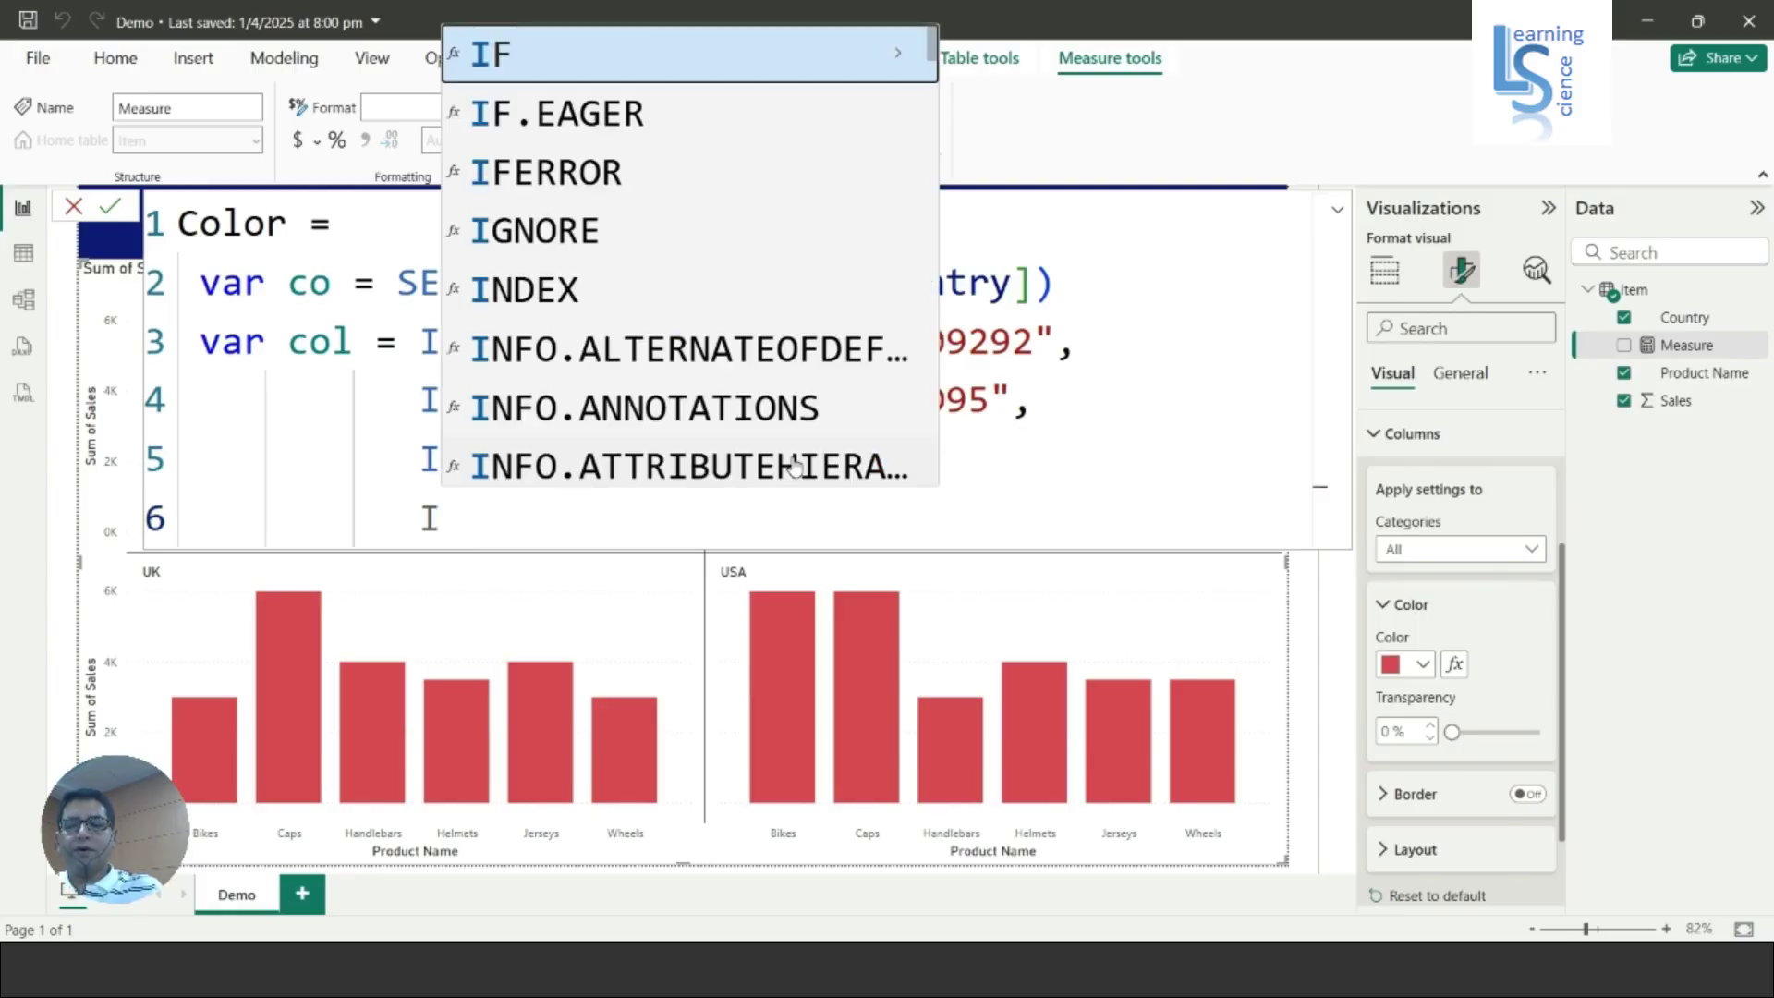
text(f)
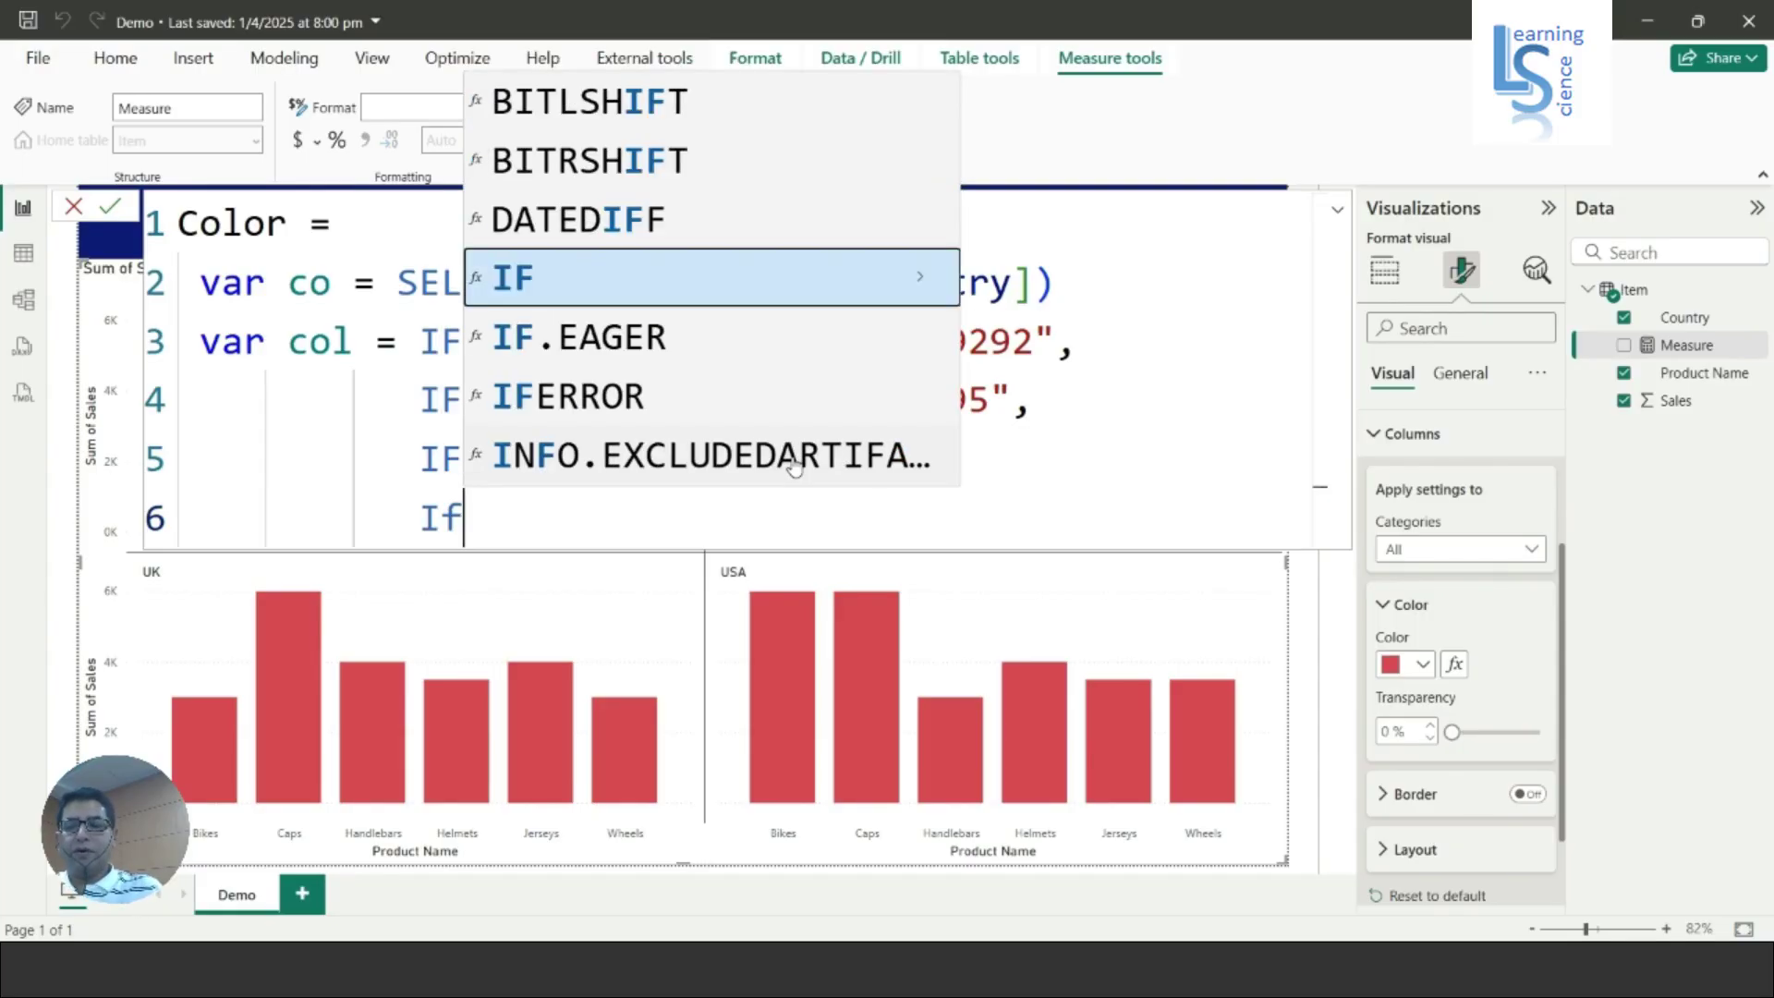
key(Tab)
text(()
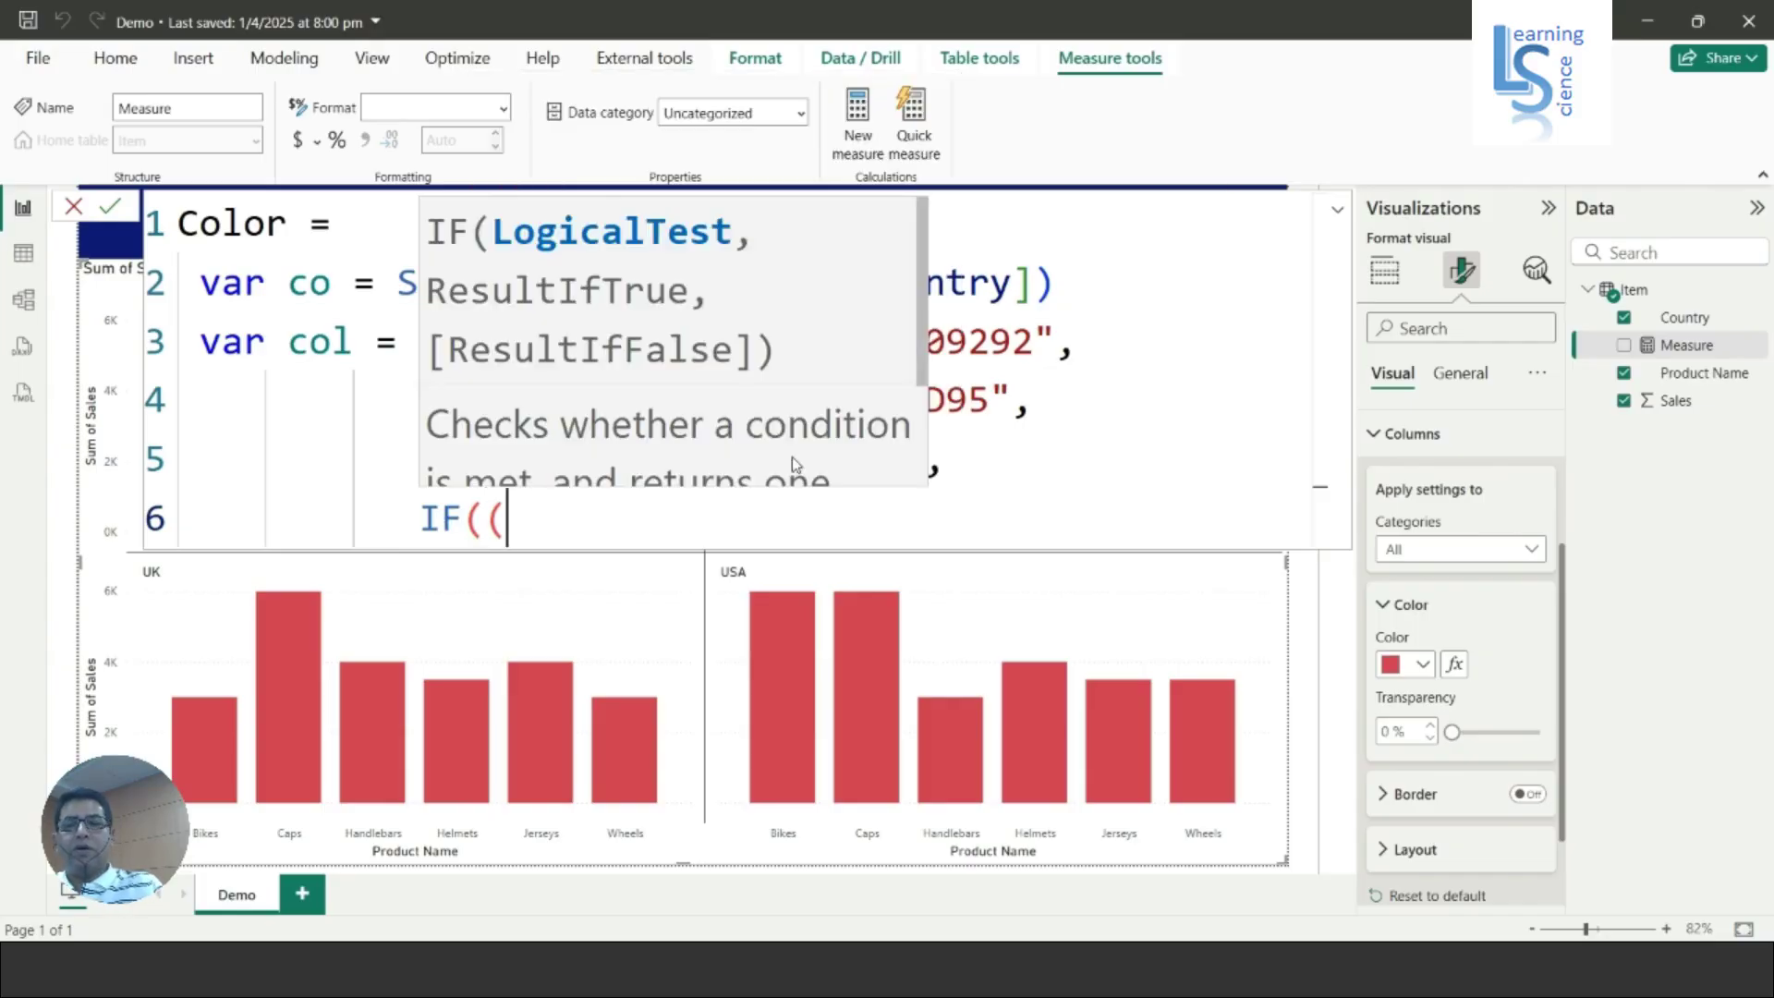
key(BackSpace)
text(co=")
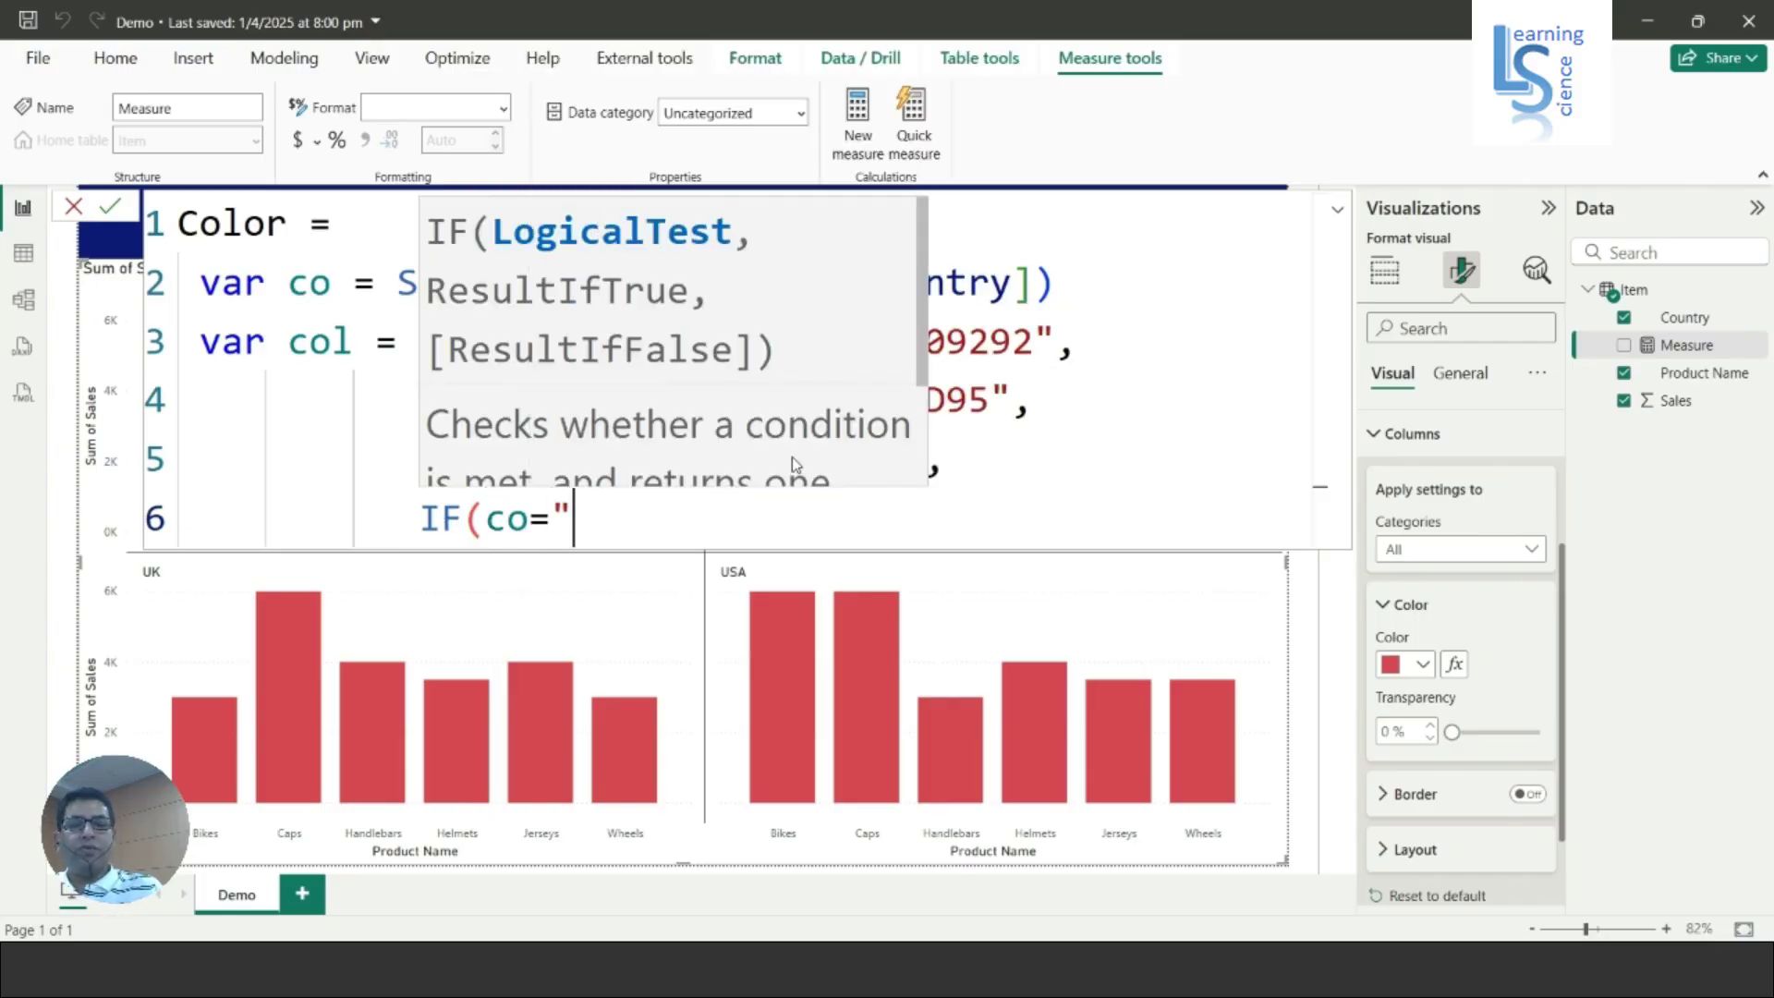
text(US)
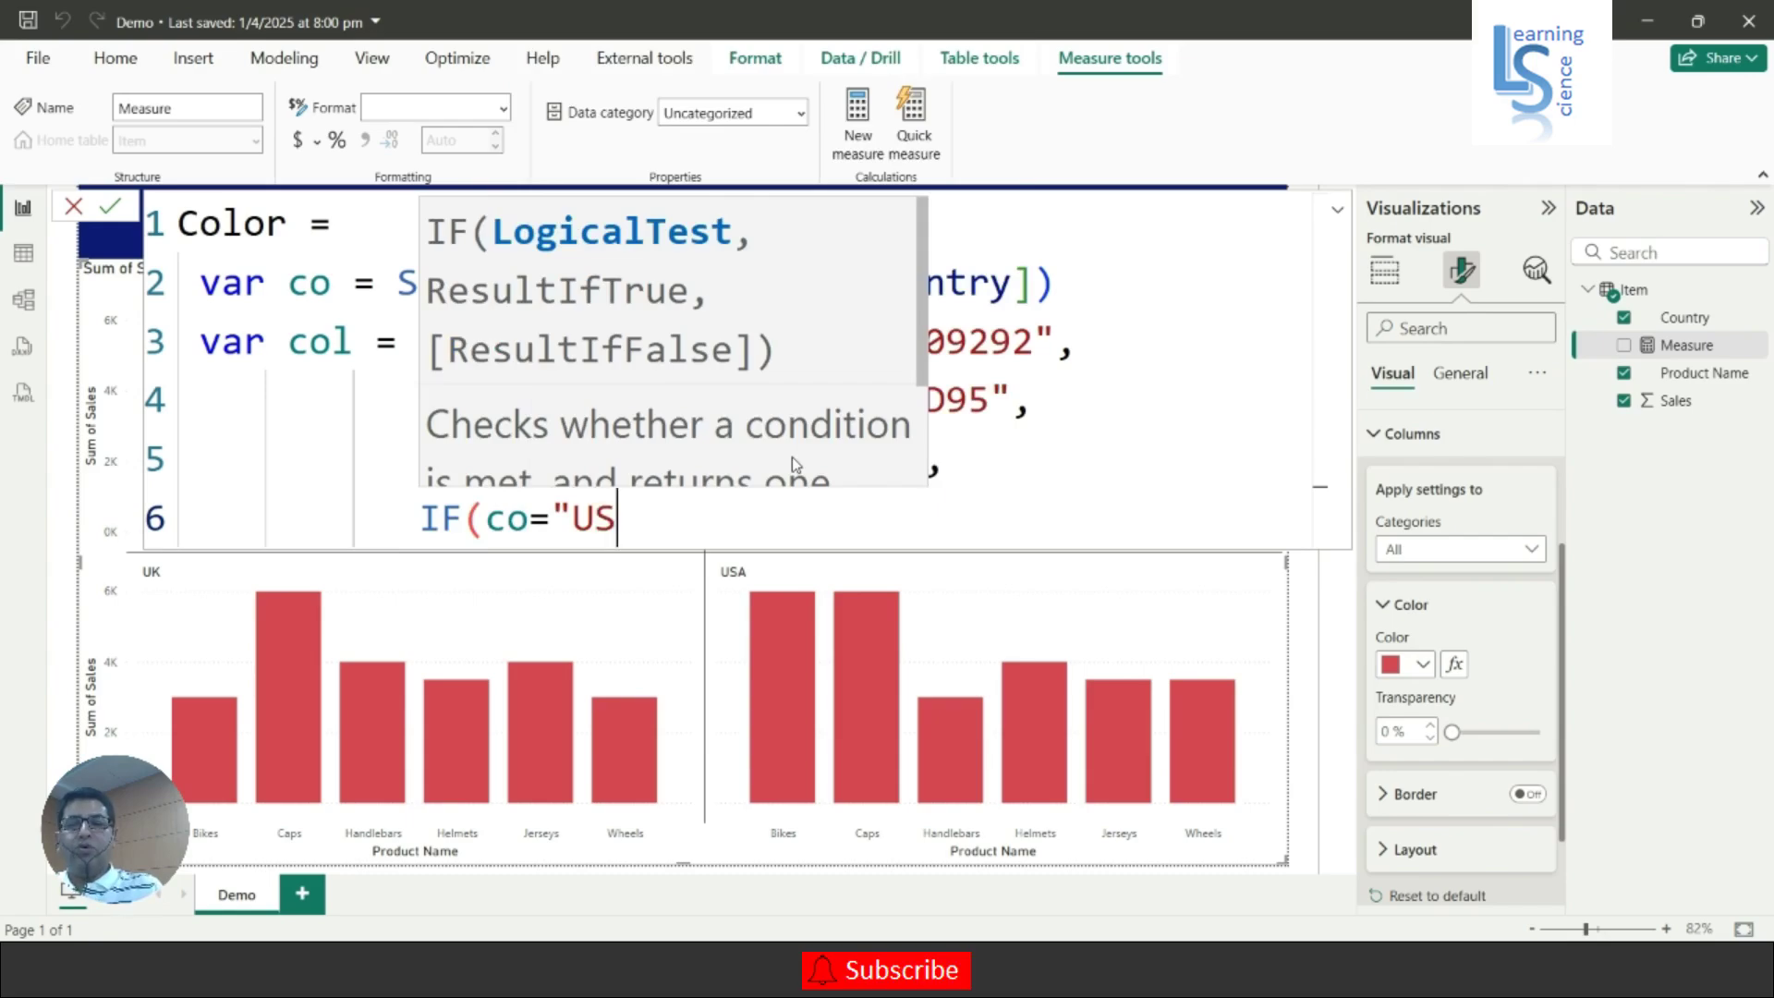
text(A",)
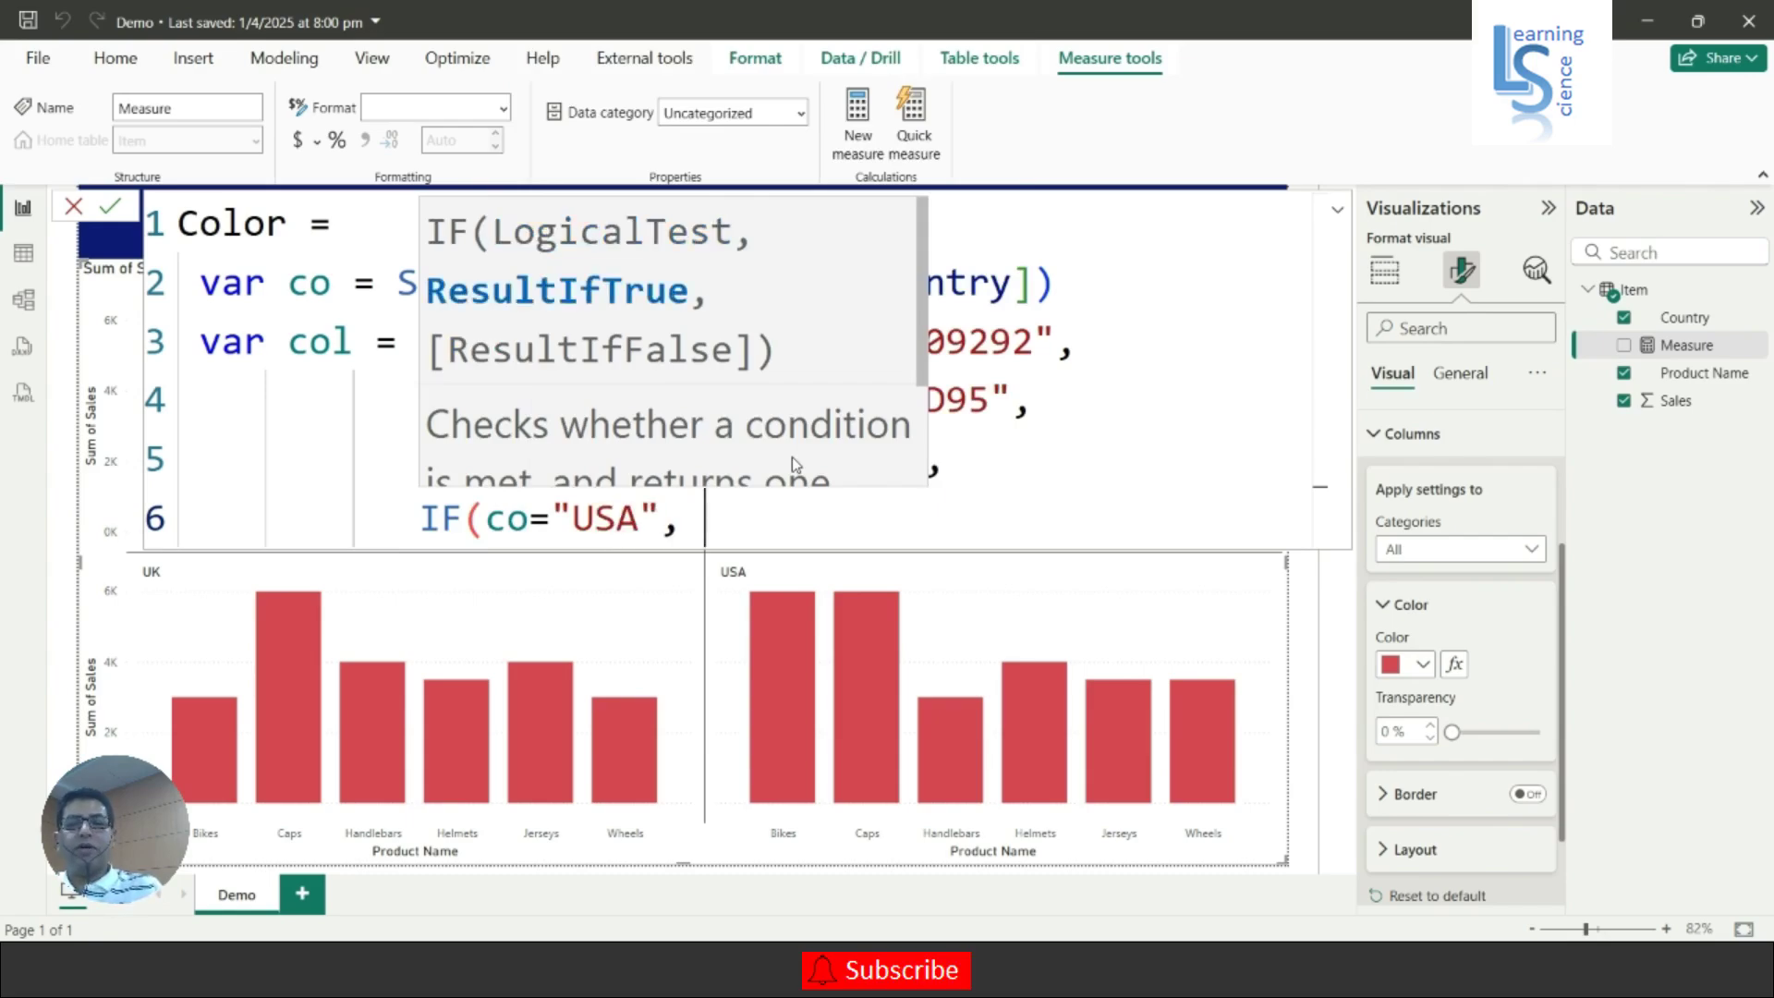
- Copy #73B761 from the Notepad color list and enter it in quotes as the USA result
key(alt+Tab)
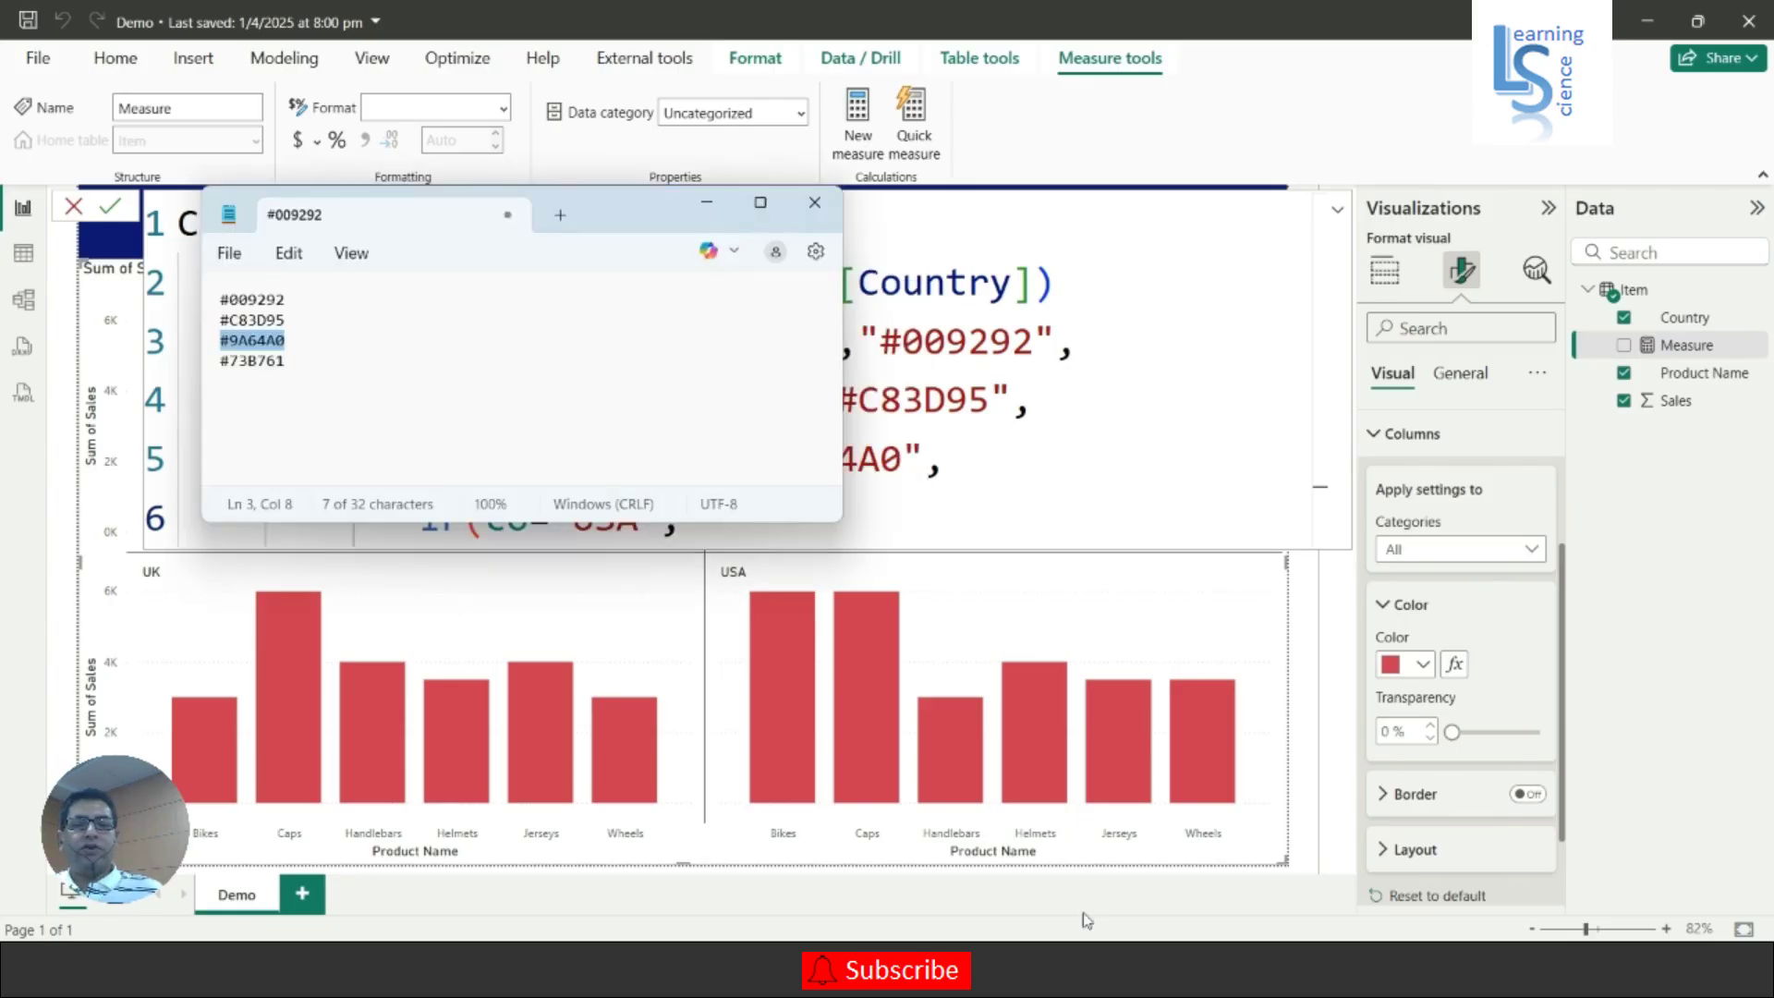
double_click(251, 360)
key(ctrl+c)
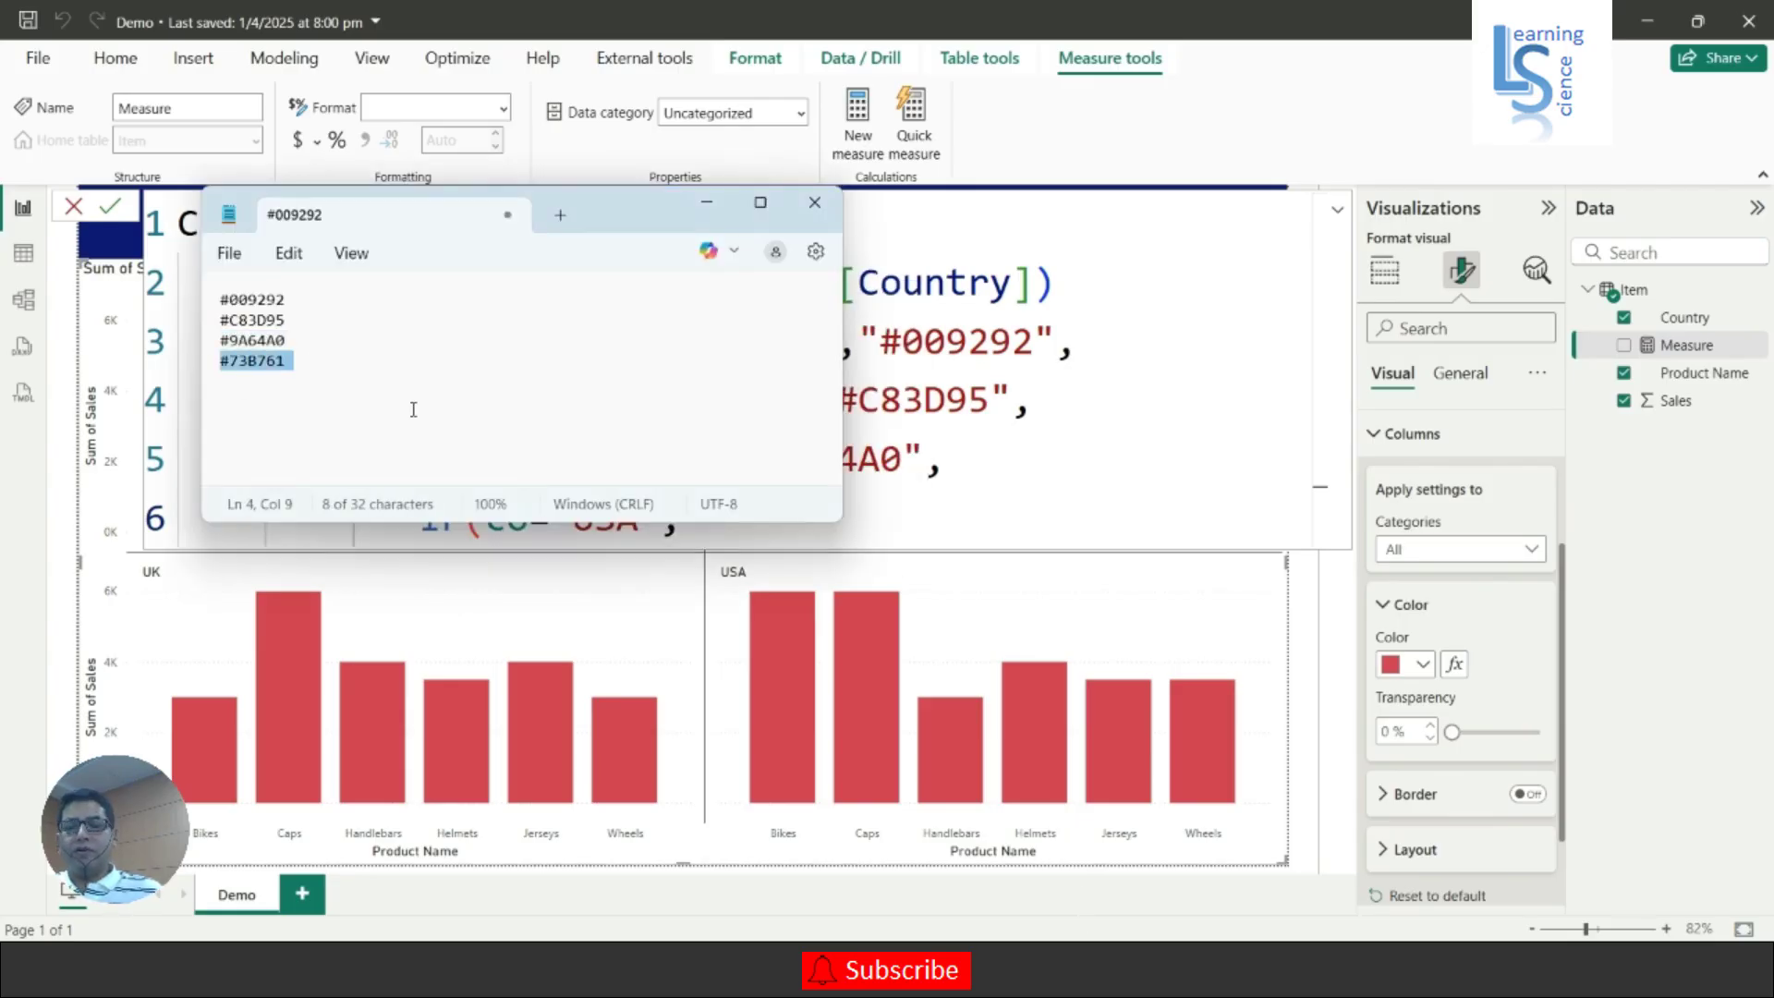
click(706, 202)
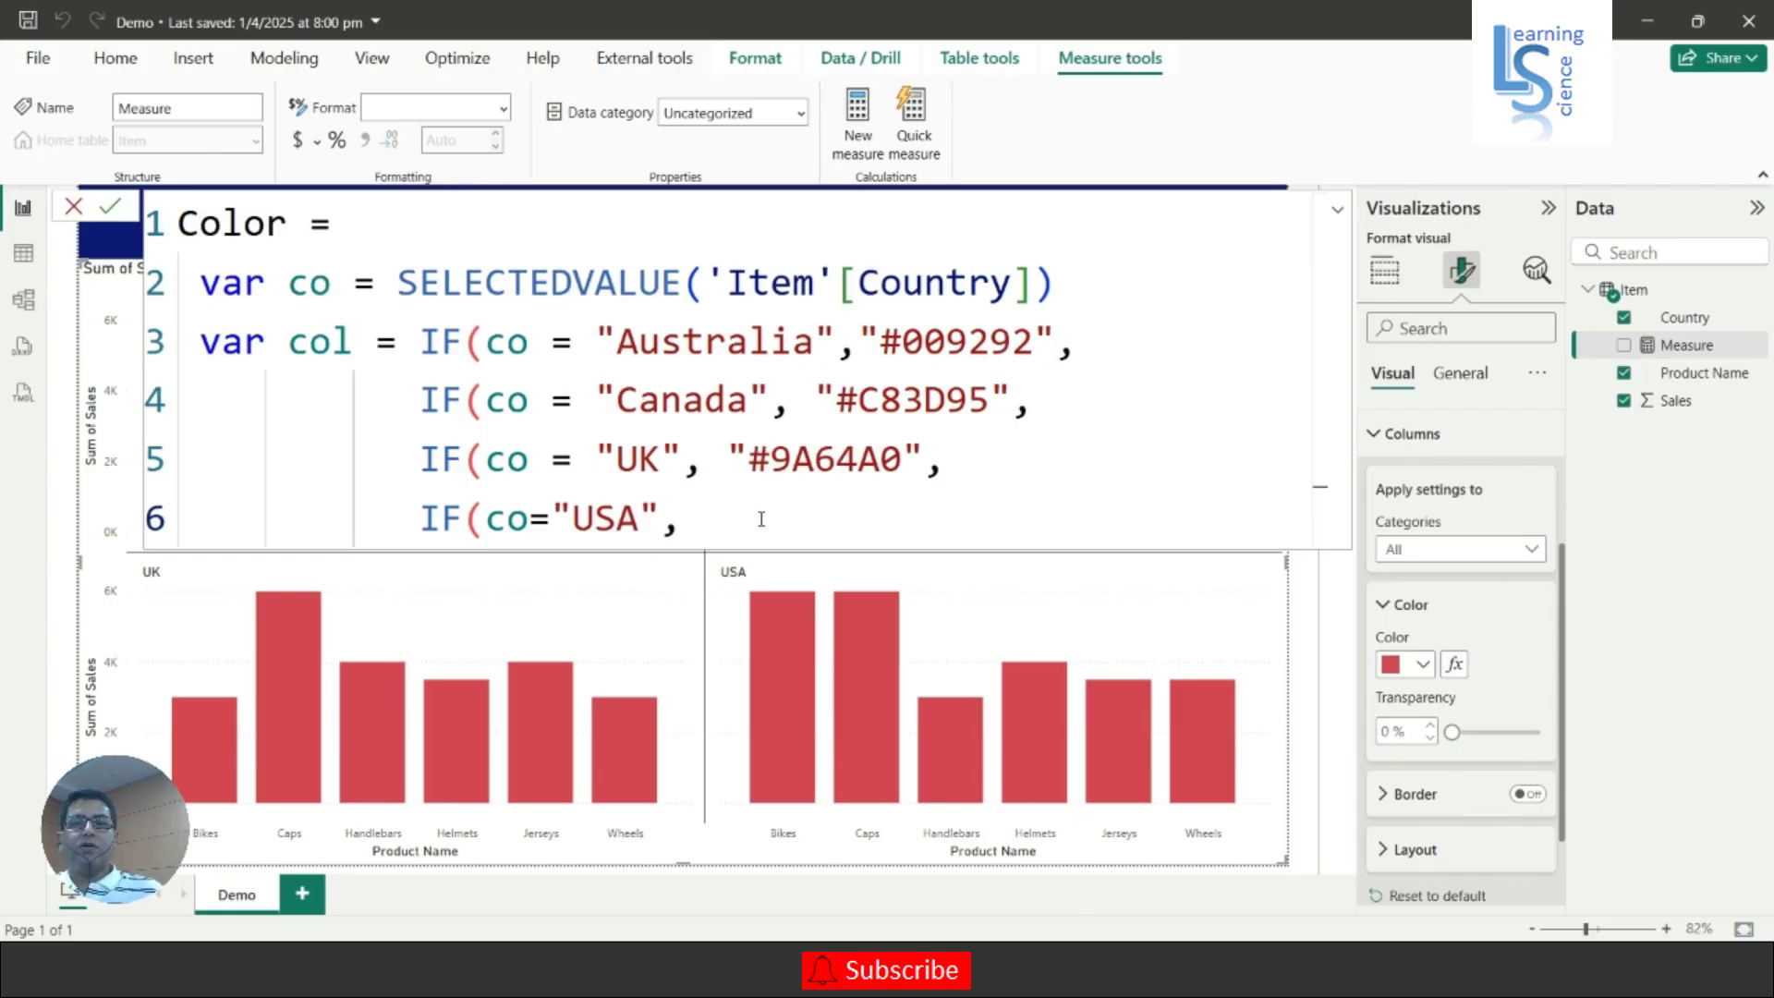
text("")
key(Left)
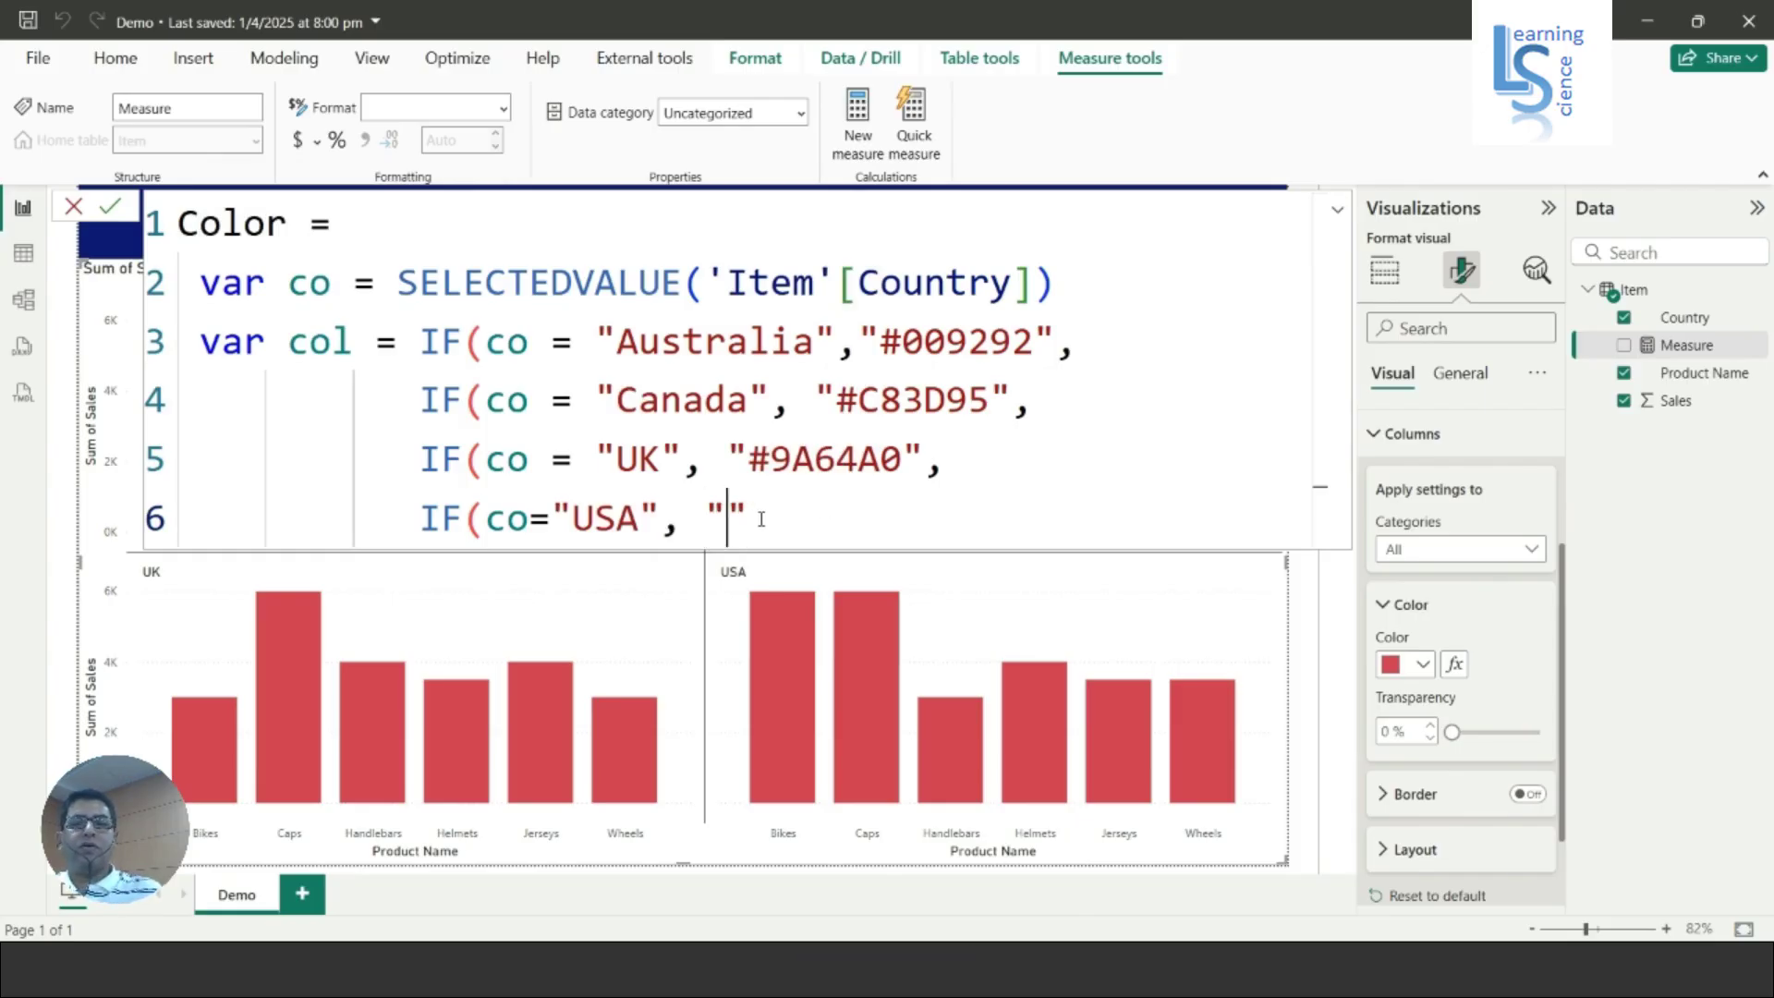
key(ctrl+v)
key(BackSpace)
key(BackSpace)
key(BackSpace)
key(BackSpace)
key(Right)
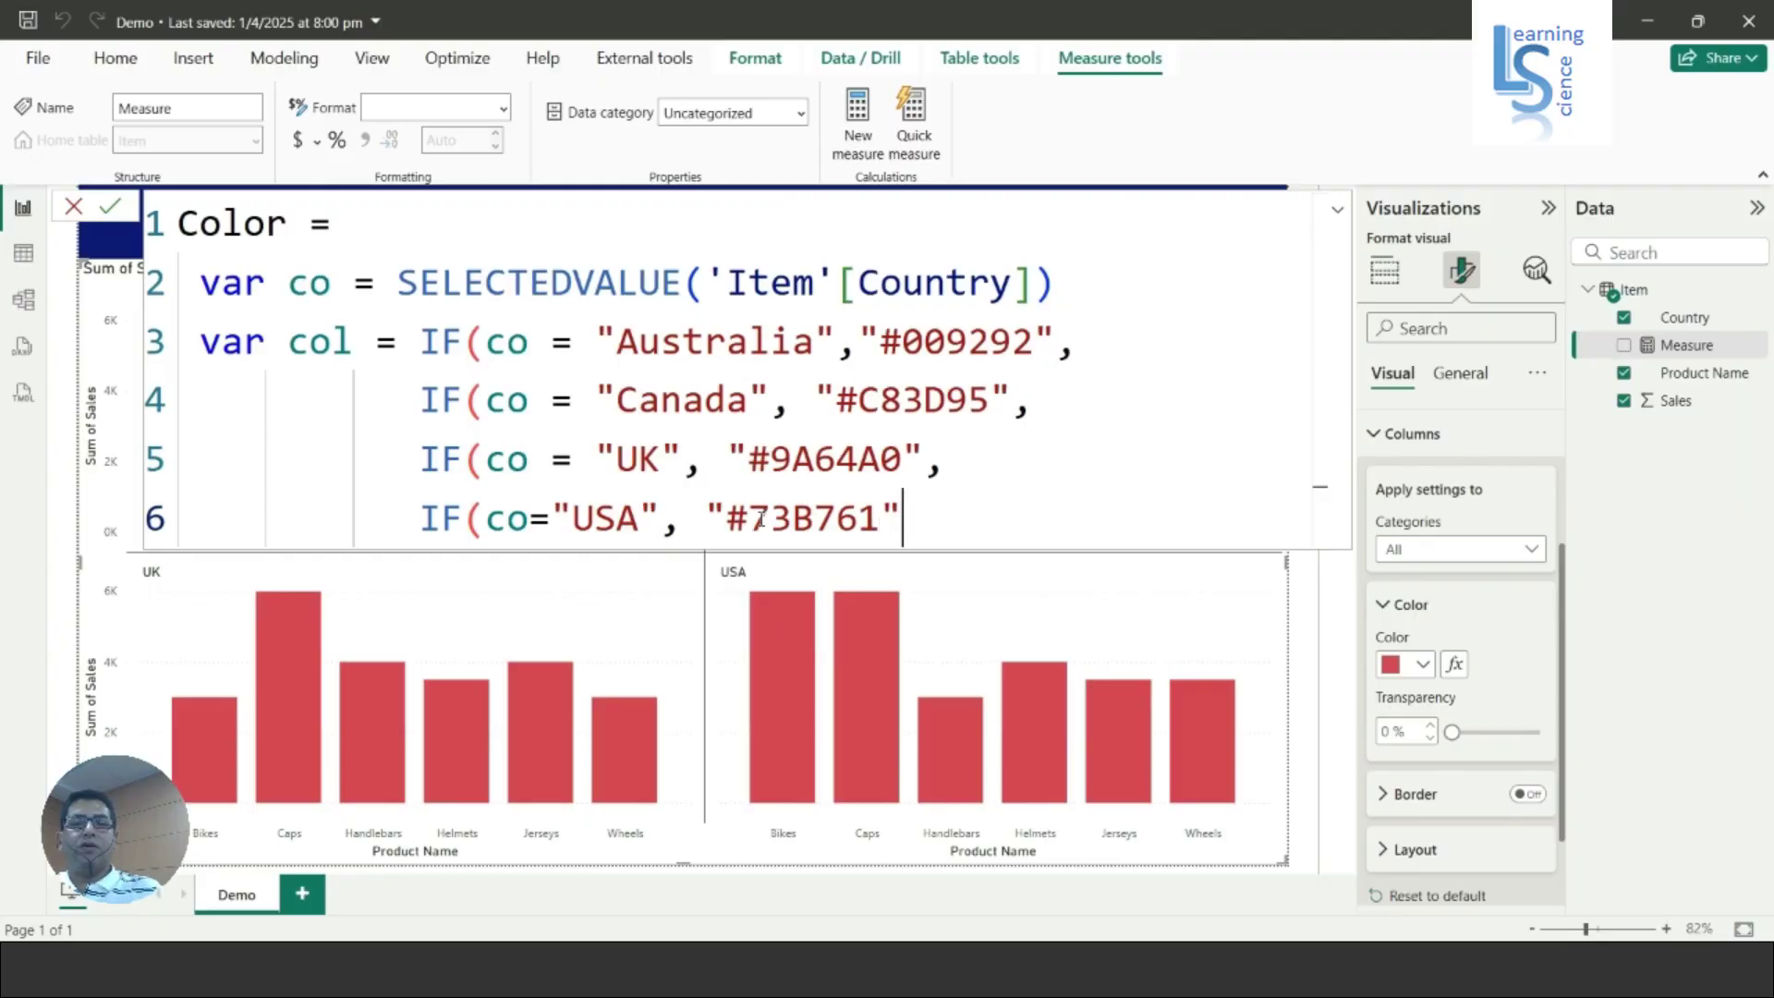
- Close all four nested IF functions with closing parentheses on a new line
key(shift+Return)
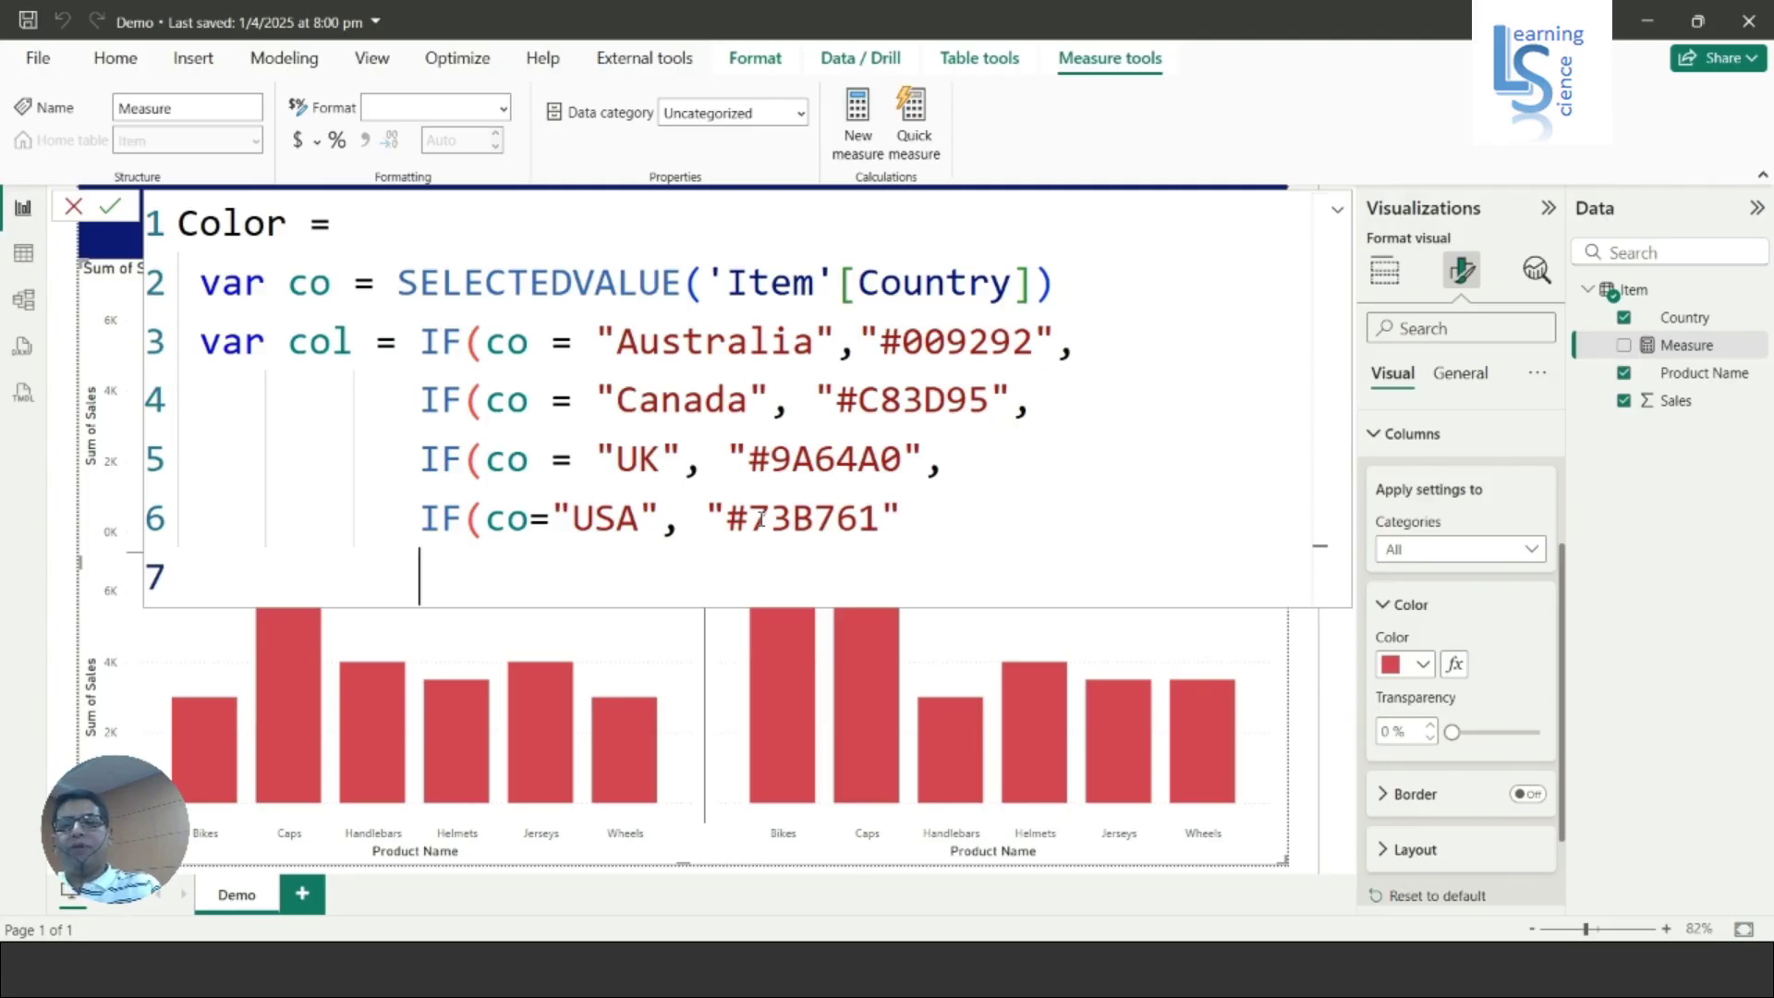
text())))
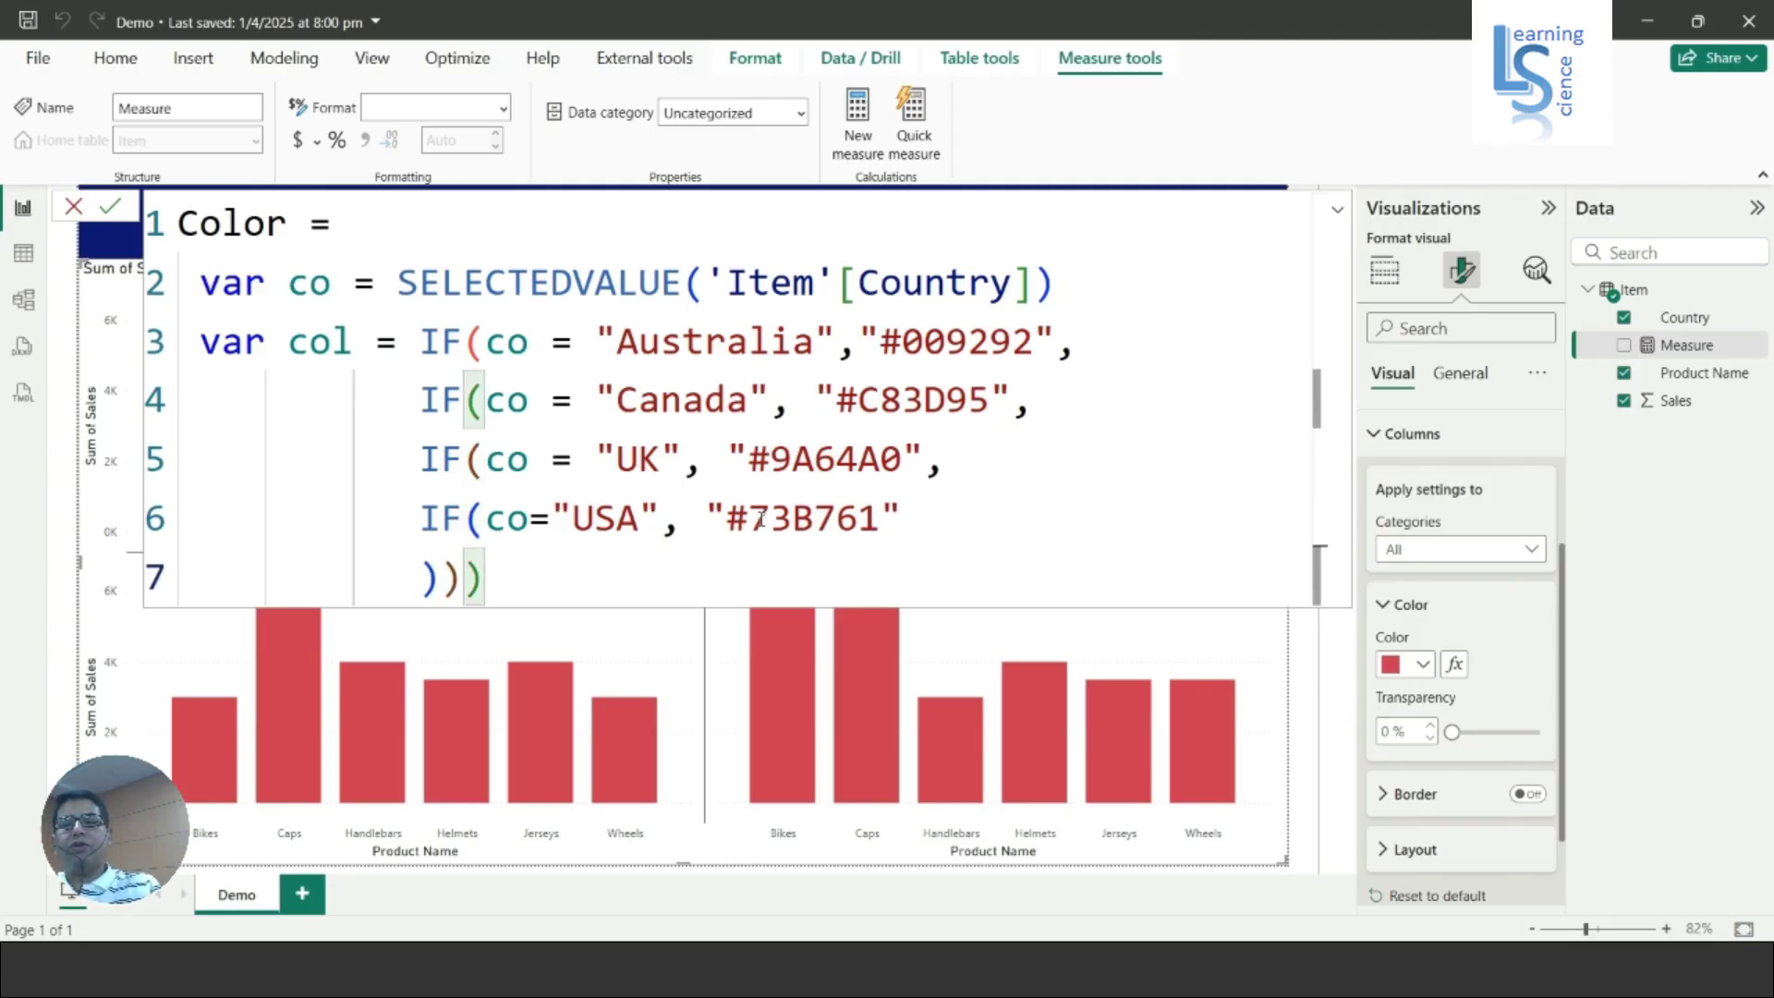
text())
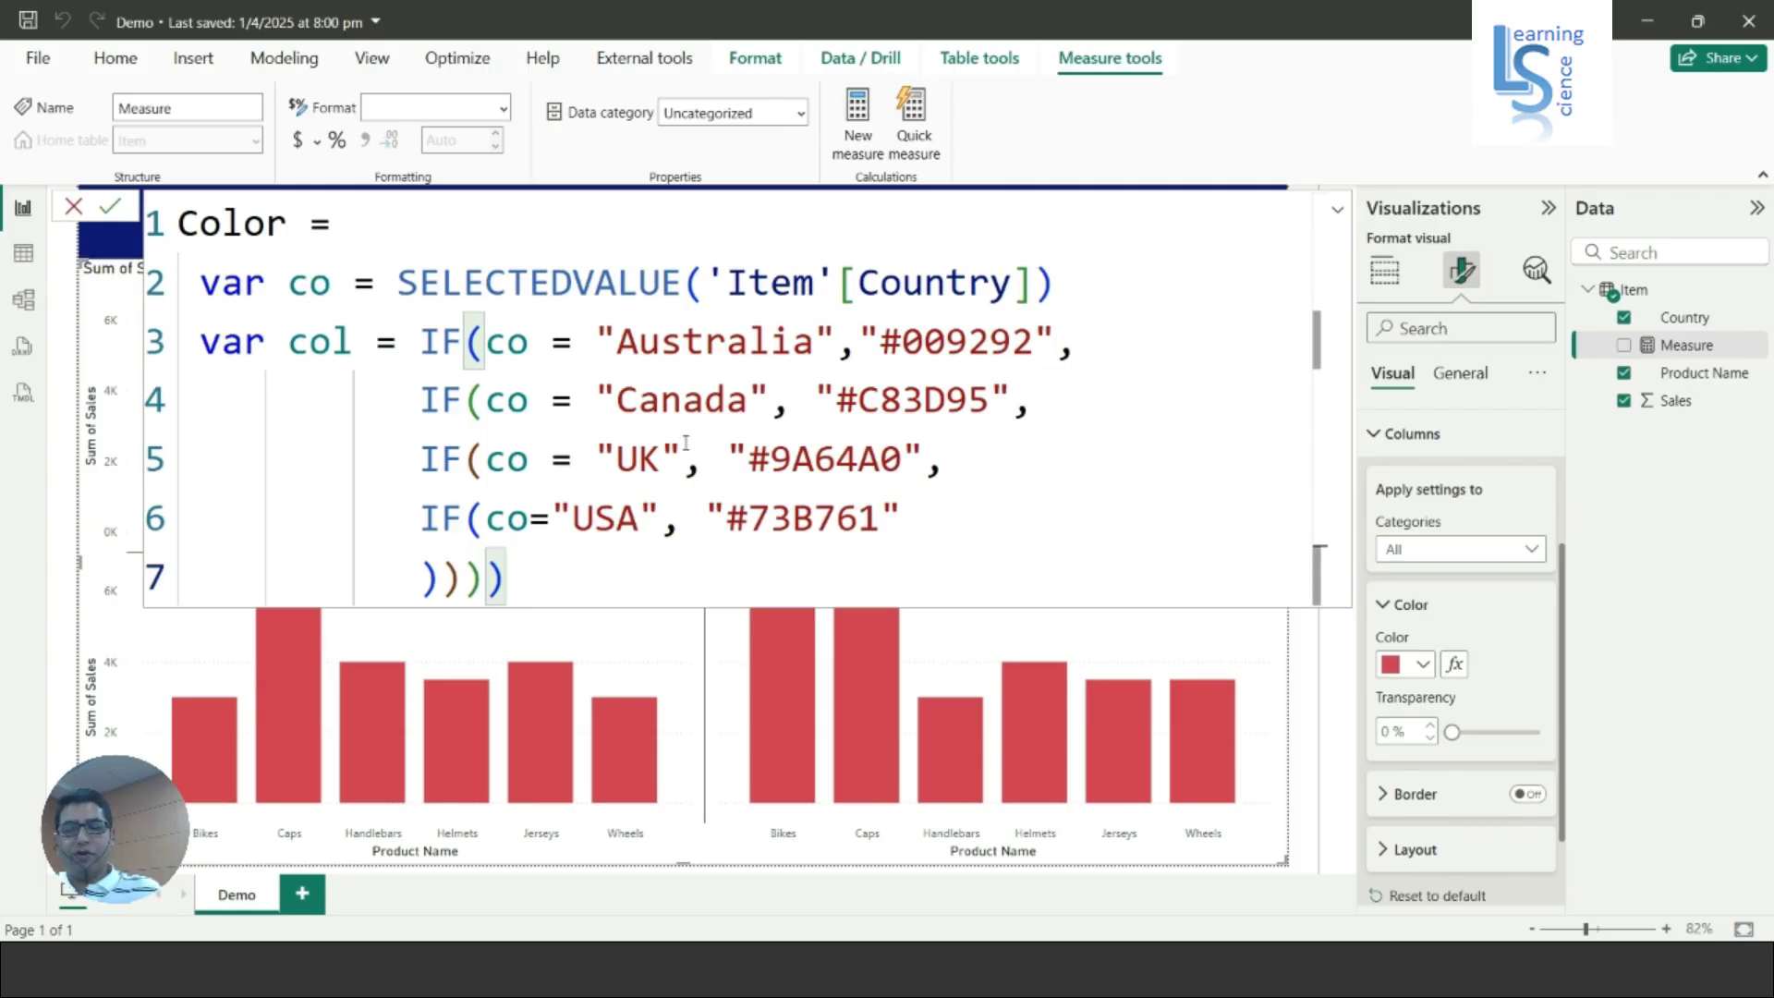
- Add RETURN col on an unindented new line and commit the Color measure
key(Return)
key(BackSpace)
key(BackSpace)
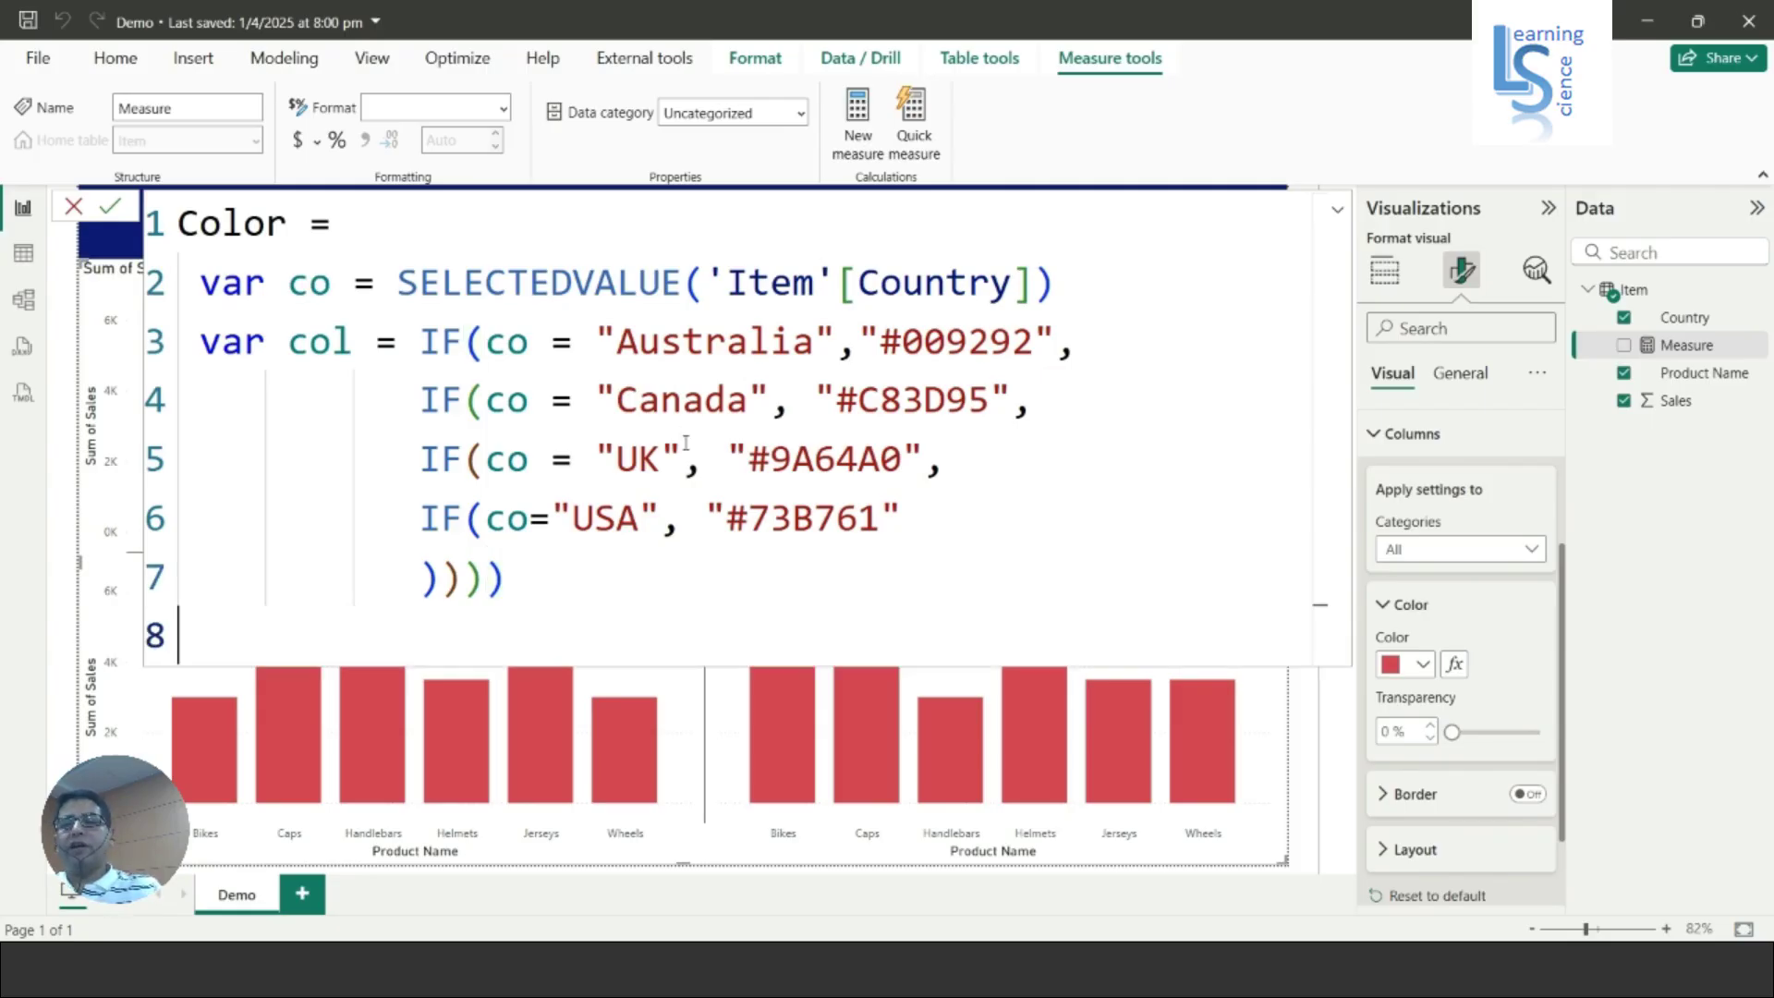
text(RETURN)
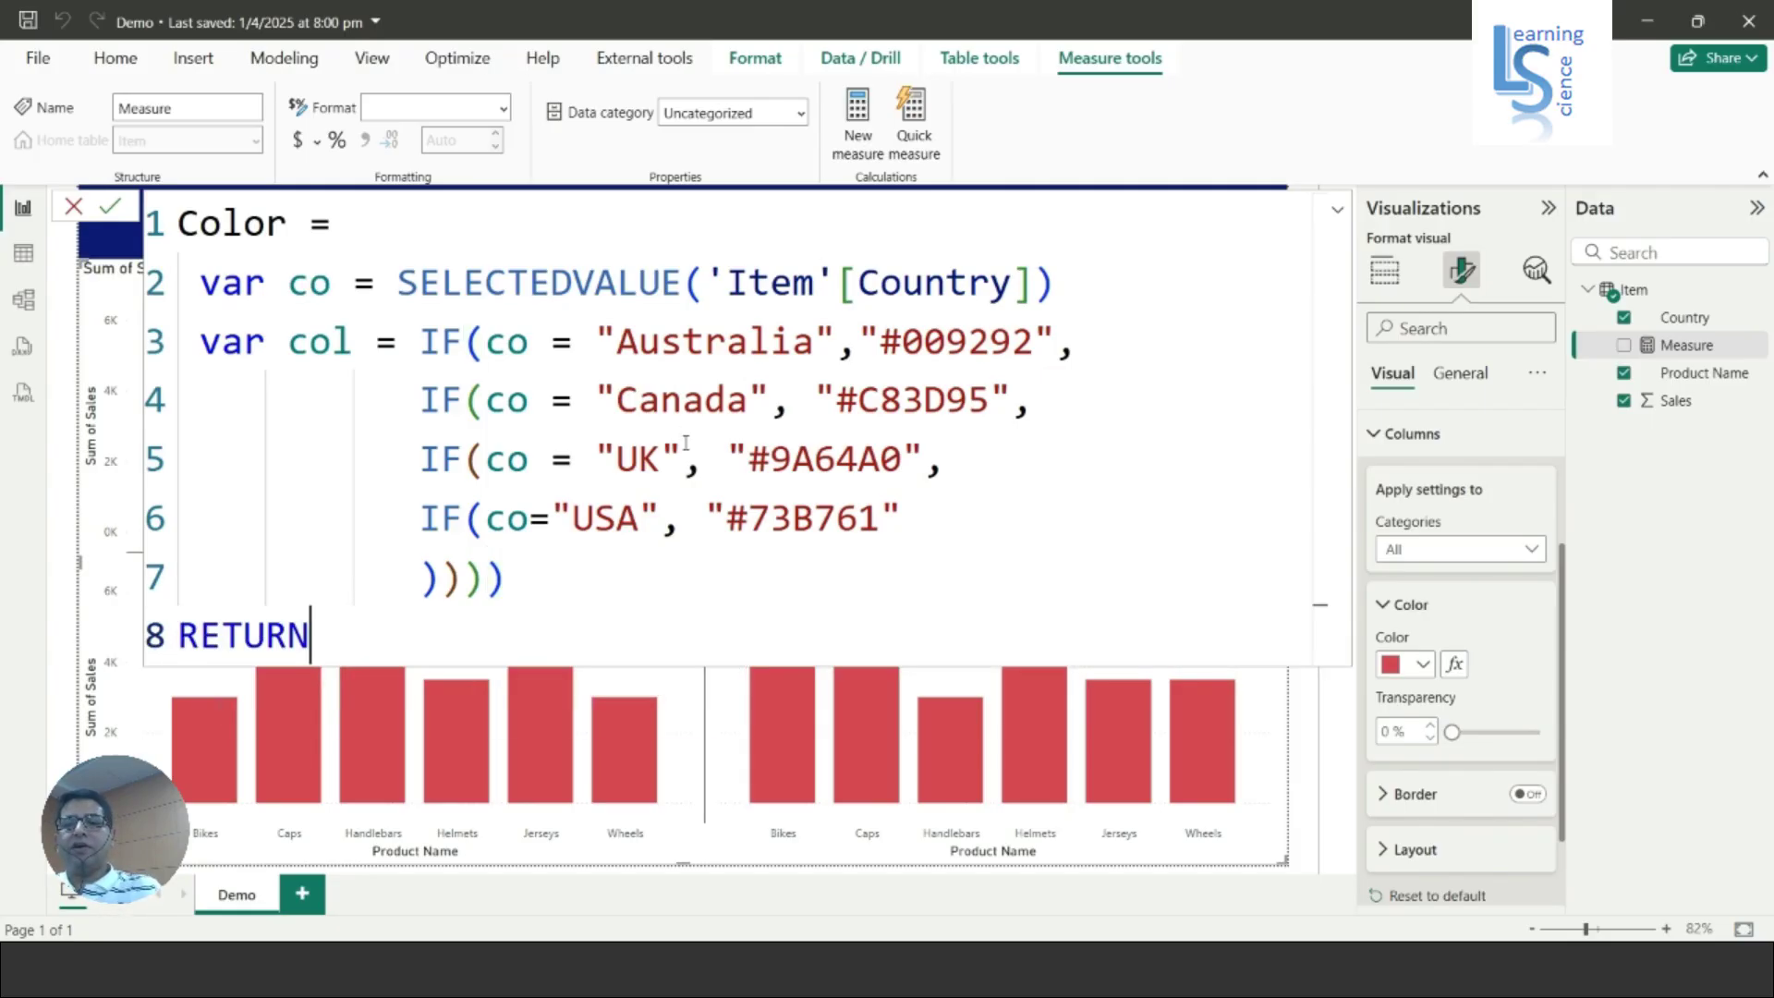
text( col)
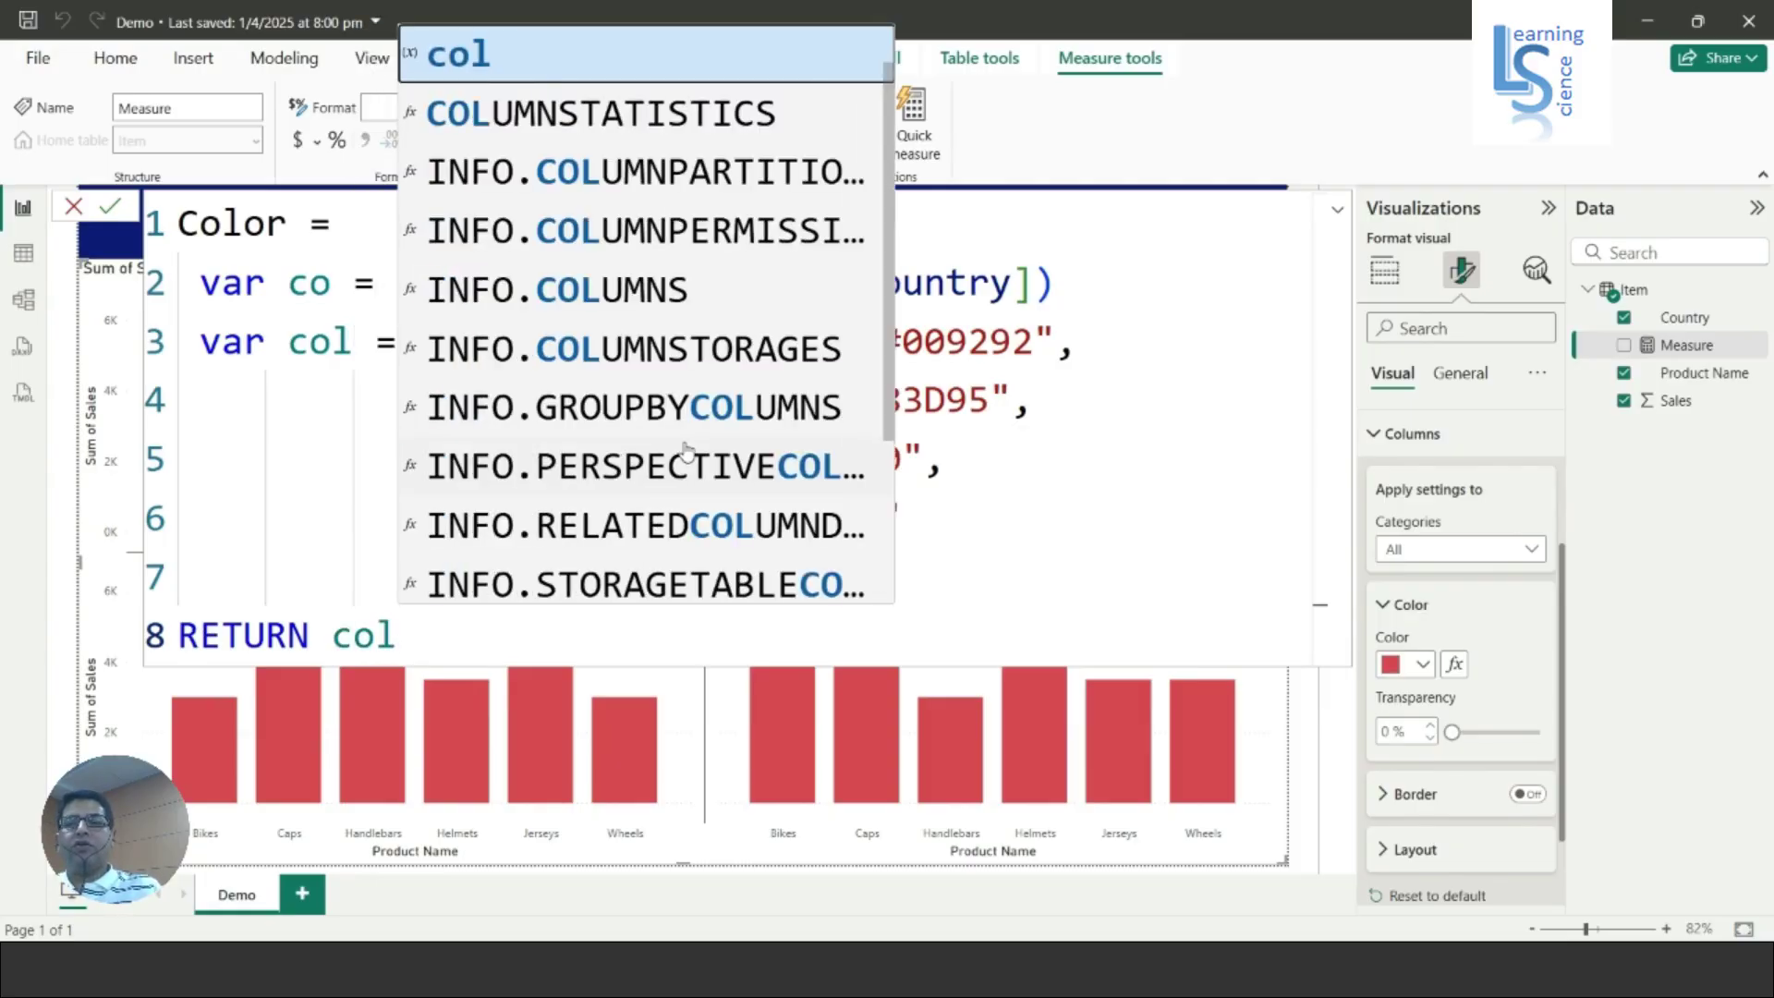
click(645, 76)
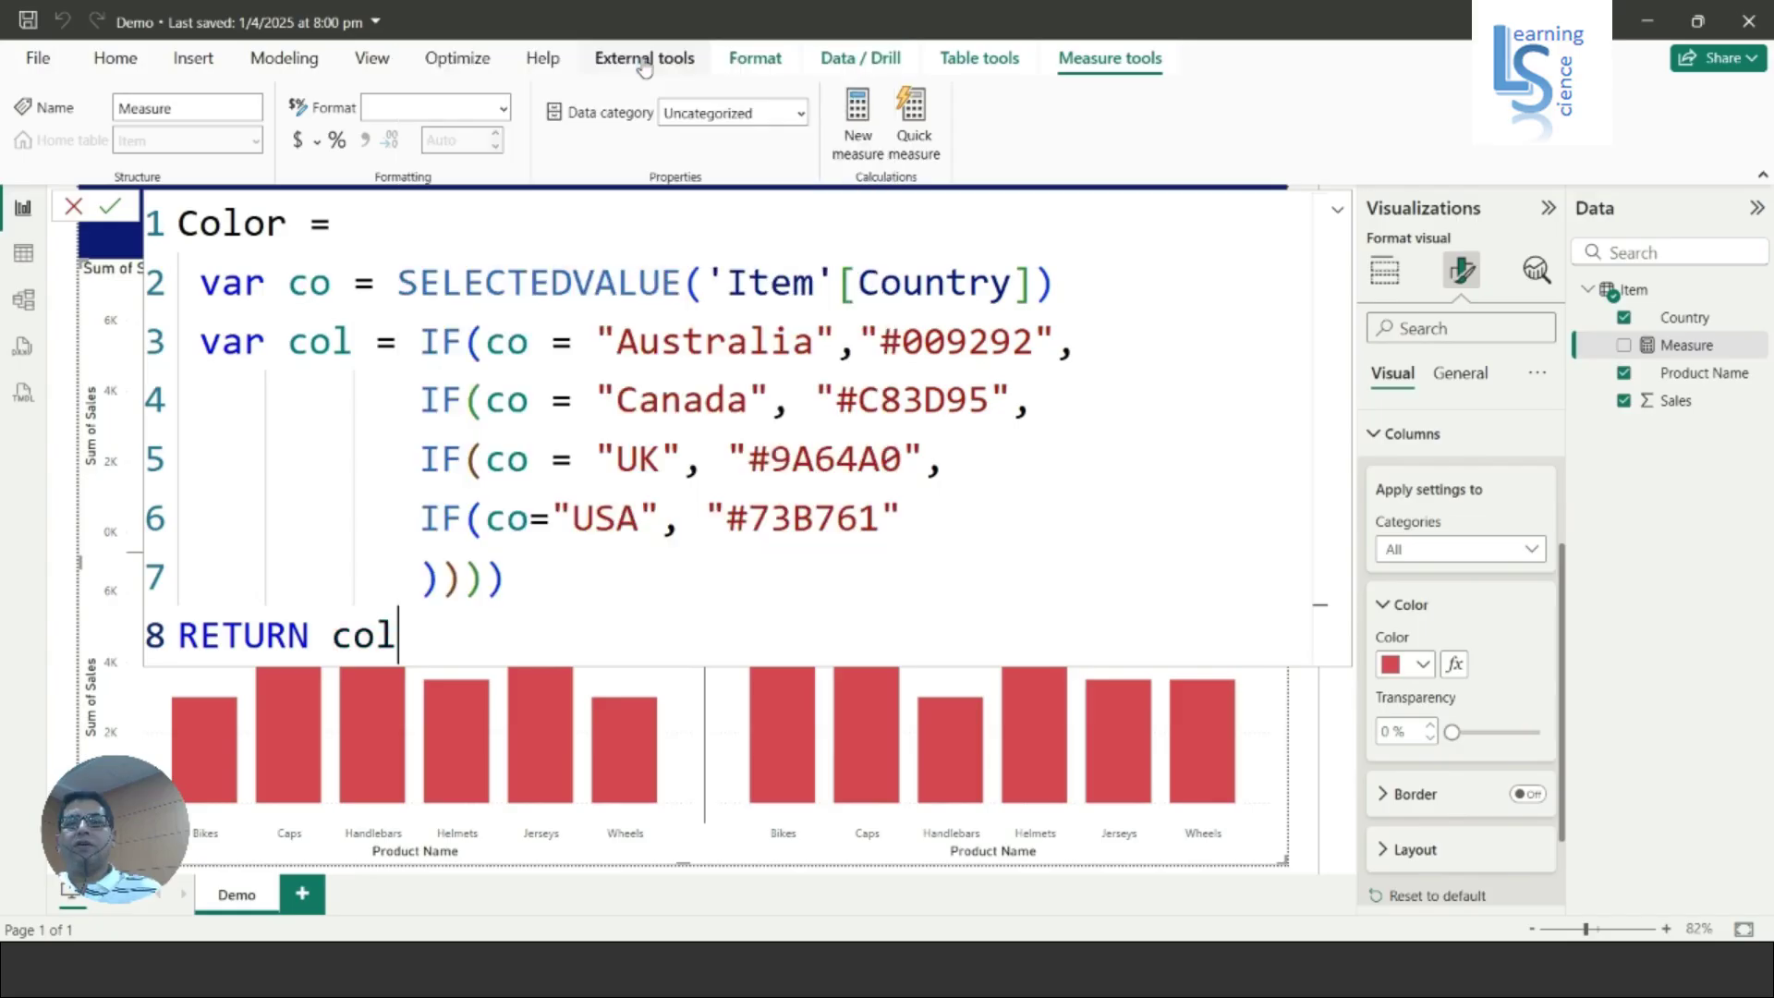
click(115, 209)
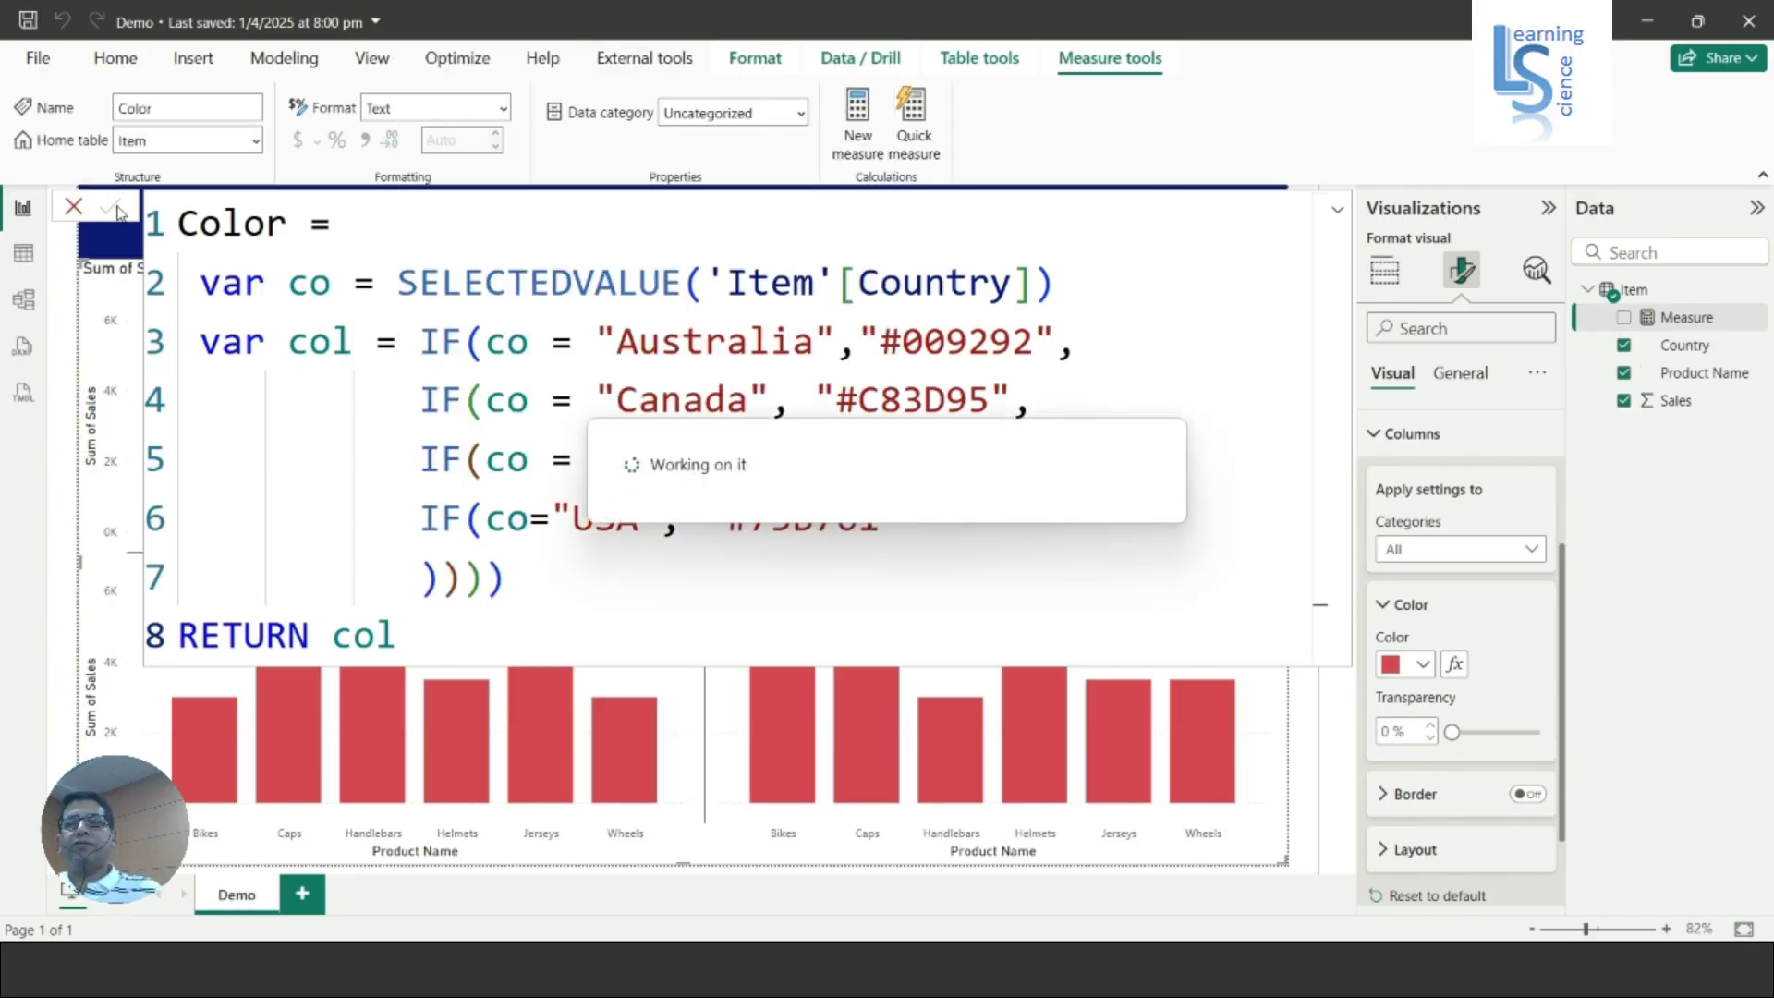
- Review the Color measure's SELECTEDVALUE variable, each country's IF condition and the returned col variable
drag(202, 279, 1099, 279)
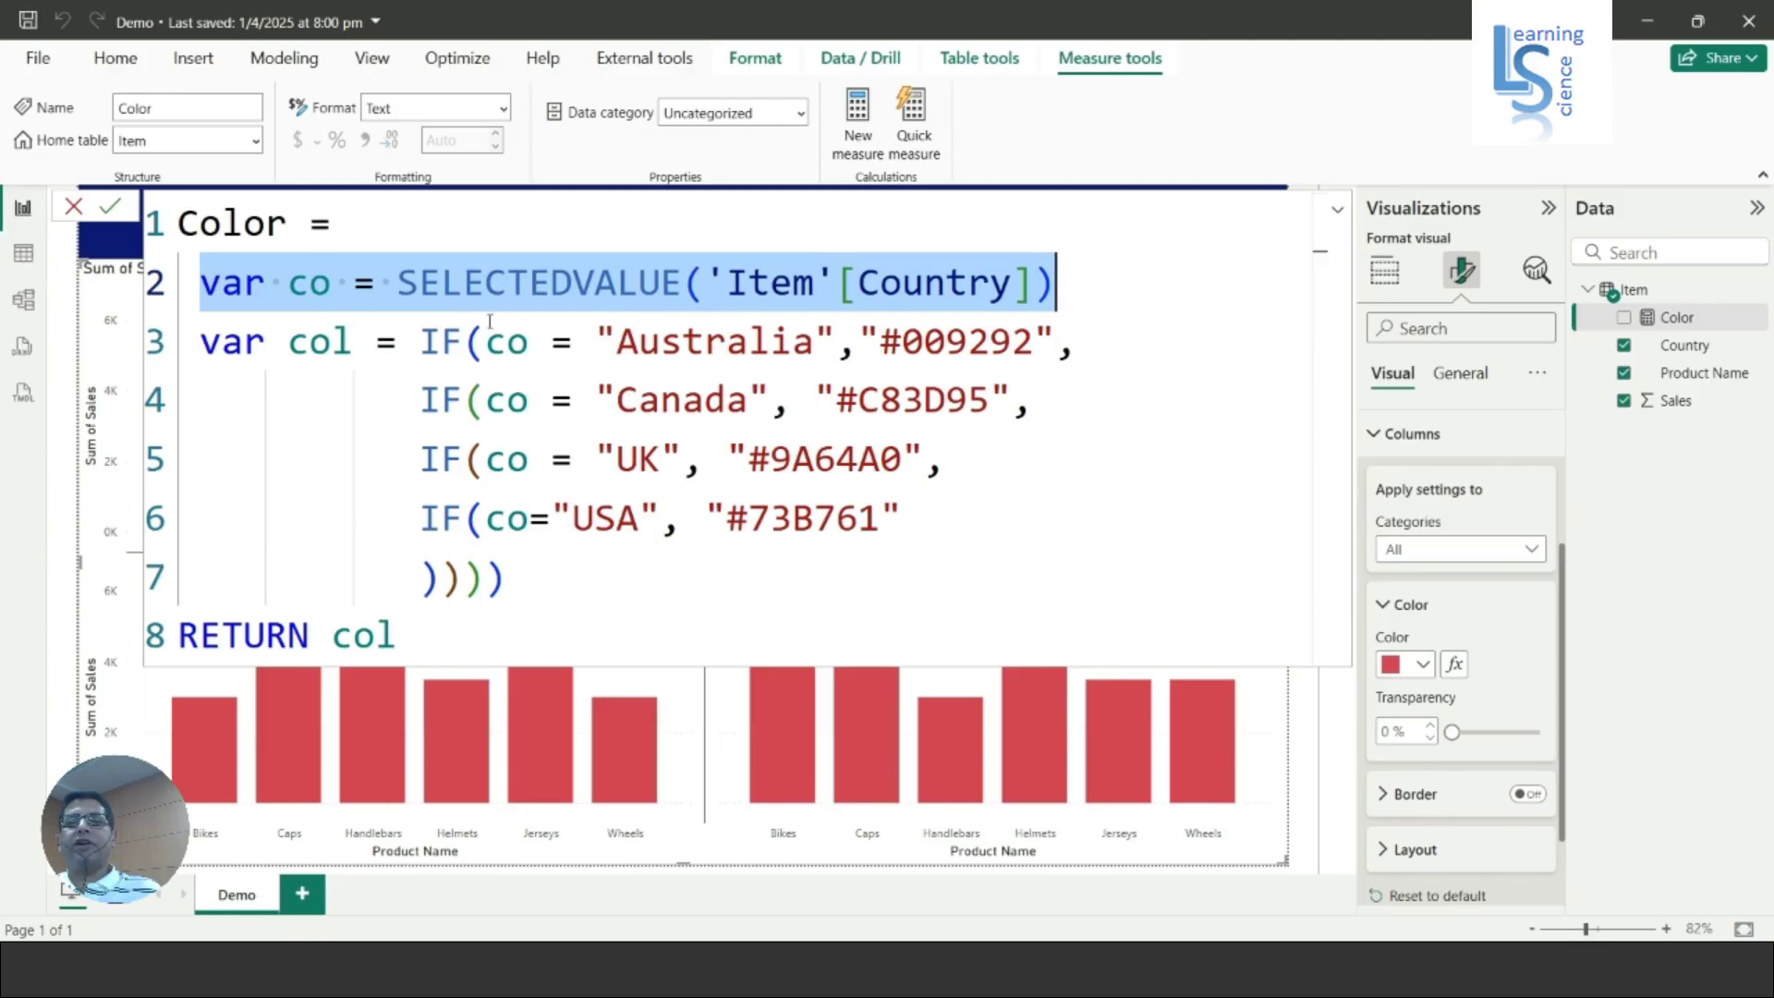
drag(420, 338, 837, 342)
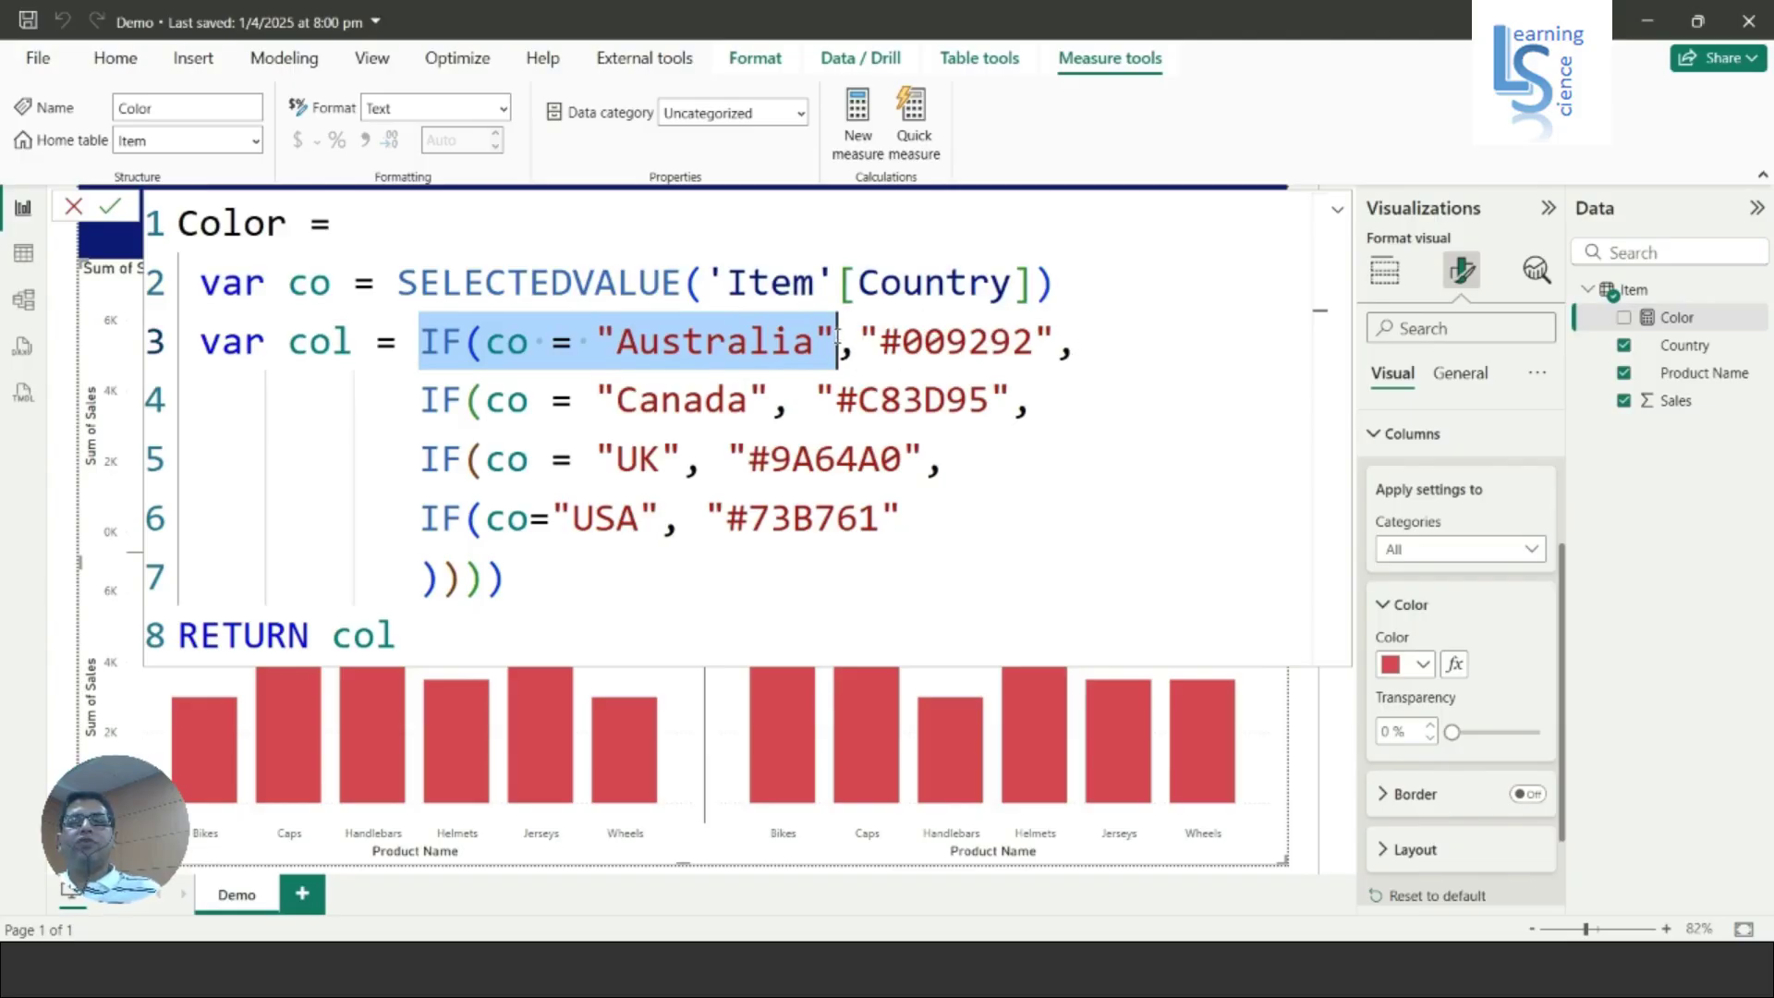
drag(421, 400, 1035, 400)
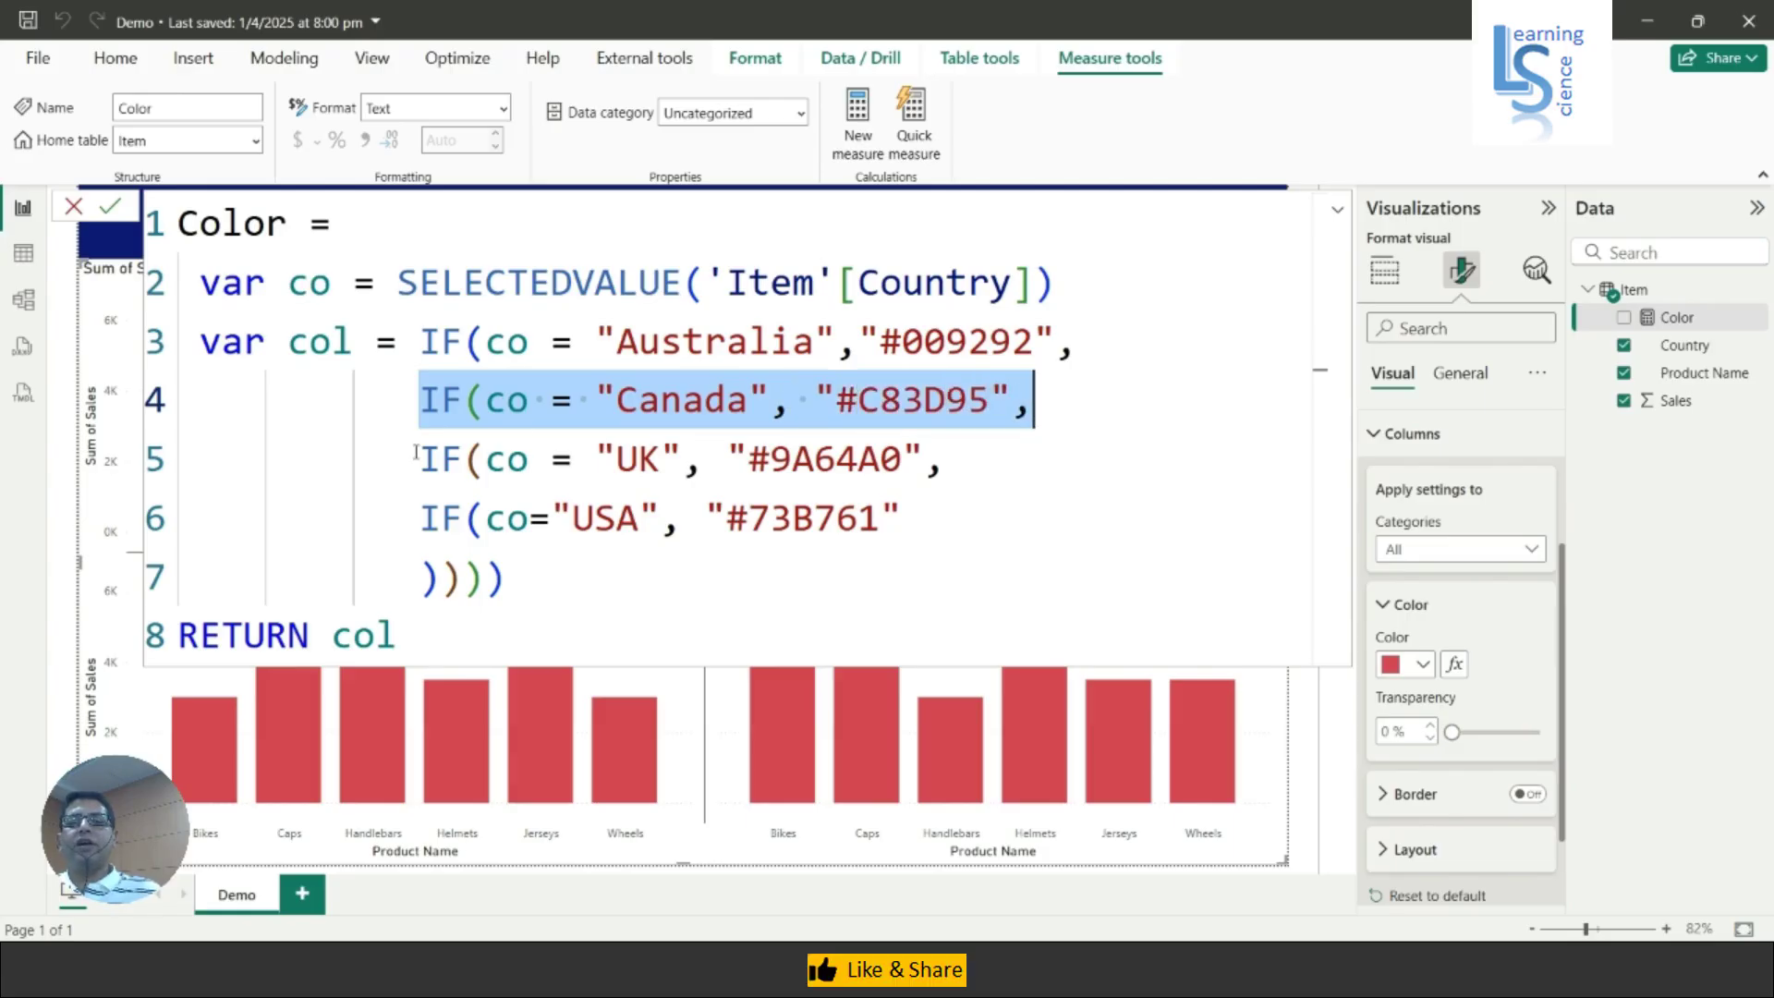
drag(421, 459, 944, 451)
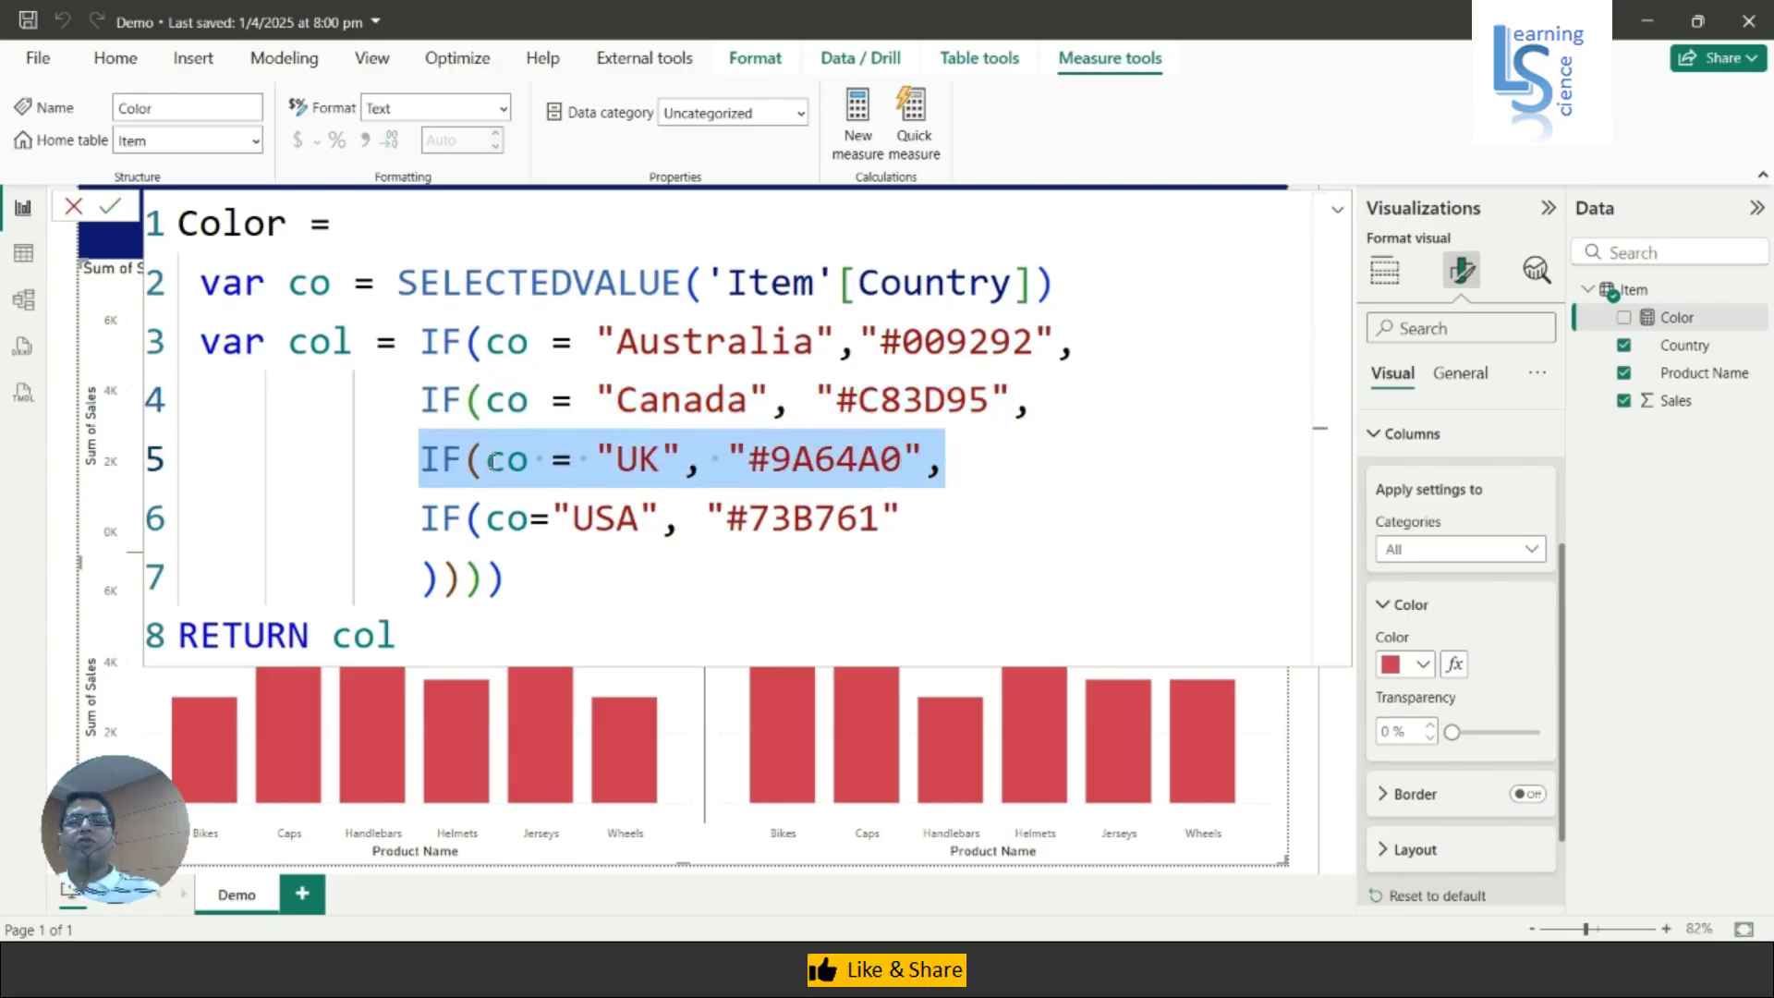
drag(421, 518, 924, 509)
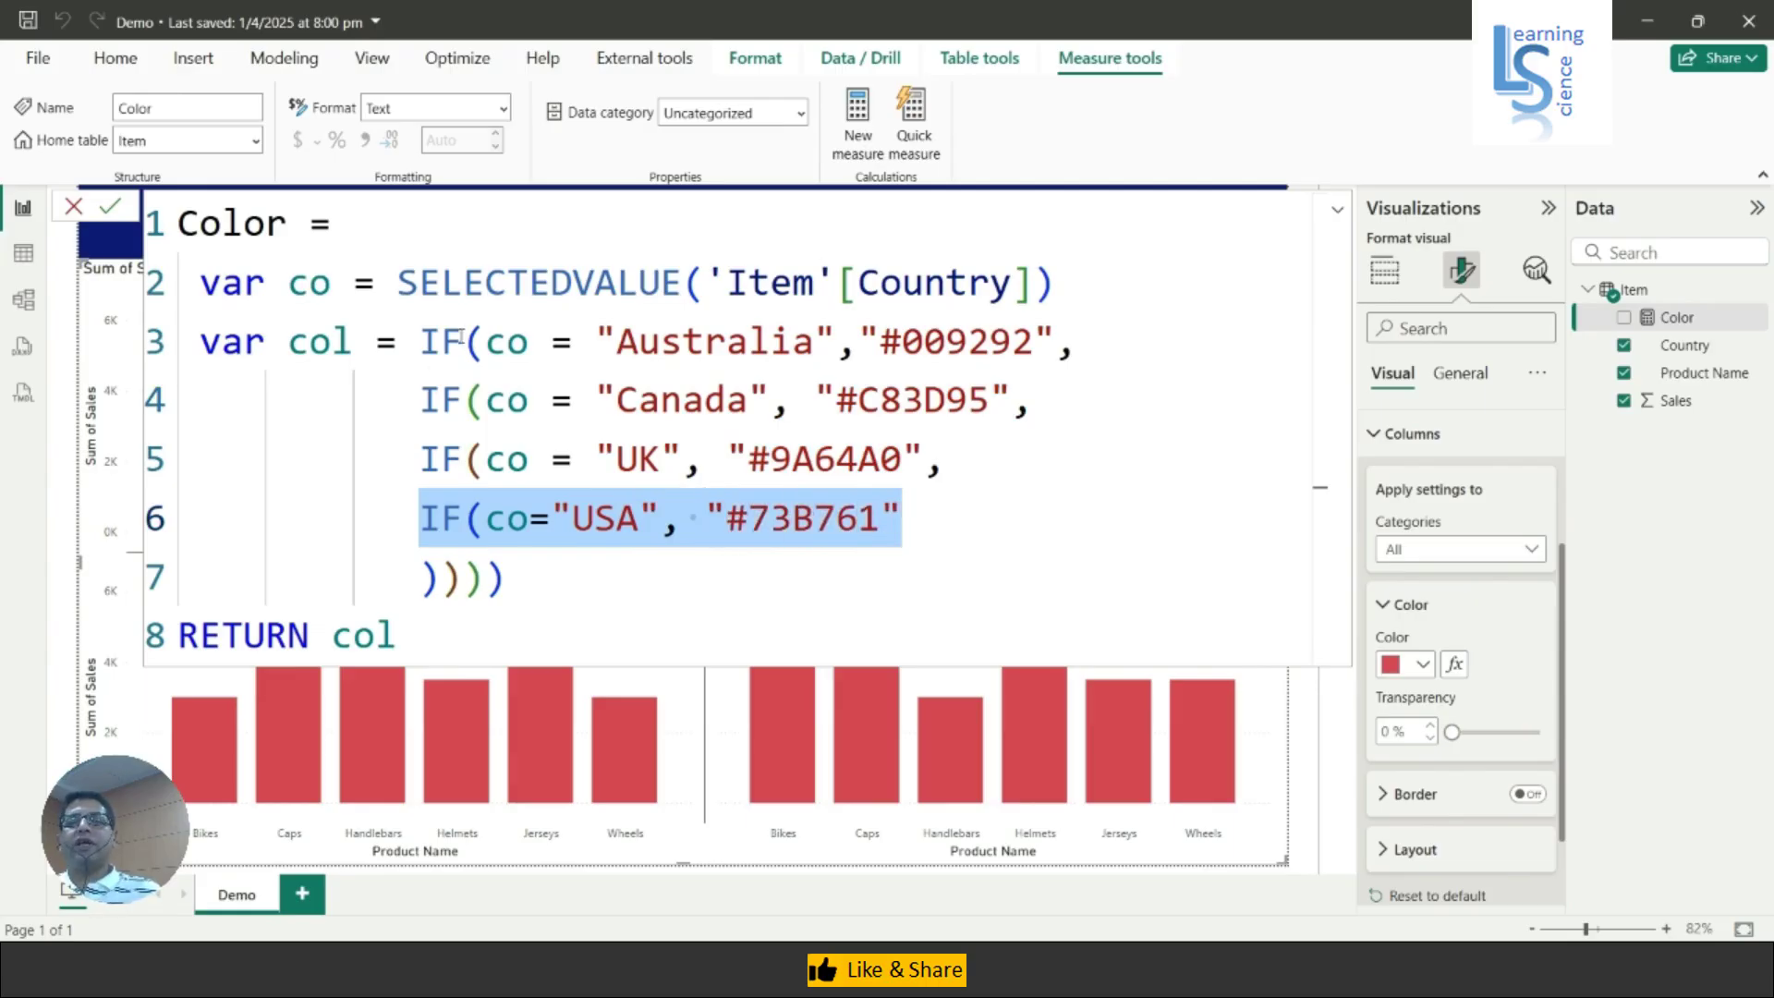
drag(330, 635, 411, 631)
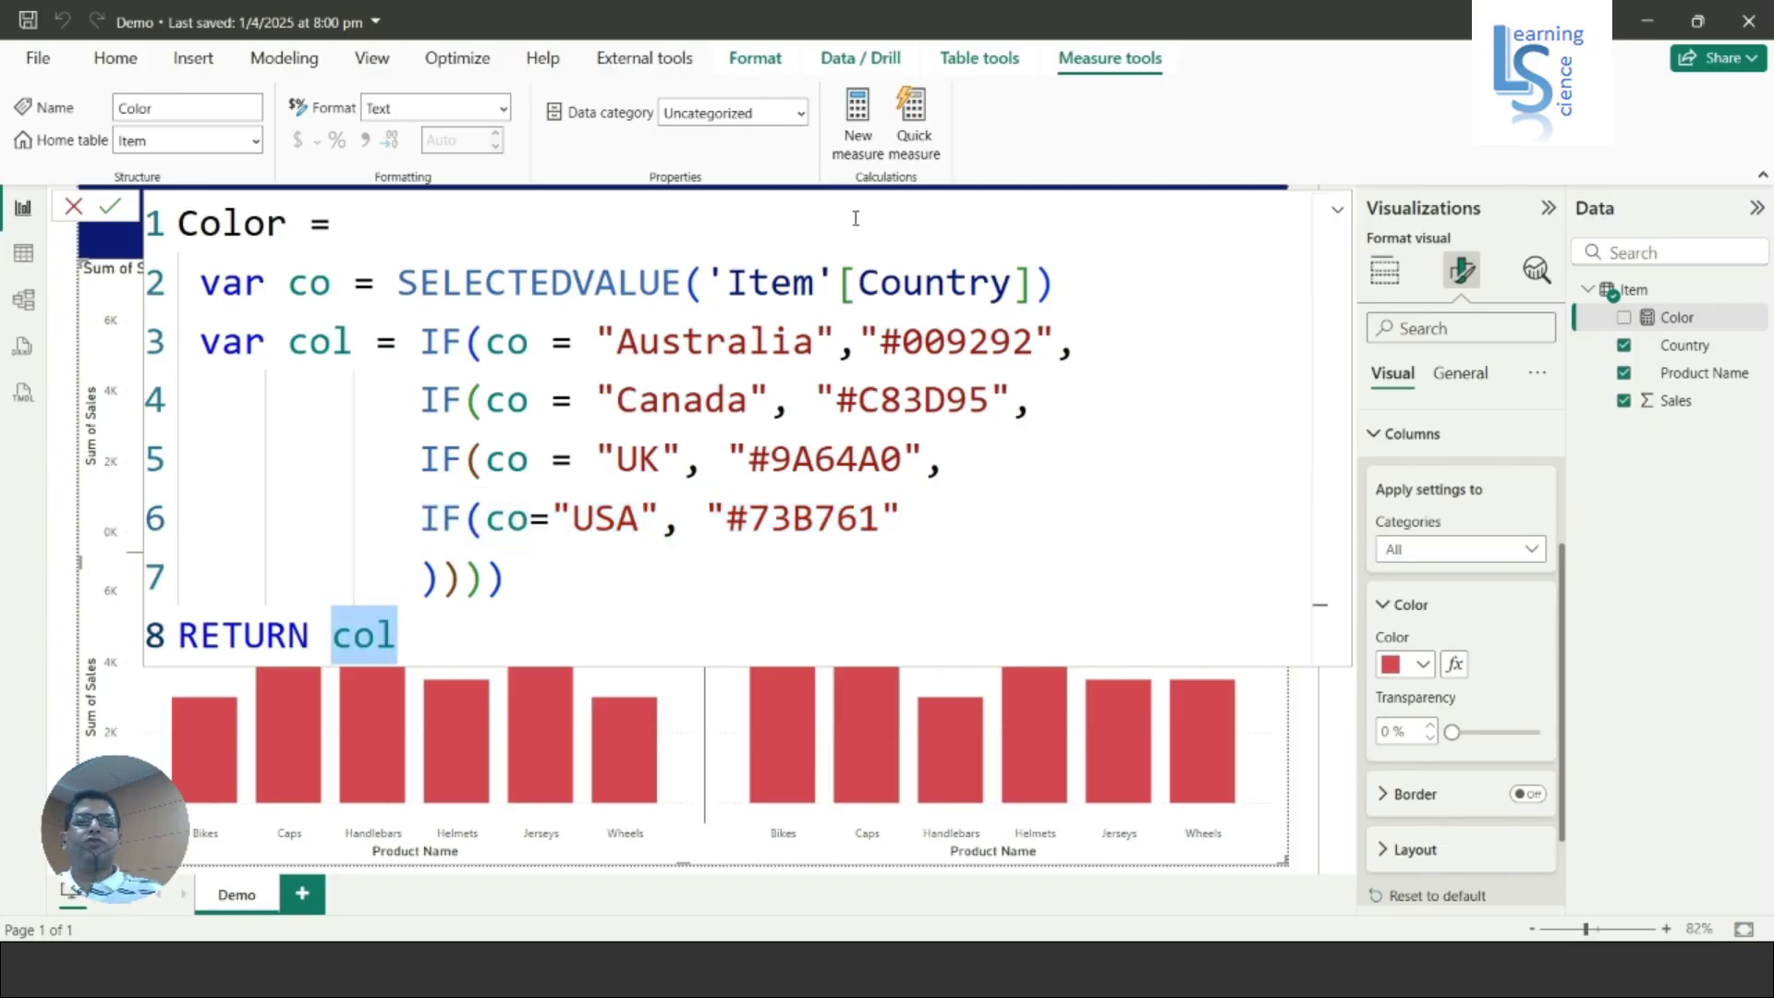
click(110, 206)
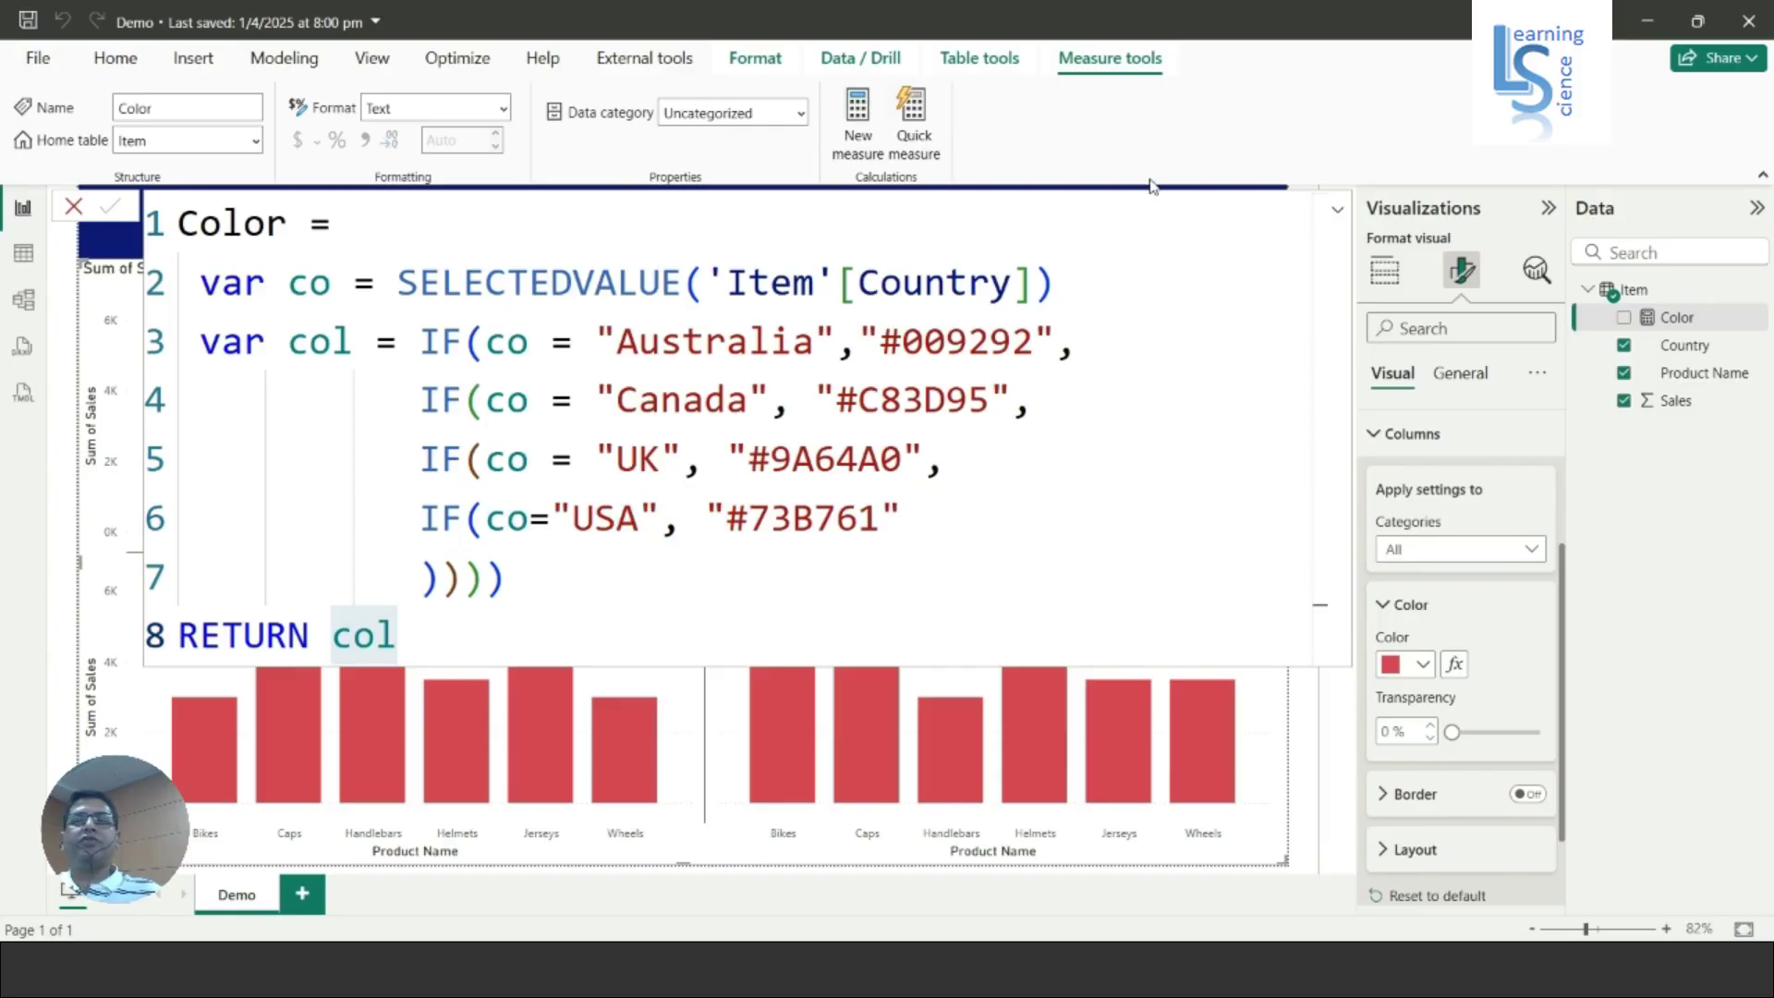
- Collapse the expanded formula and set the column color's conditional formatting style to Field value for all categories
click(1338, 210)
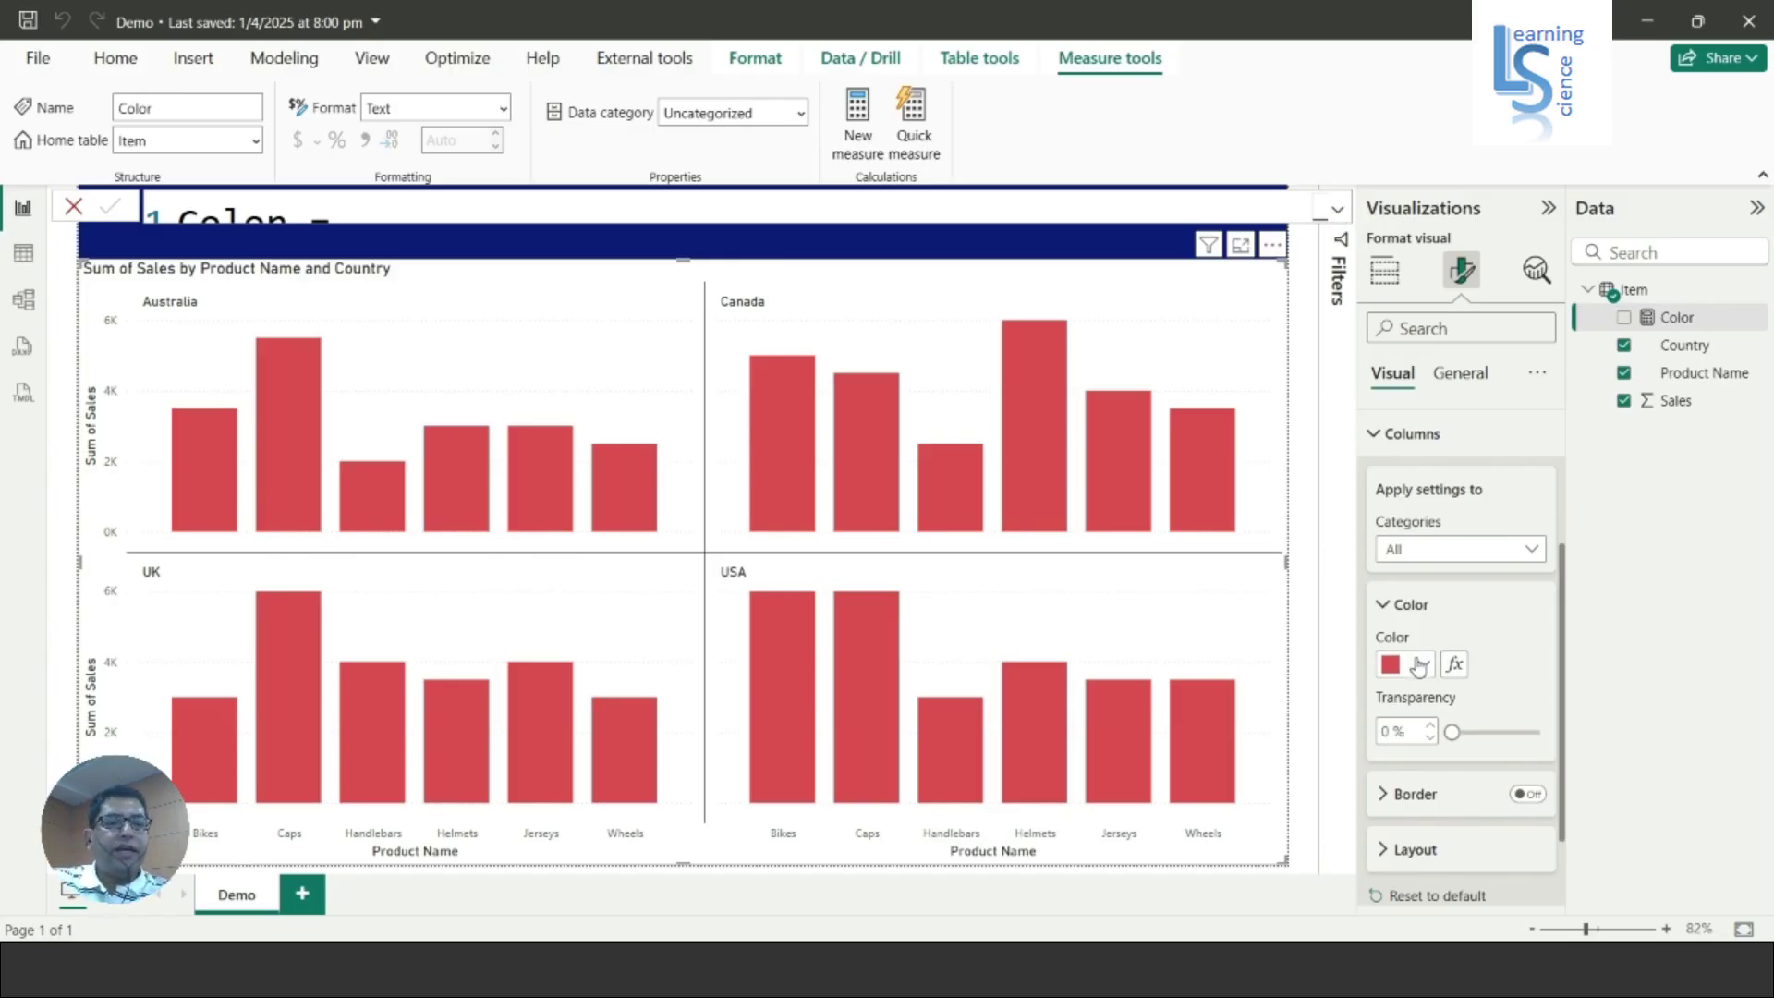
scroll(1455, 622, up, 2)
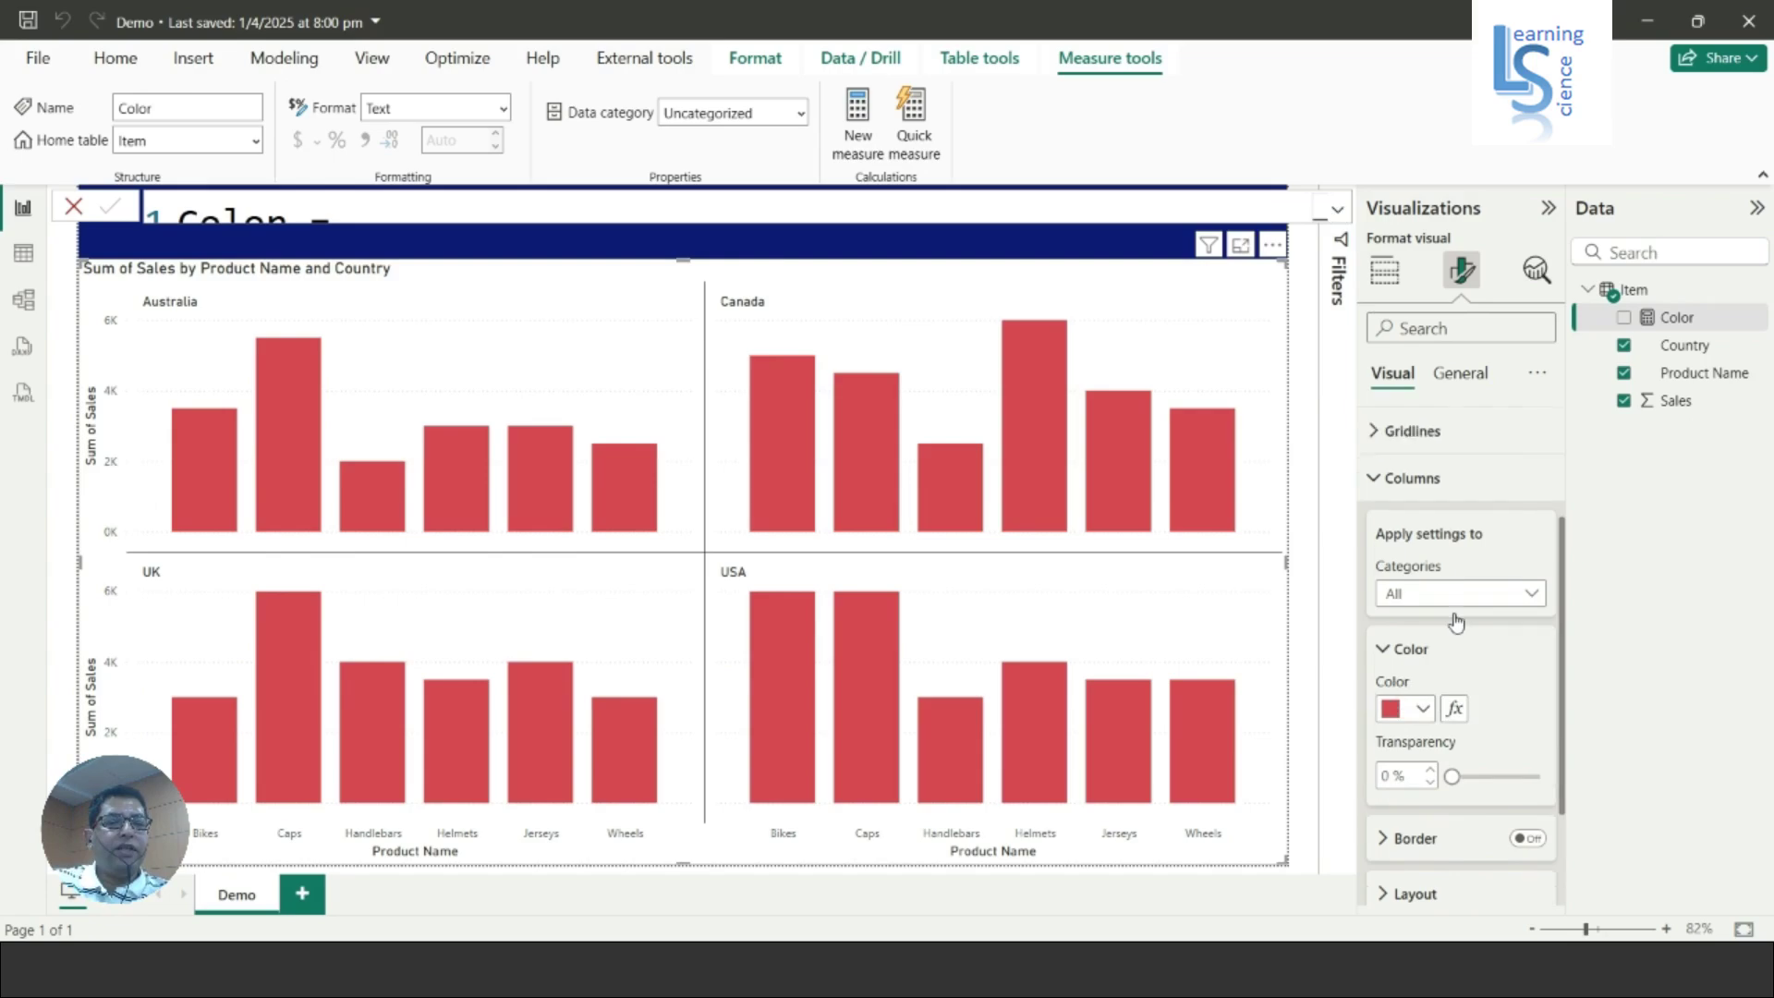
scroll(1434, 669, down, 2)
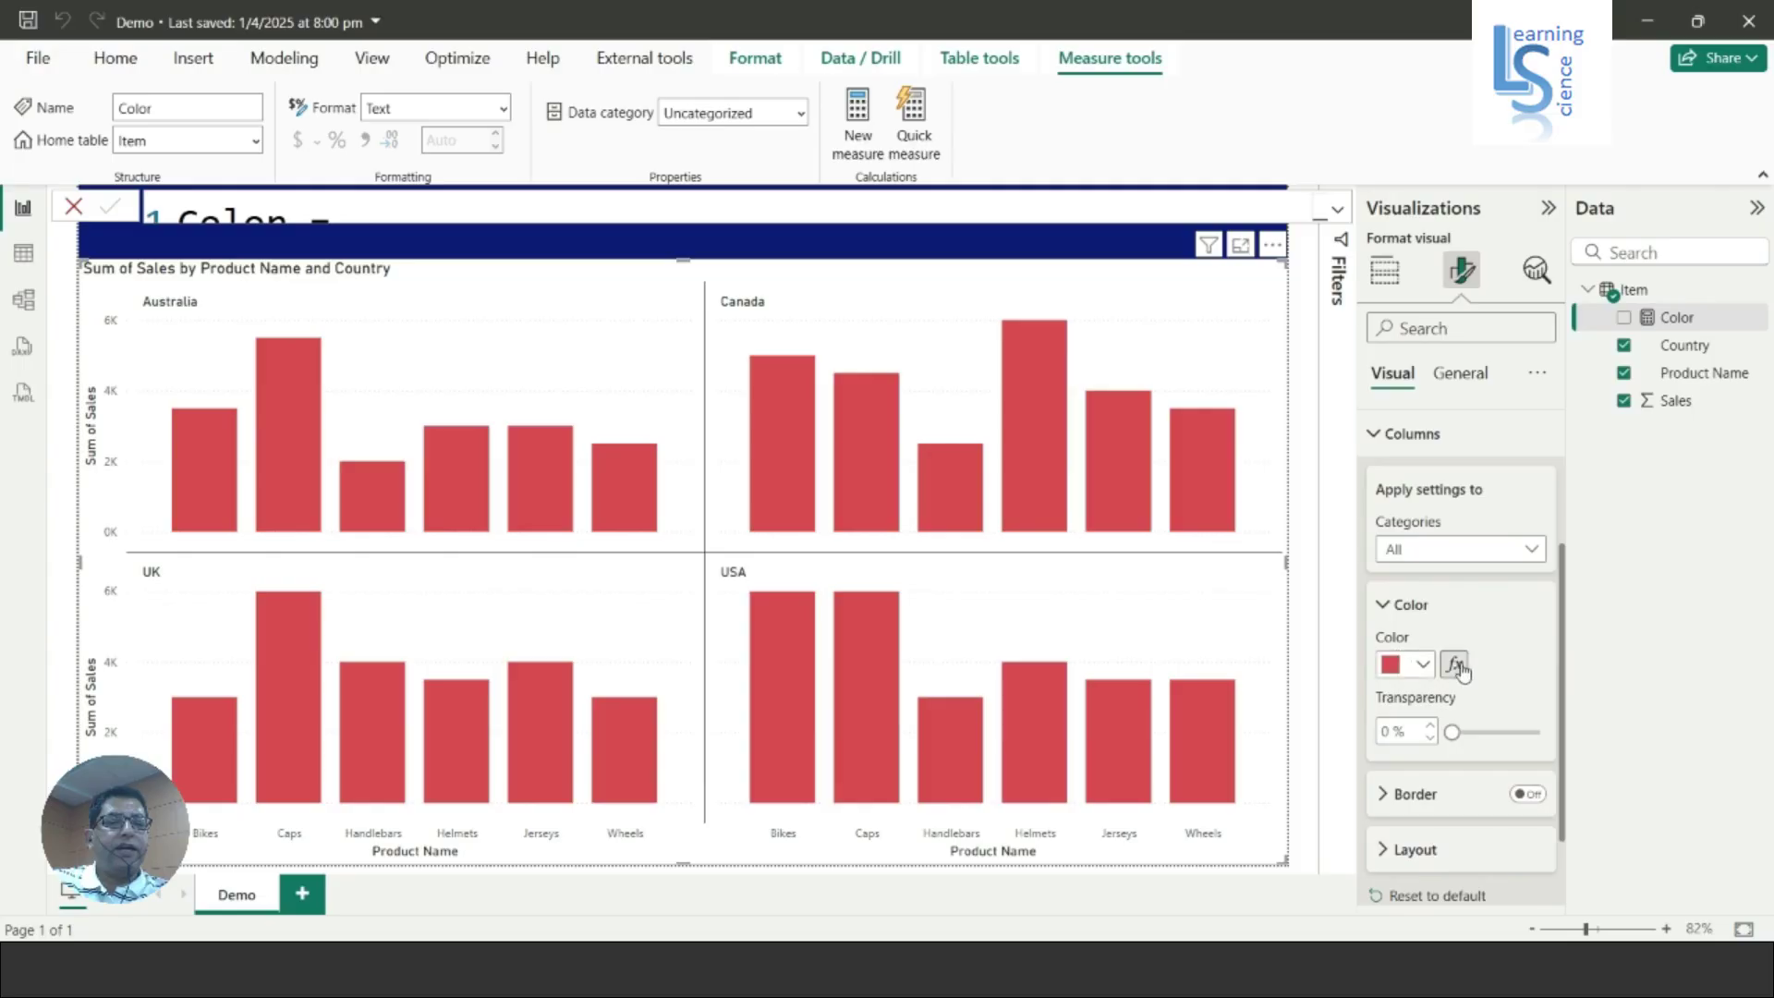
click(1458, 667)
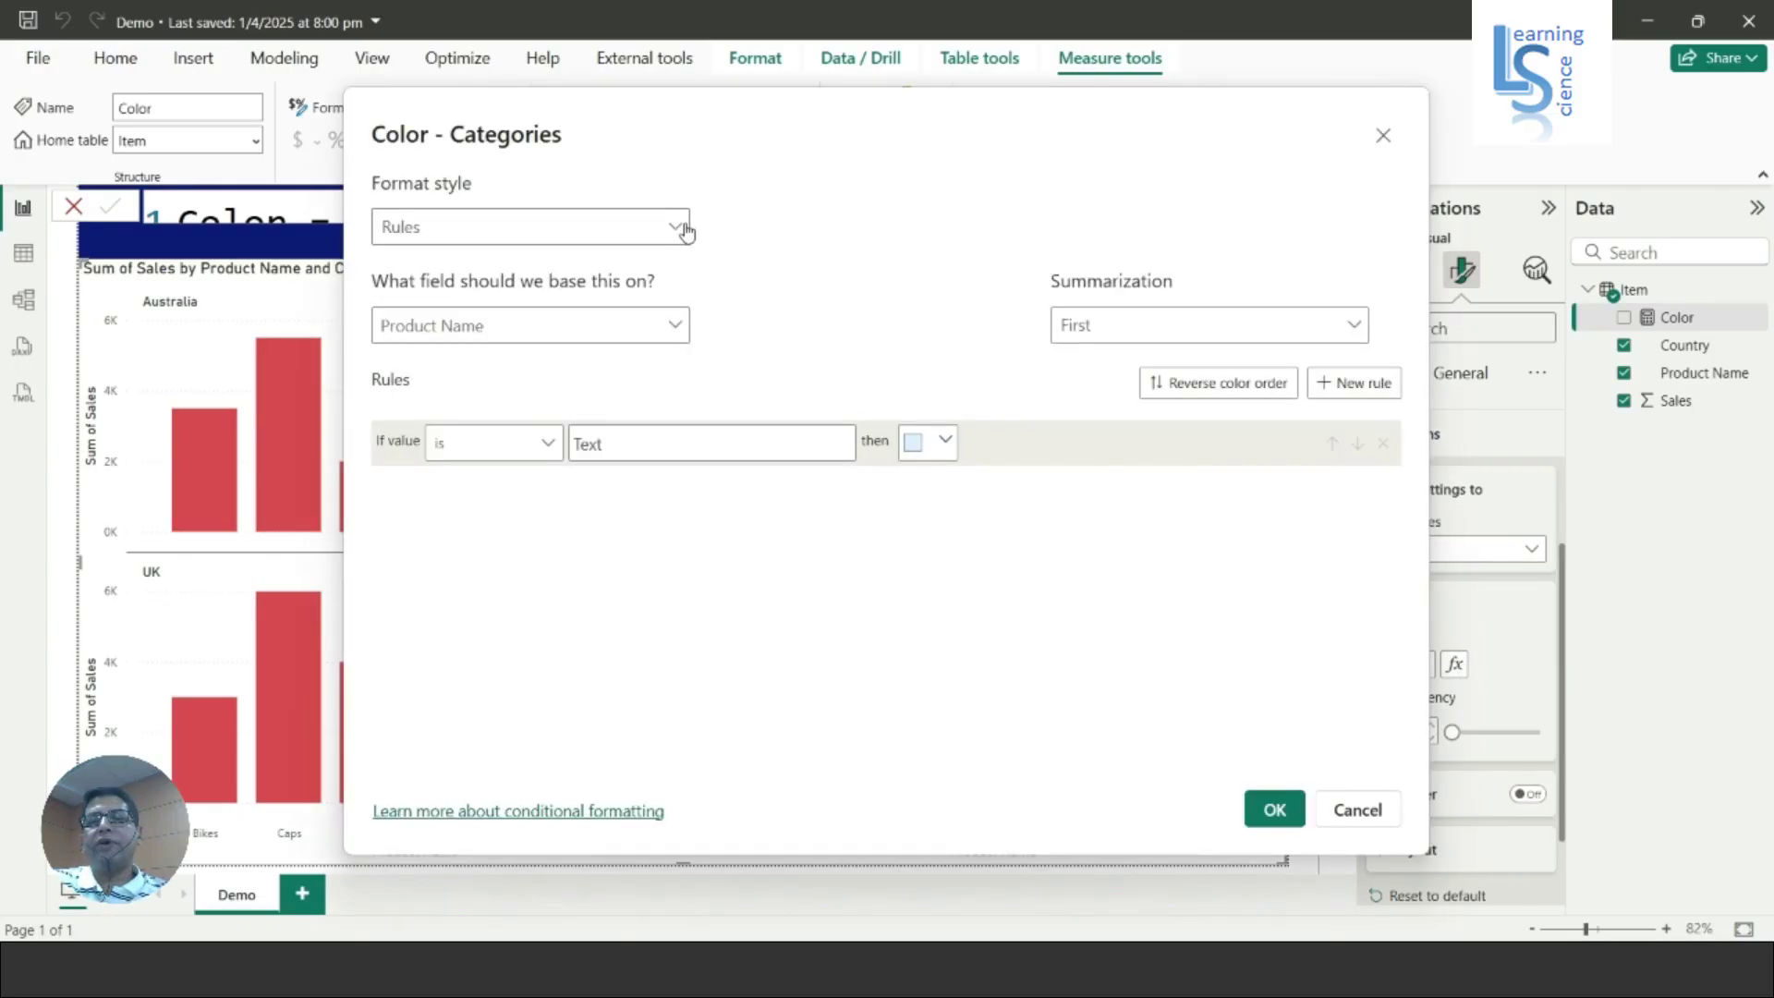
click(684, 232)
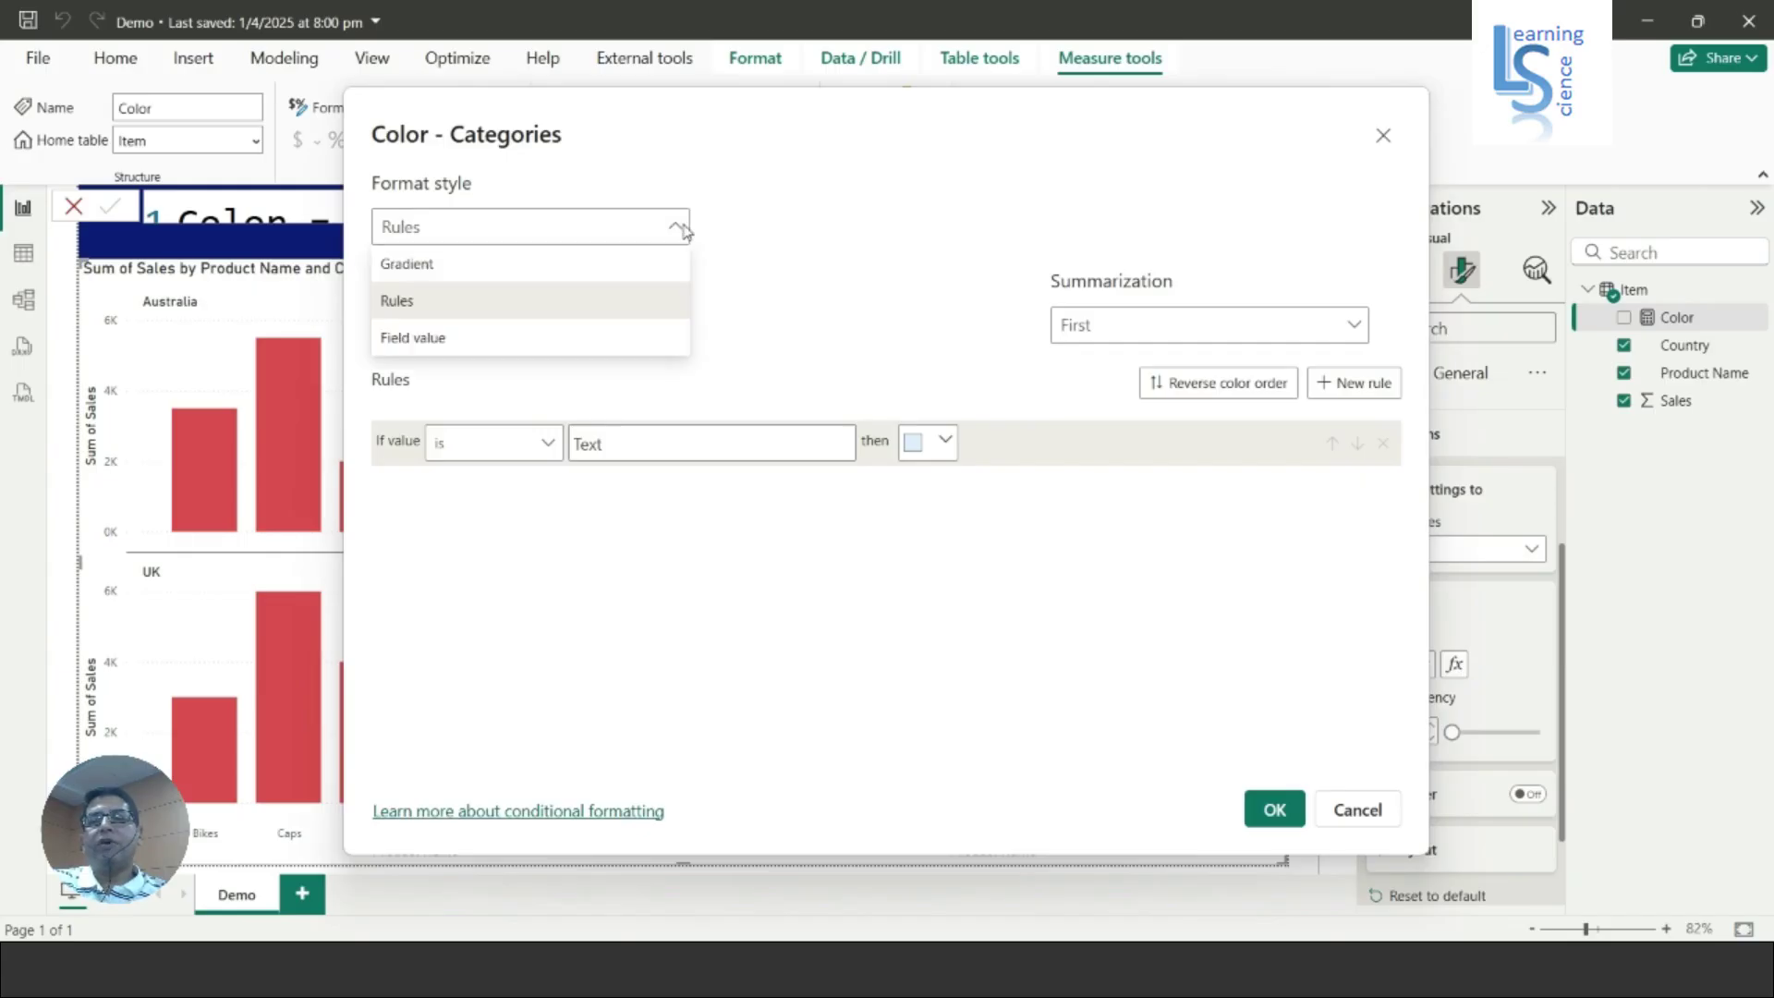
click(436, 340)
- Base the column color on the Color measure from the Item table and apply the conditional formatting
click(592, 335)
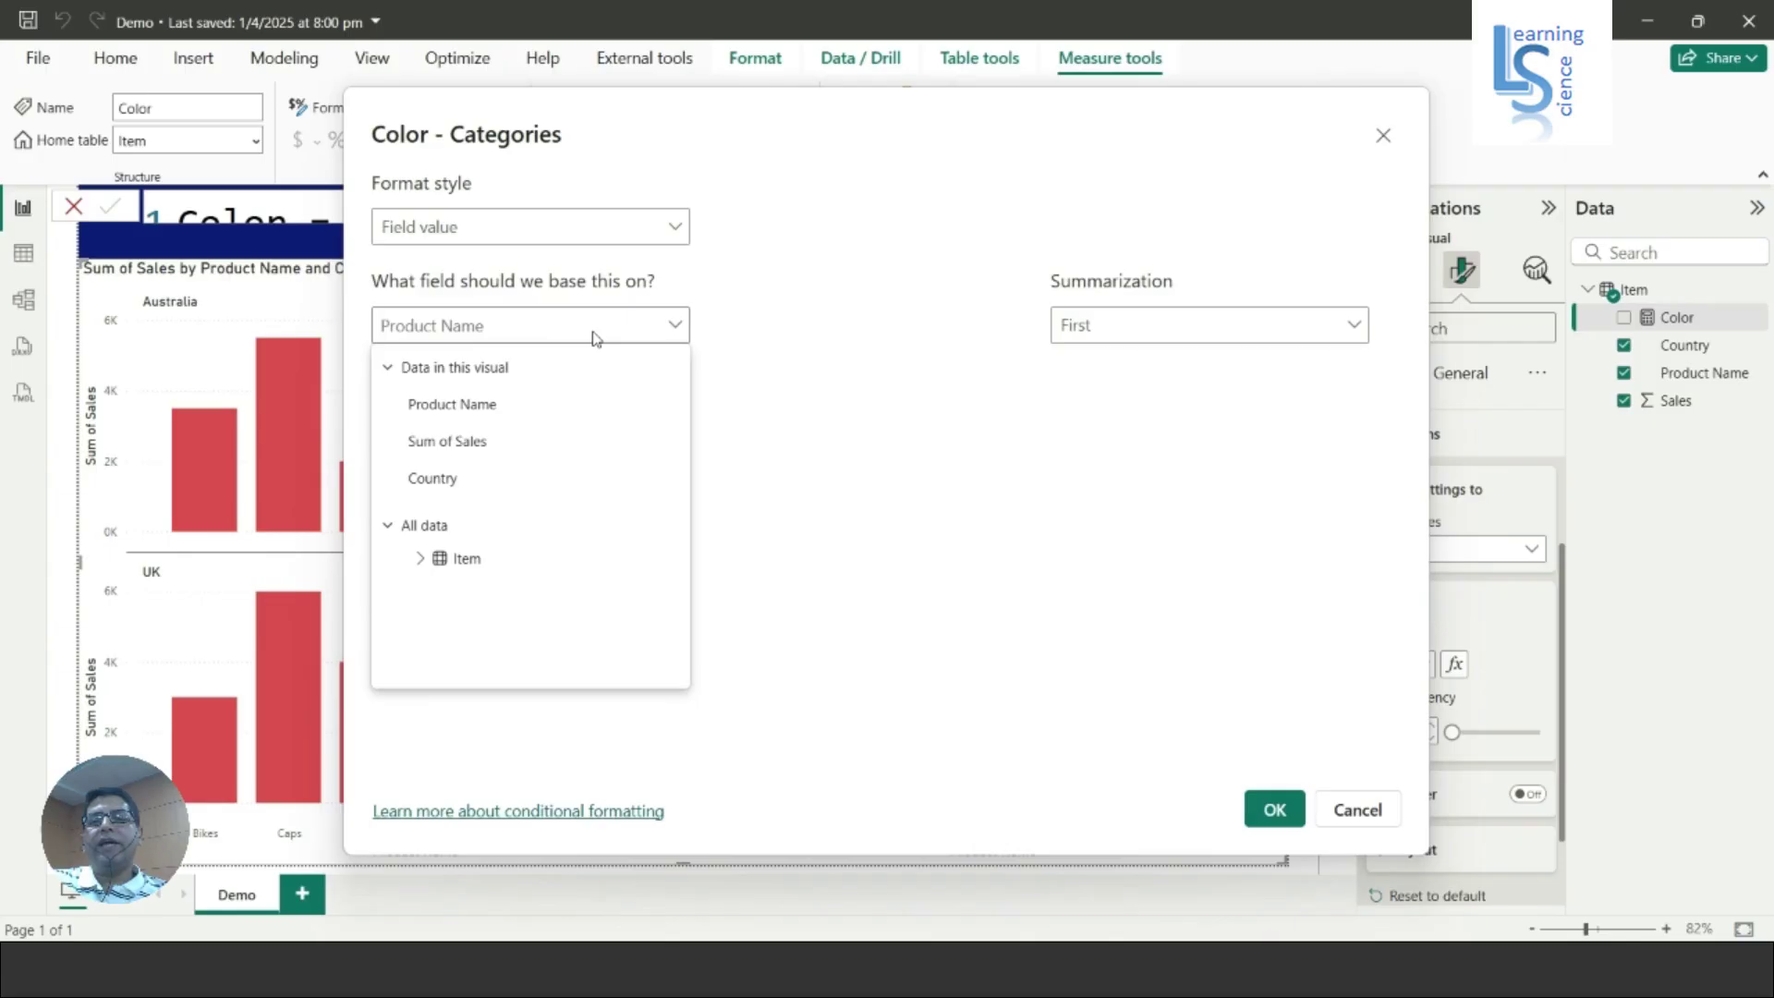
text(col)
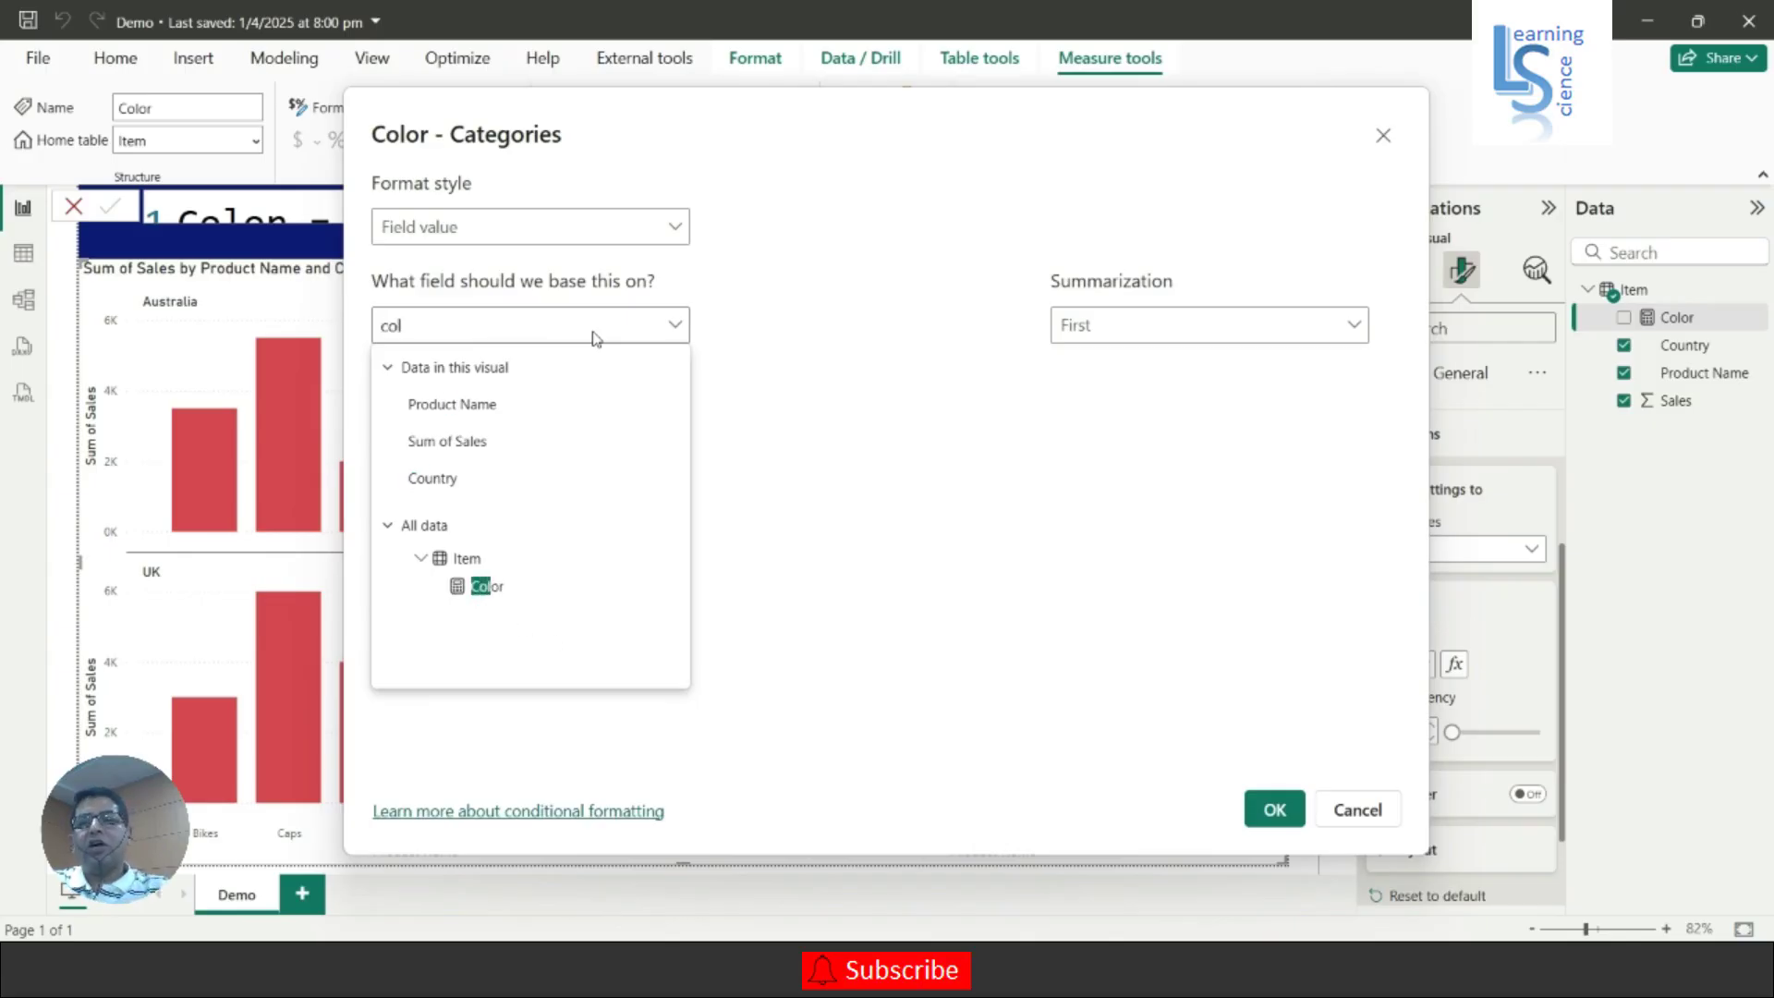
click(490, 593)
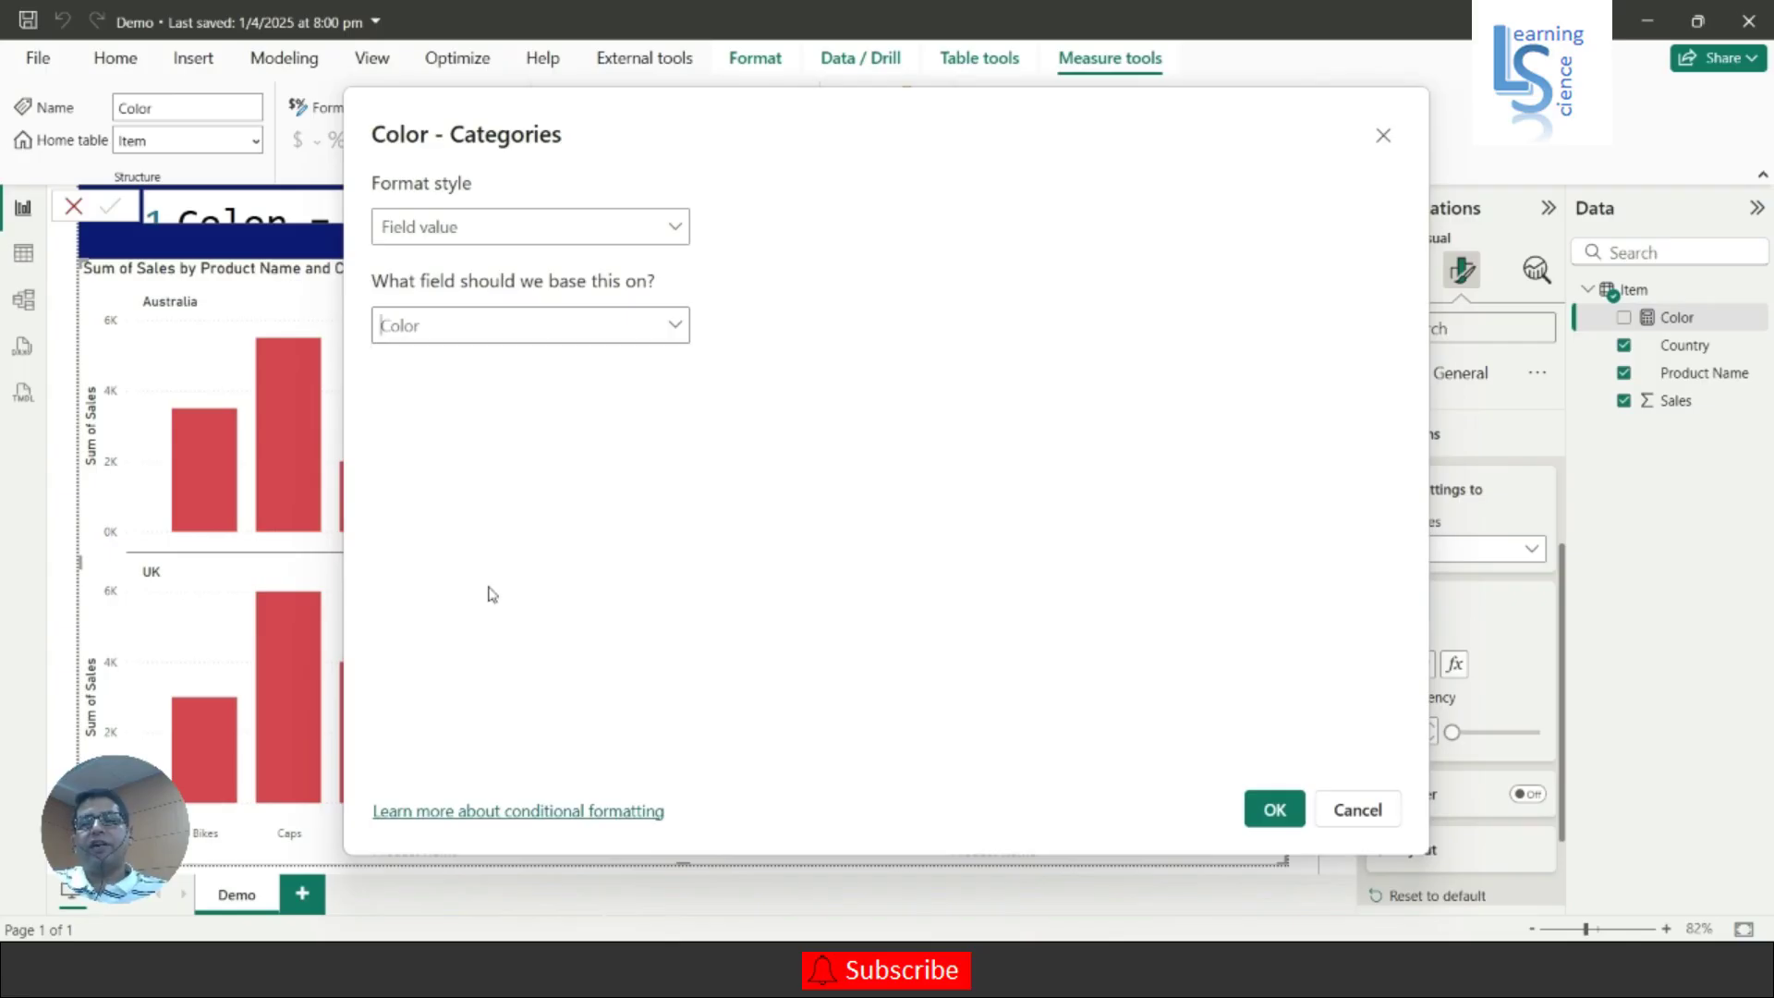
click(1274, 811)
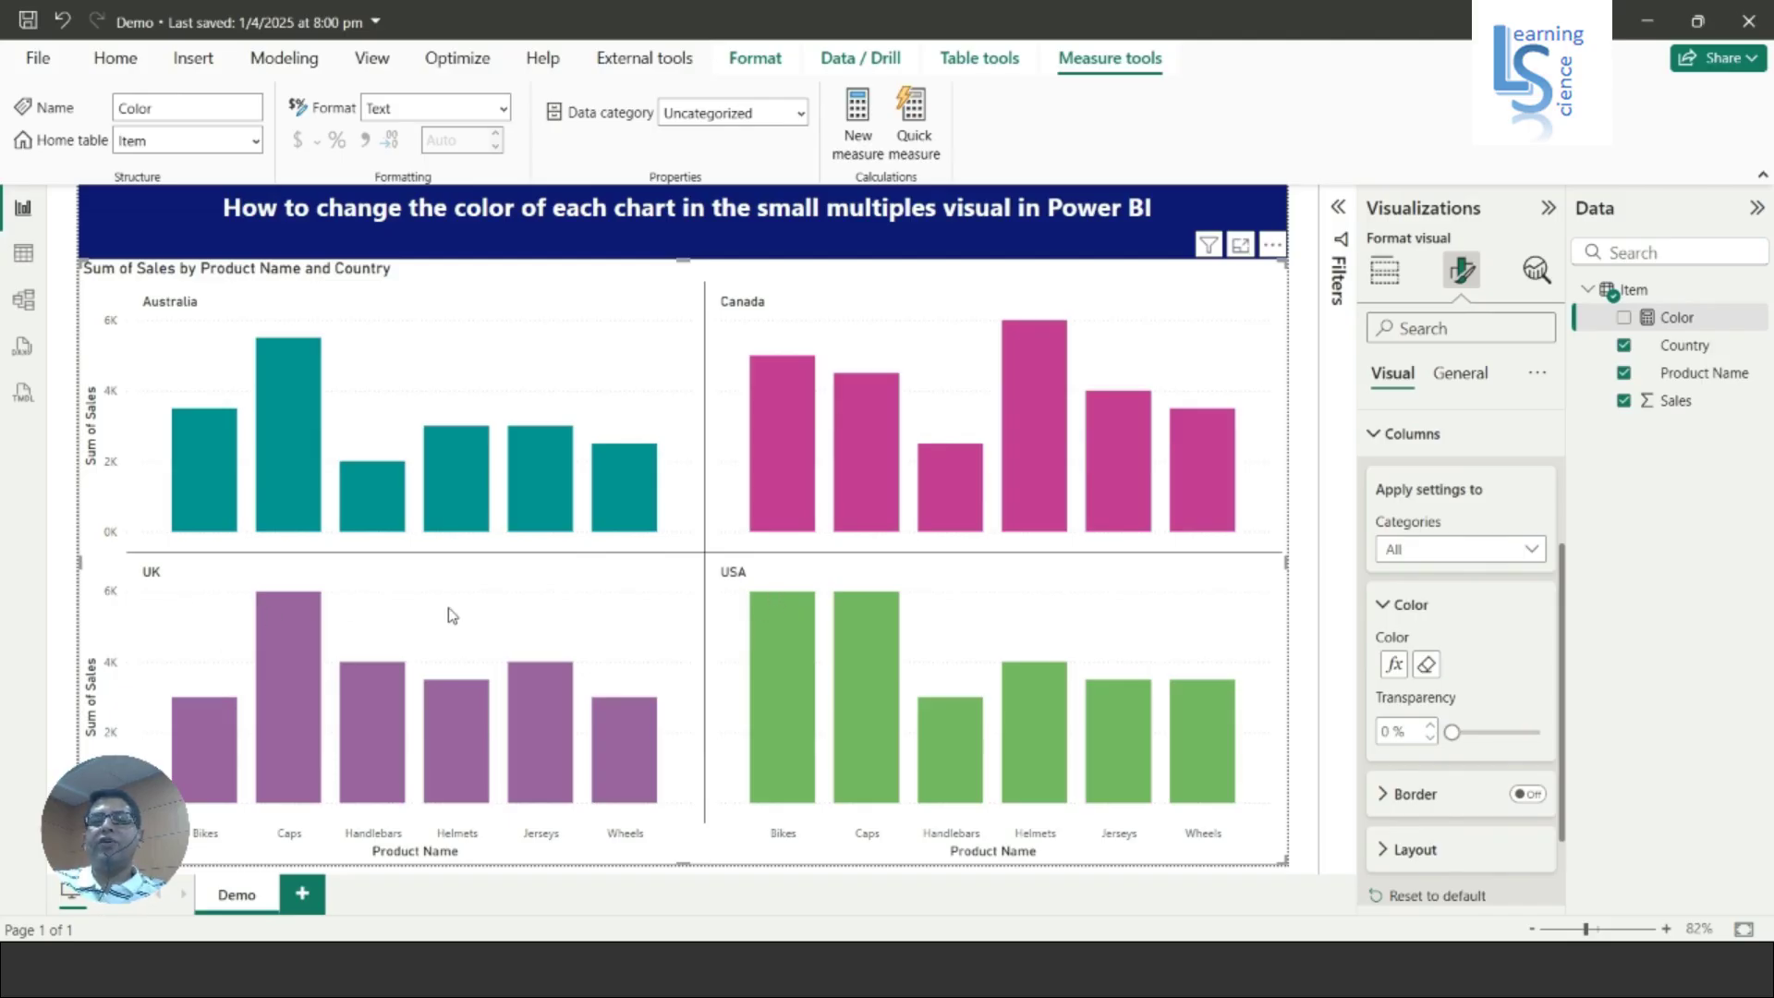
- Collapse the Visualizations and Data panes to give the small multiples visual more room
click(1548, 208)
click(1757, 208)
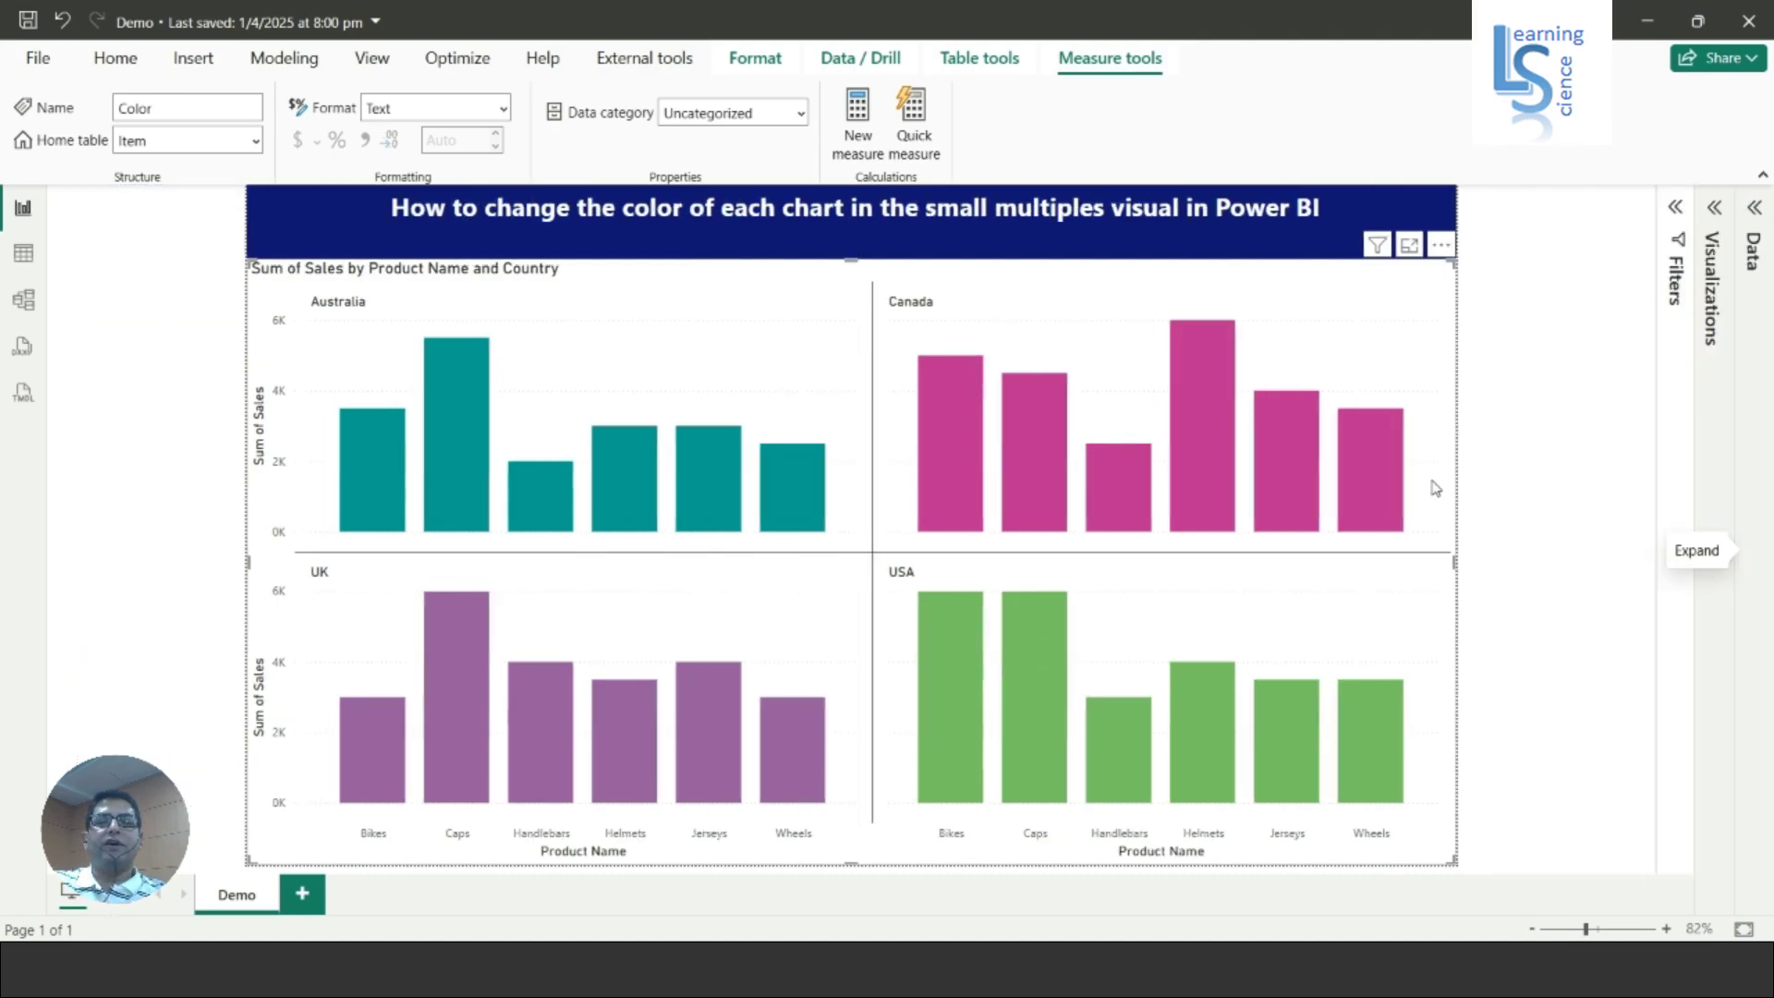